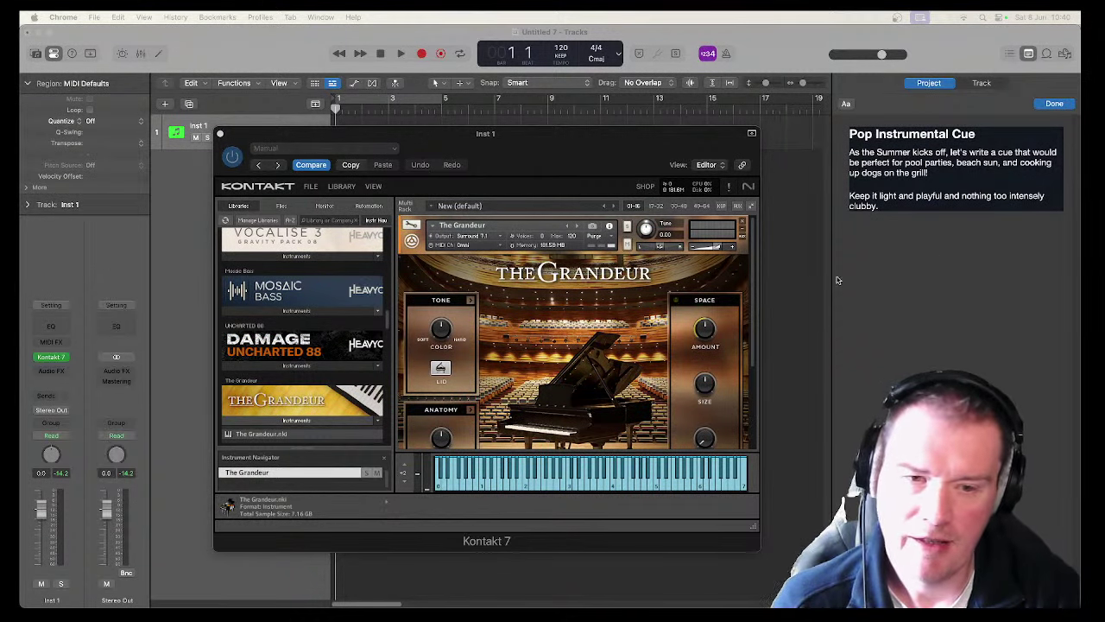
Step: Hide the project notes and close the Kontakt 7 instrument window
{"action": "left_click", "coordinate": [801, 287]}
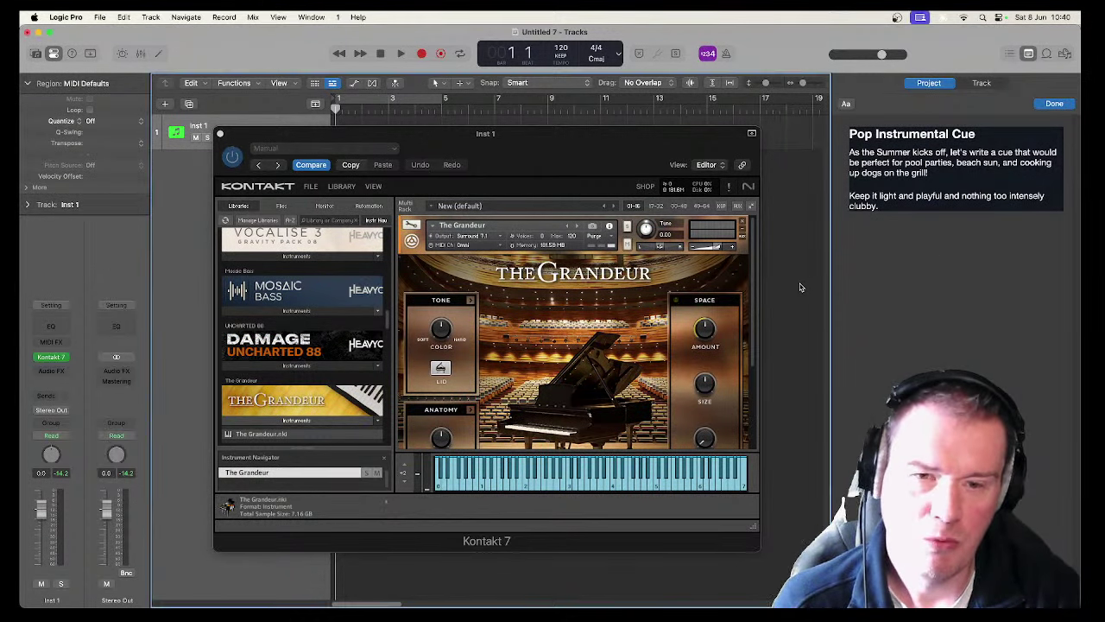
{"action": "left_click", "coordinate": [1027, 57]}
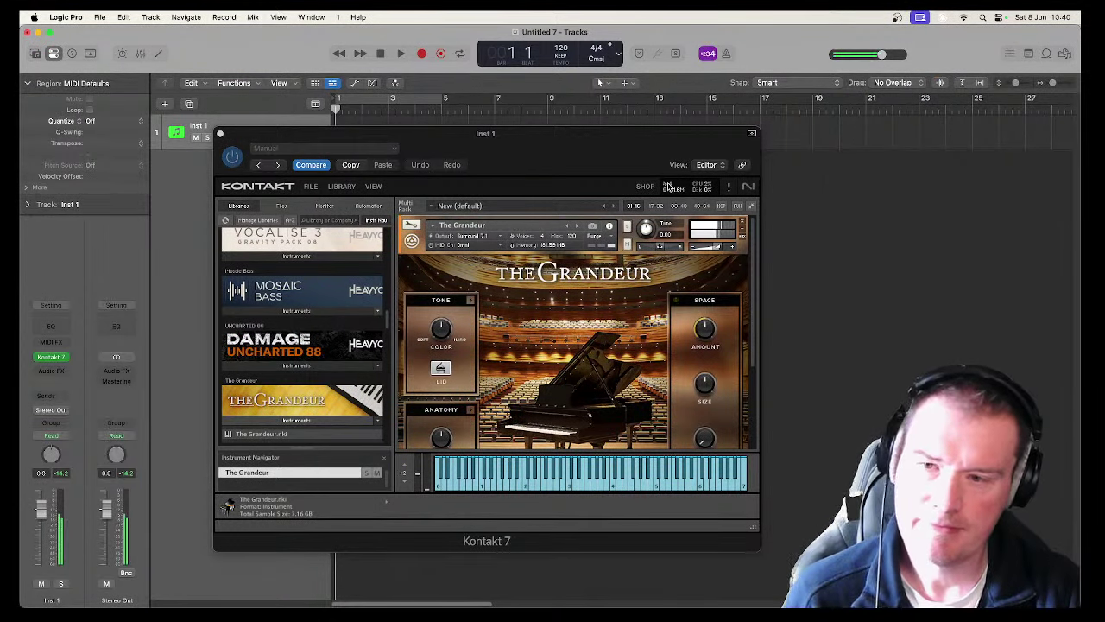
{"action": "left_click_drag", "start_coordinate": [455, 139], "coordinate": [489, 153]}
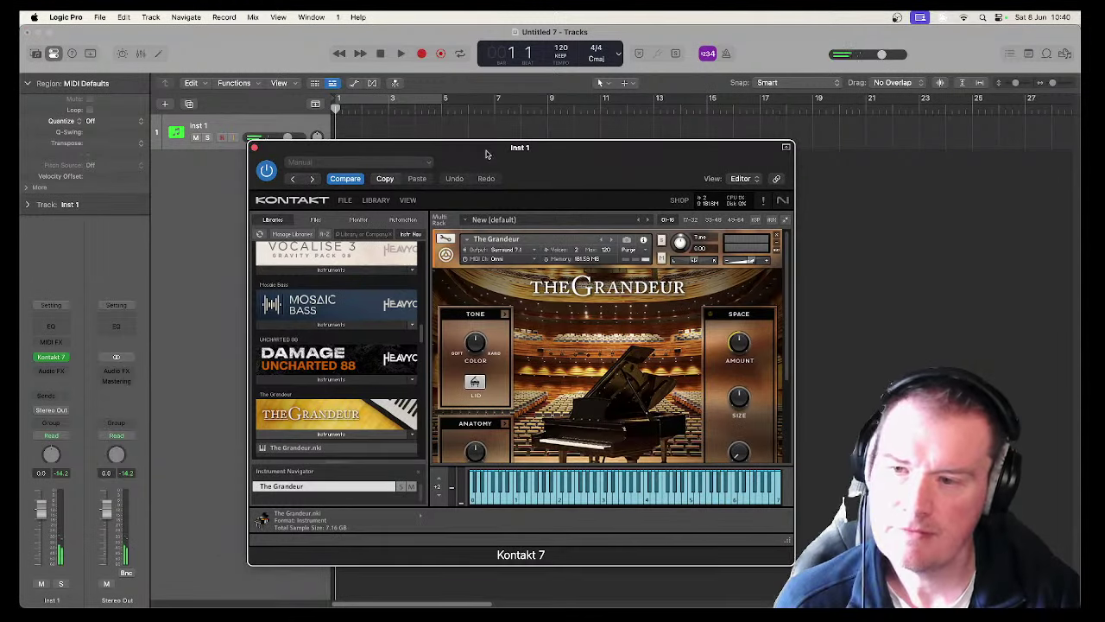
{"action": "left_click", "coordinate": [254, 147]}
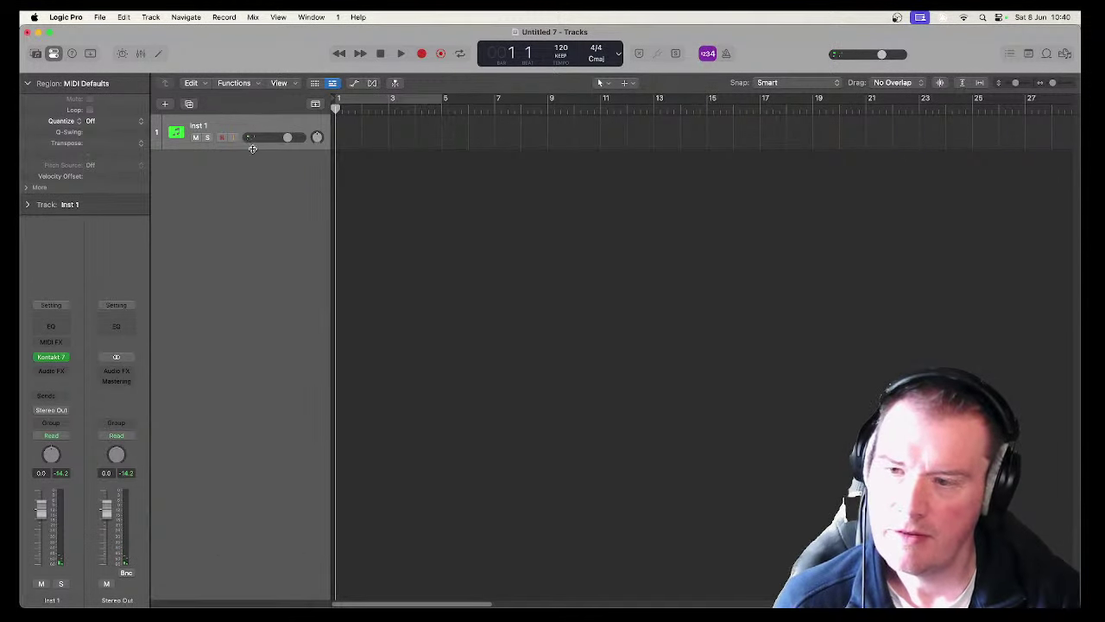
Step: Rename the instrument track as Piano
{"action": "double_click", "coordinate": [200, 125]}
{"action": "type", "text": "Pian"}
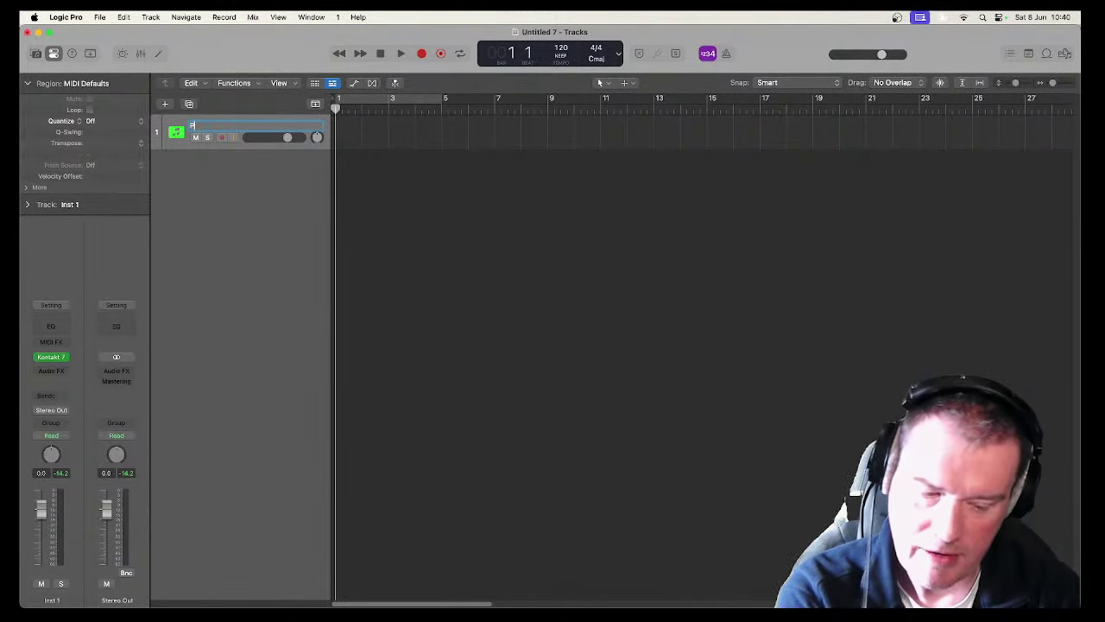
{"action": "type", "text": "o"}
{"action": "key", "text": "Return"}
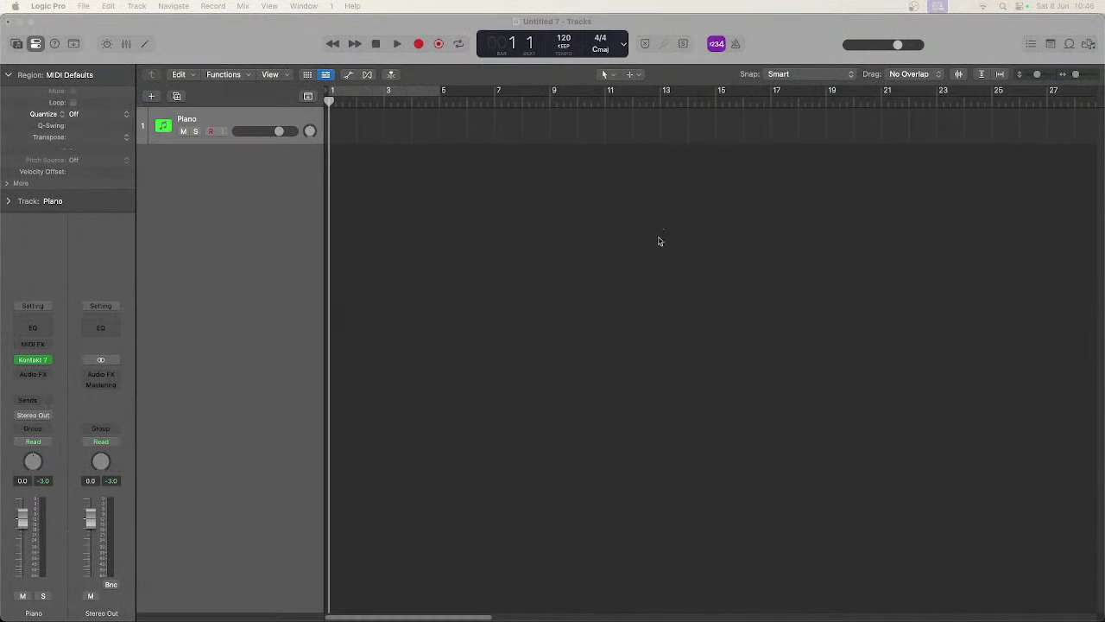
Step: Show the secondary time ruler and set an active cycle range from bar 2 to the middle of bar 15
{"action": "left_click", "coordinate": [469, 212]}
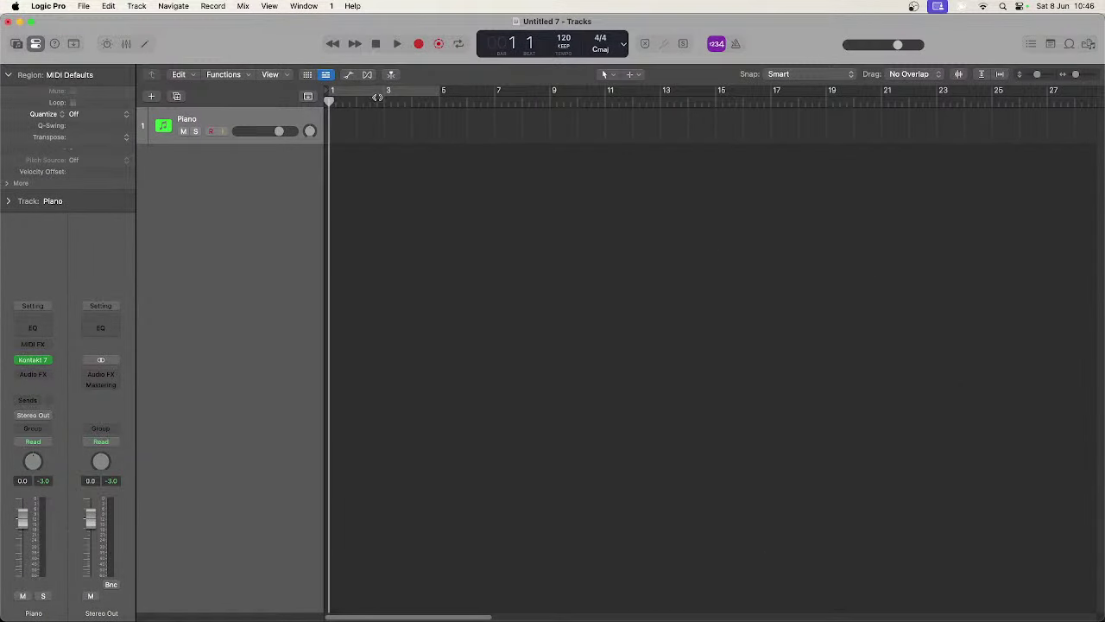
{"action": "left_click_drag", "start_coordinate": [378, 97], "coordinate": [406, 93]}
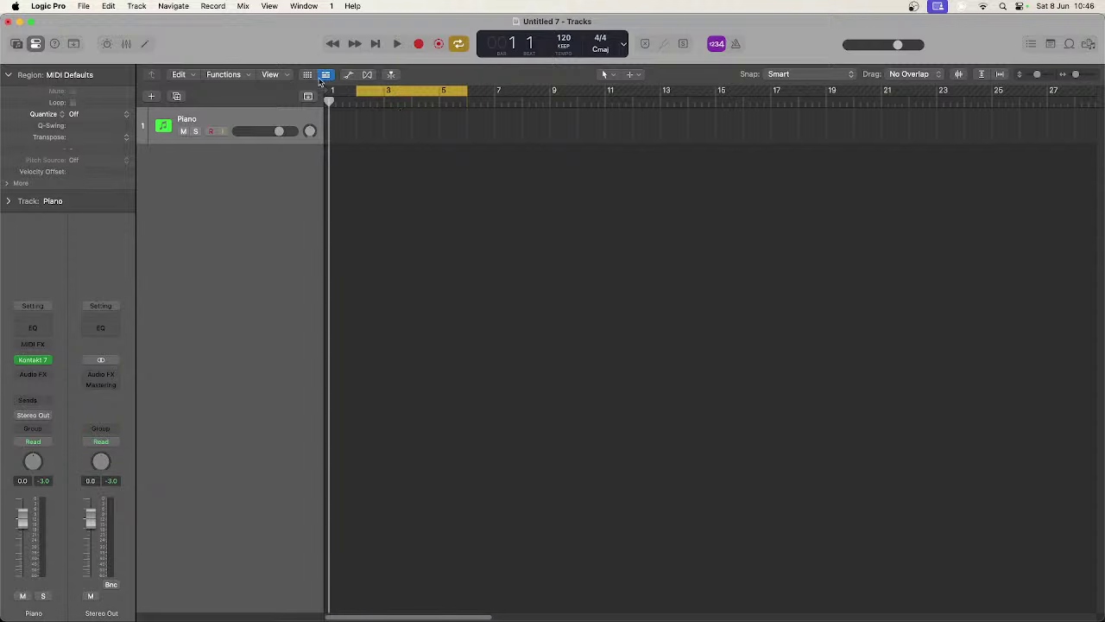
{"action": "left_click", "coordinate": [277, 76]}
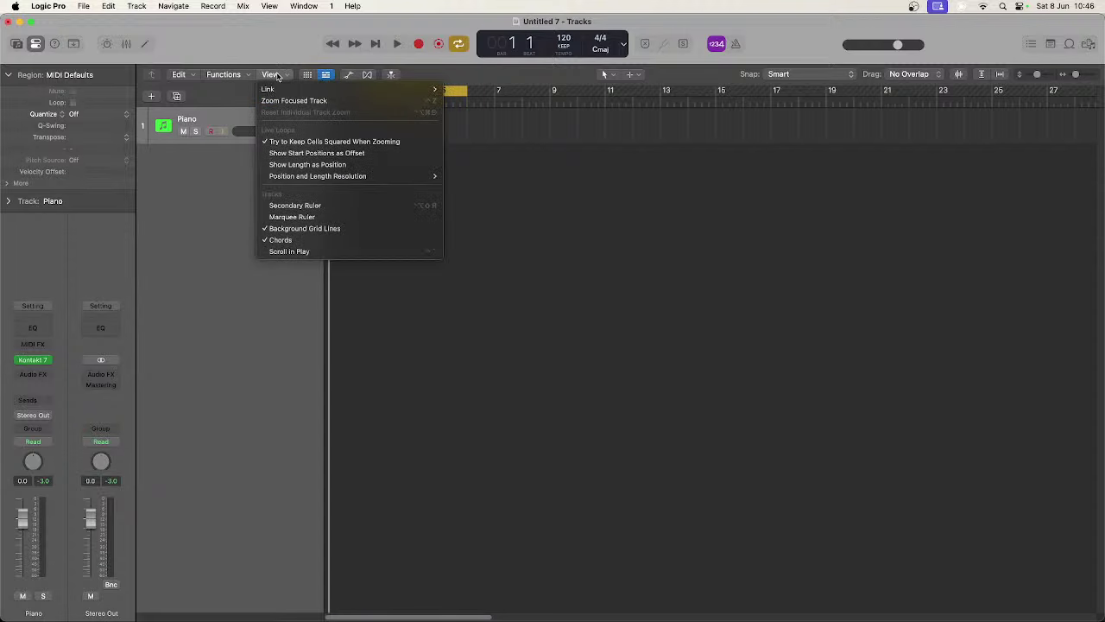
{"action": "left_click", "coordinate": [314, 210]}
{"action": "left_click_drag", "start_coordinate": [468, 102], "coordinate": [728, 114]}
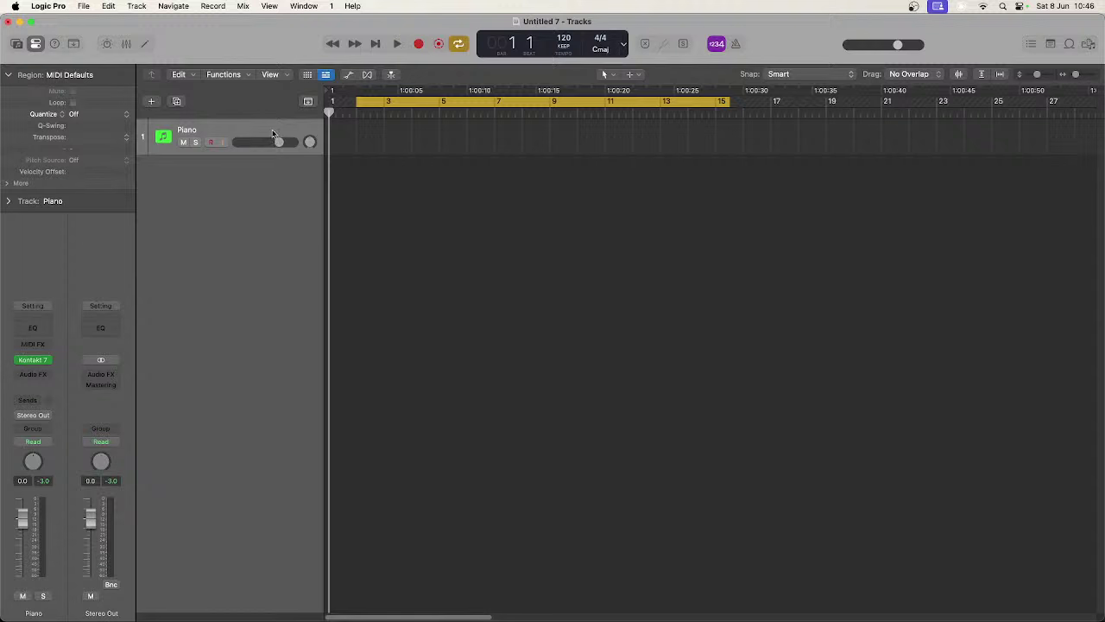
Step: Rehearse the piano part over the cycle with the metronome on and set the project tempo to 140 BPM
{"action": "left_click", "coordinate": [354, 93]}
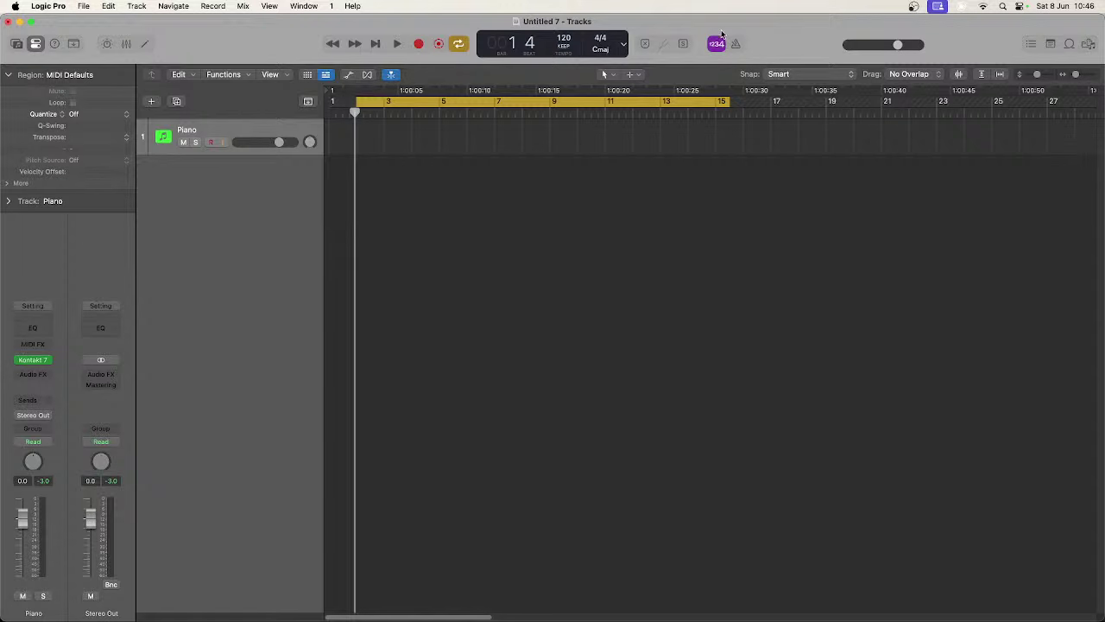
{"action": "left_click", "coordinate": [398, 44]}
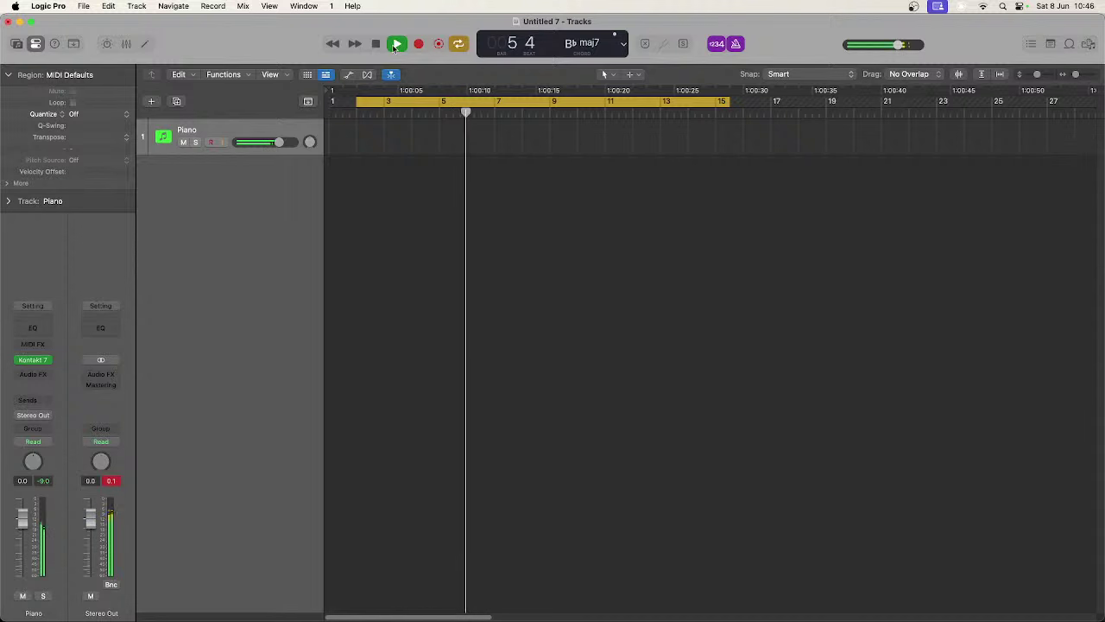
{"action": "key", "text": "space"}
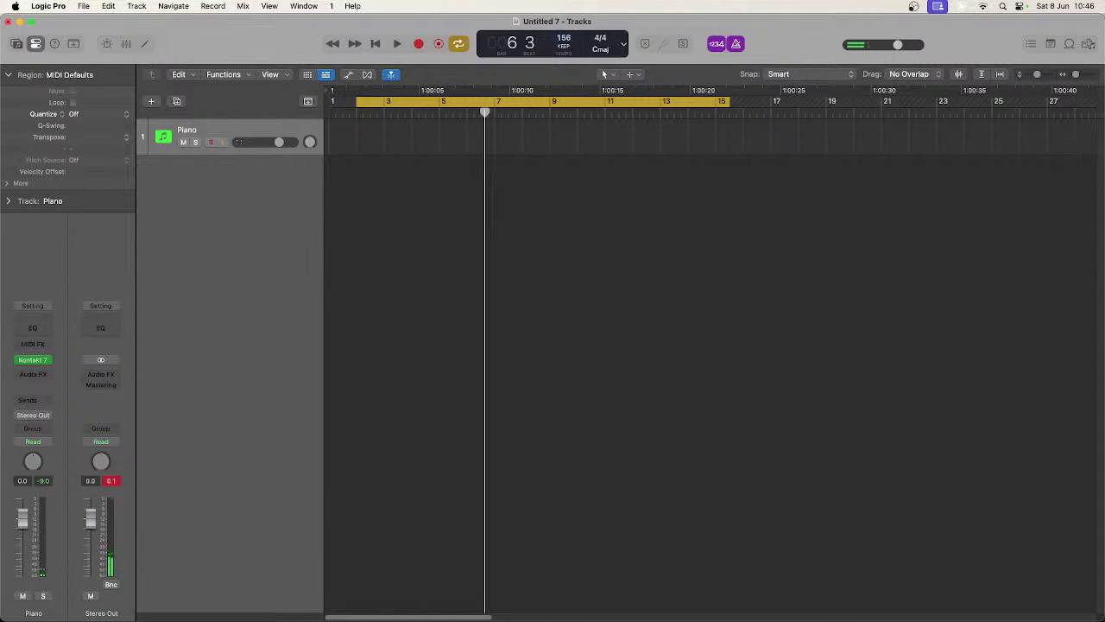
{"action": "left_click_drag", "start_coordinate": [563, 38], "coordinate": [563, 52]}
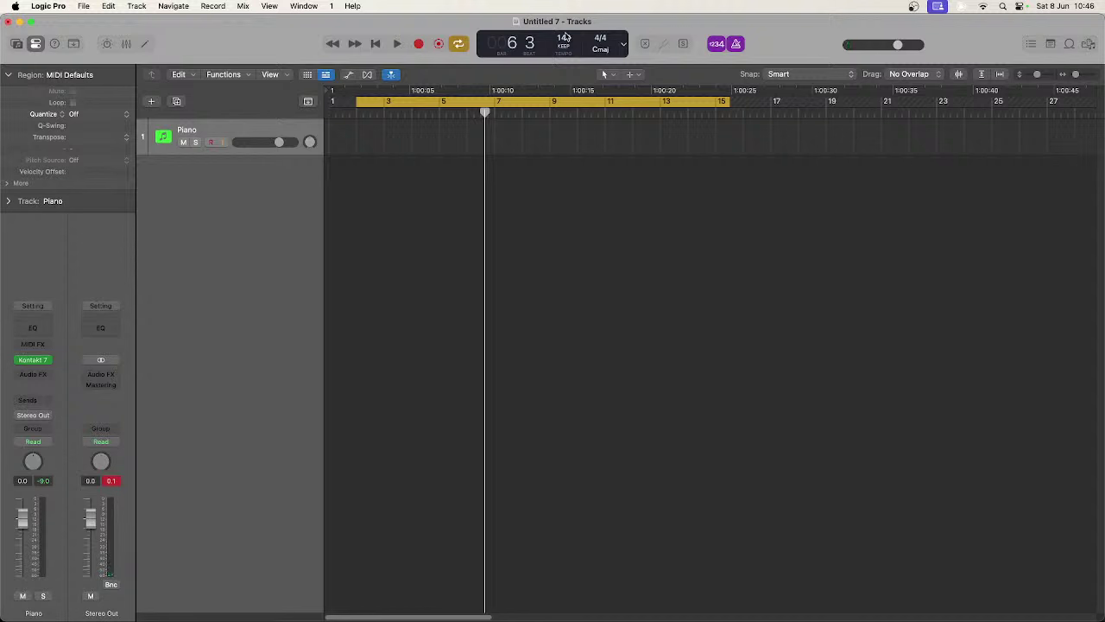
{"action": "key", "text": "space"}
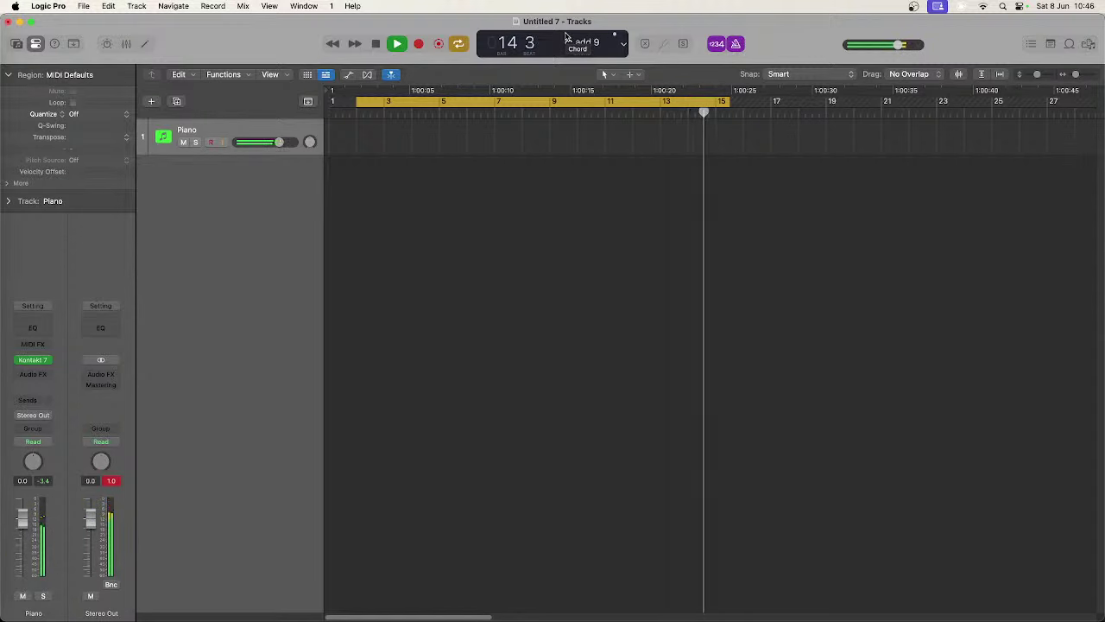
{"action": "key", "text": "space"}
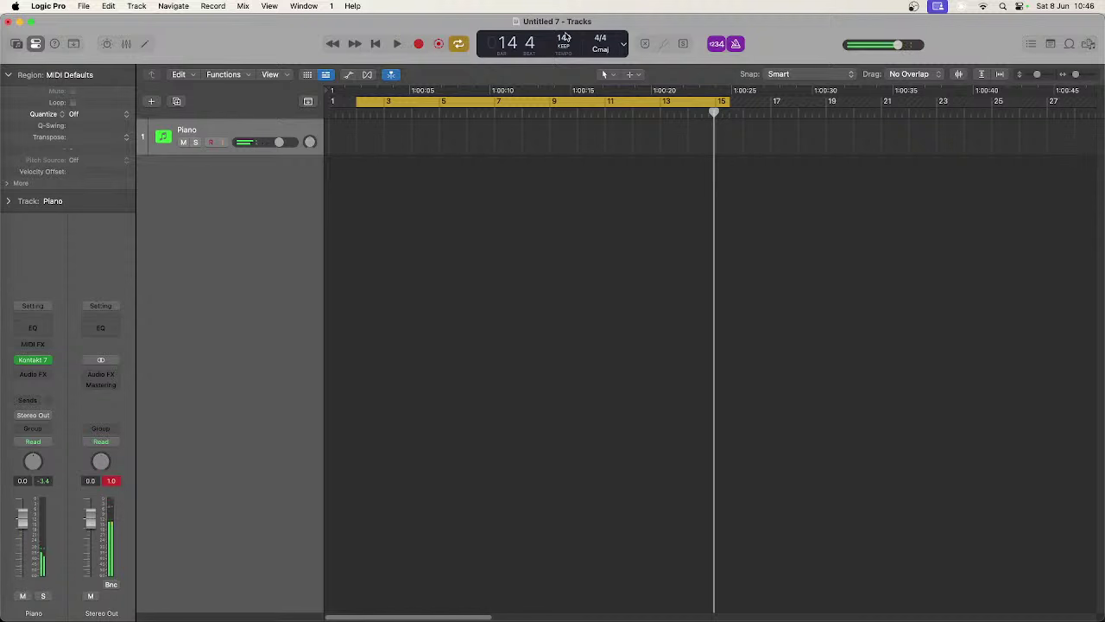
Step: Record a piano part from bar 2 to bar 10 on the Piano track and open its region in the Piano Roll
{"action": "key", "text": "r"}
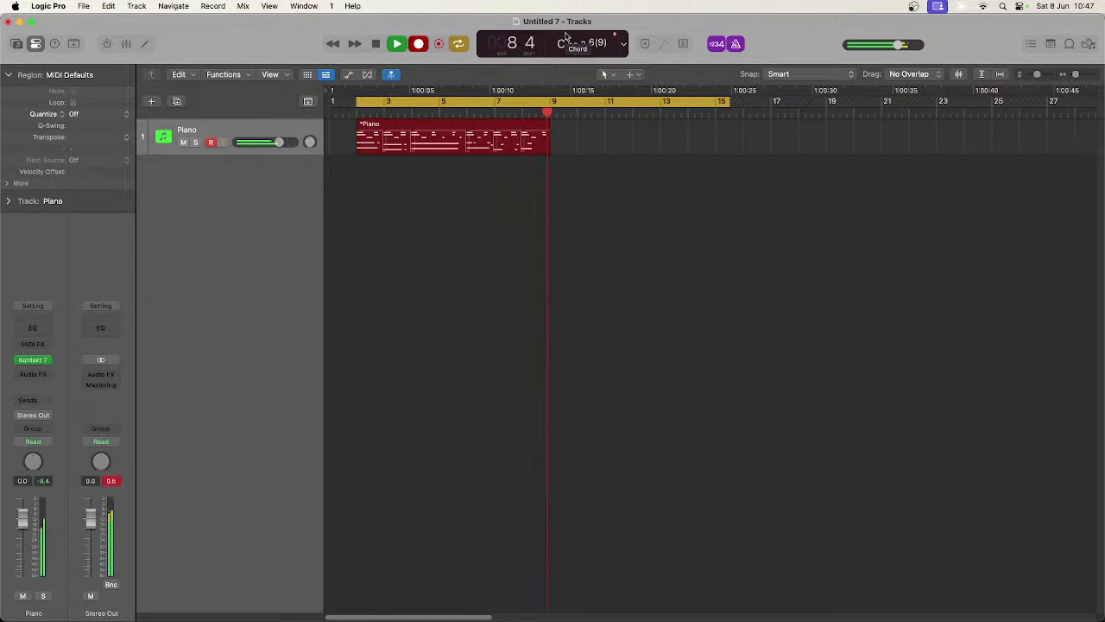
{"action": "key", "text": "space"}
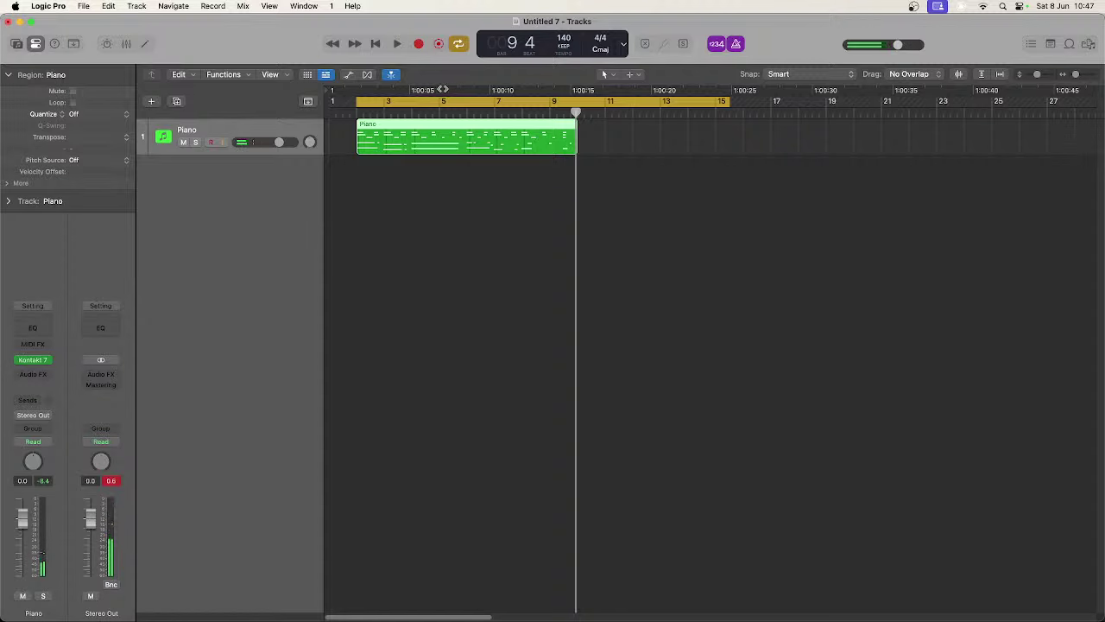
{"action": "key", "text": "space"}
{"action": "double_click", "coordinate": [423, 130]}
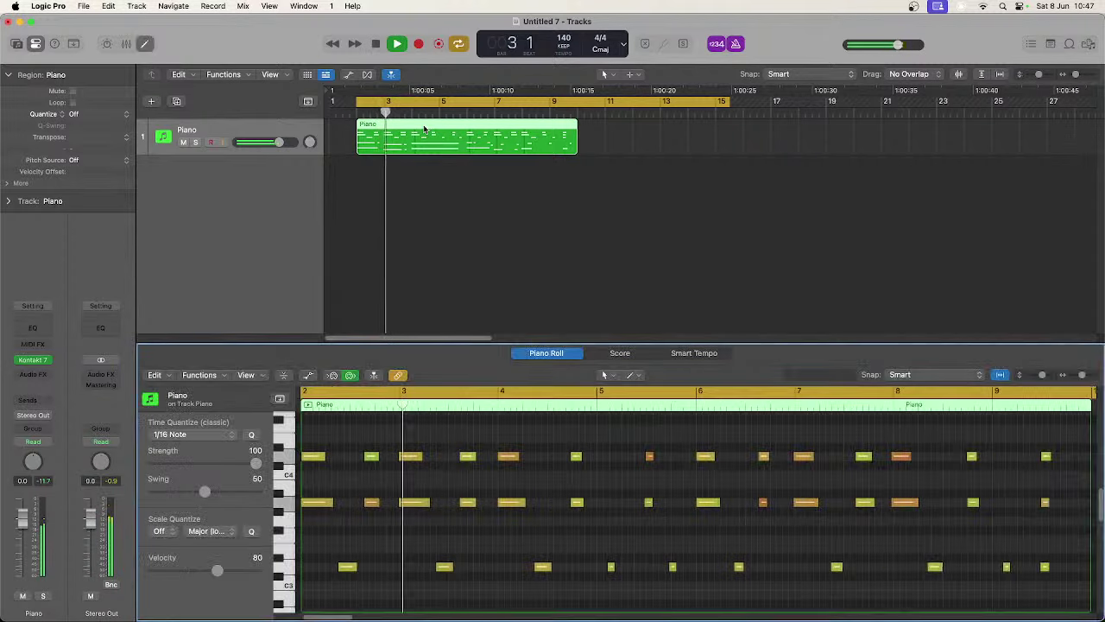
Step: Quantize all notes of the piano region to 1/16 notes and listen to the part
{"action": "key", "text": "super+a"}
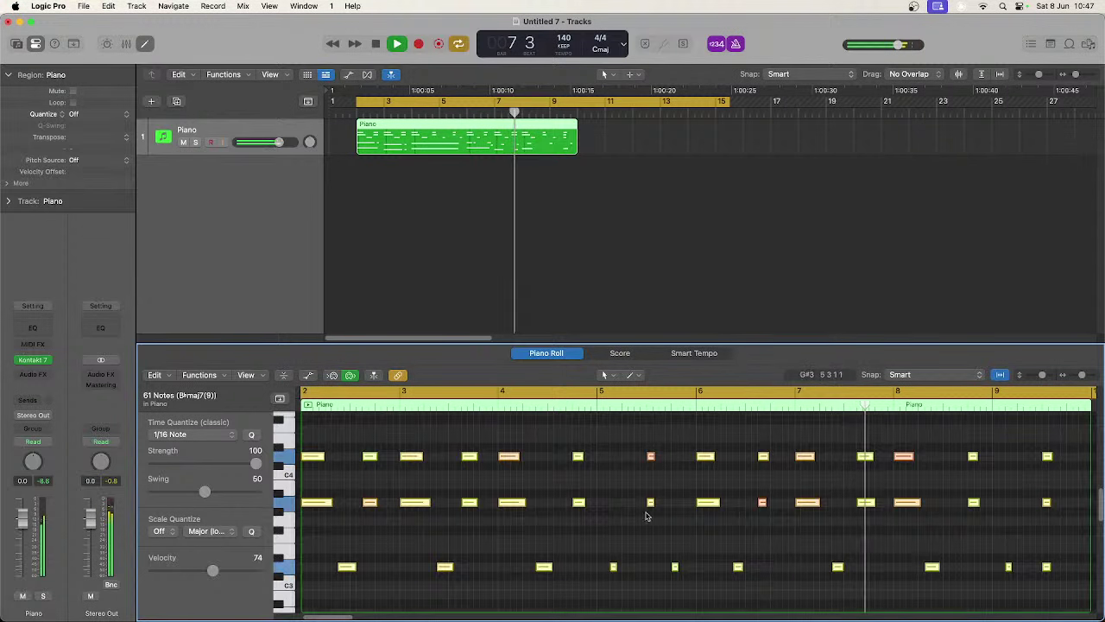
{"action": "scroll", "coordinate": [646, 516], "scroll_direction": "down", "scroll_amount": 4}
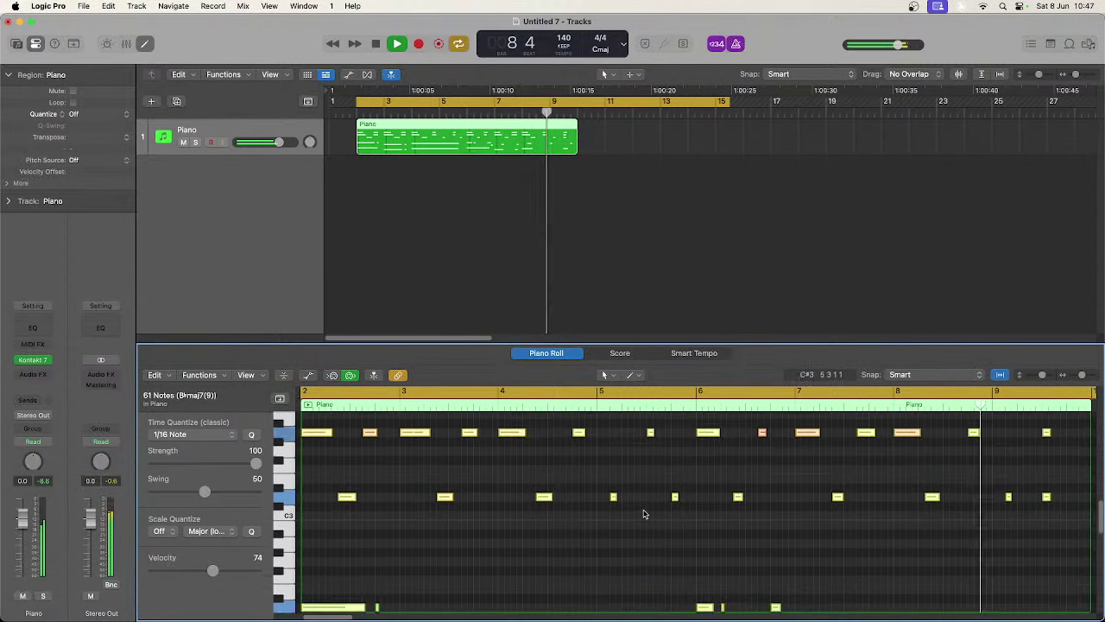
{"action": "scroll", "coordinate": [644, 514], "scroll_direction": "up", "scroll_amount": 4}
{"action": "key", "text": "space"}
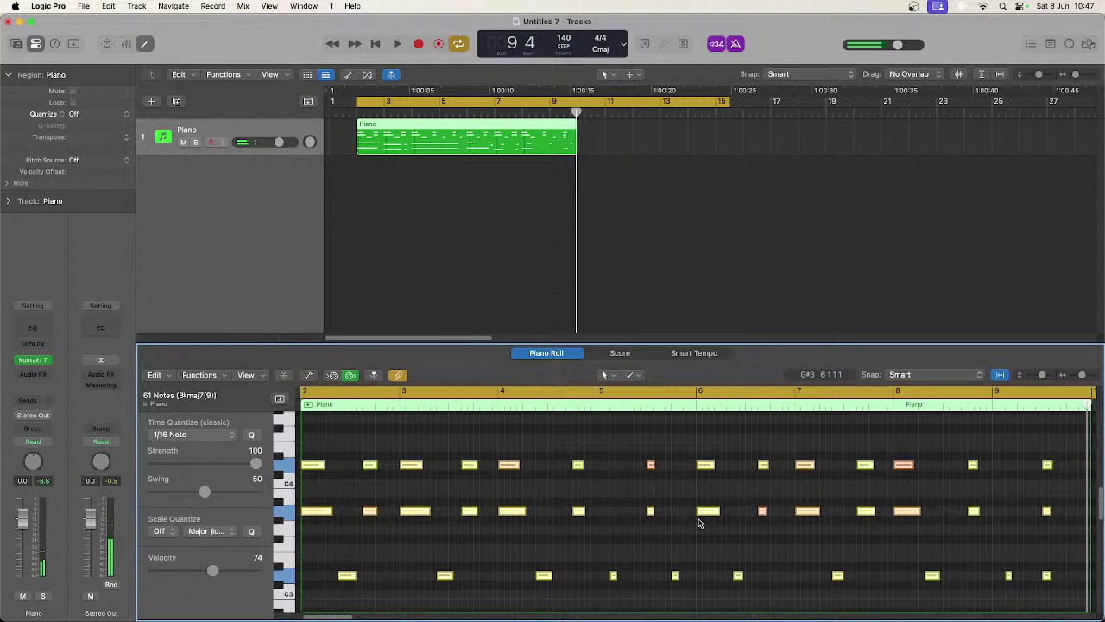
Step: Play the quantized part and move the D3 note near beat 2 of bar 8 one sixteenth earlier, to 8 2 1 1
{"action": "key", "text": "space"}
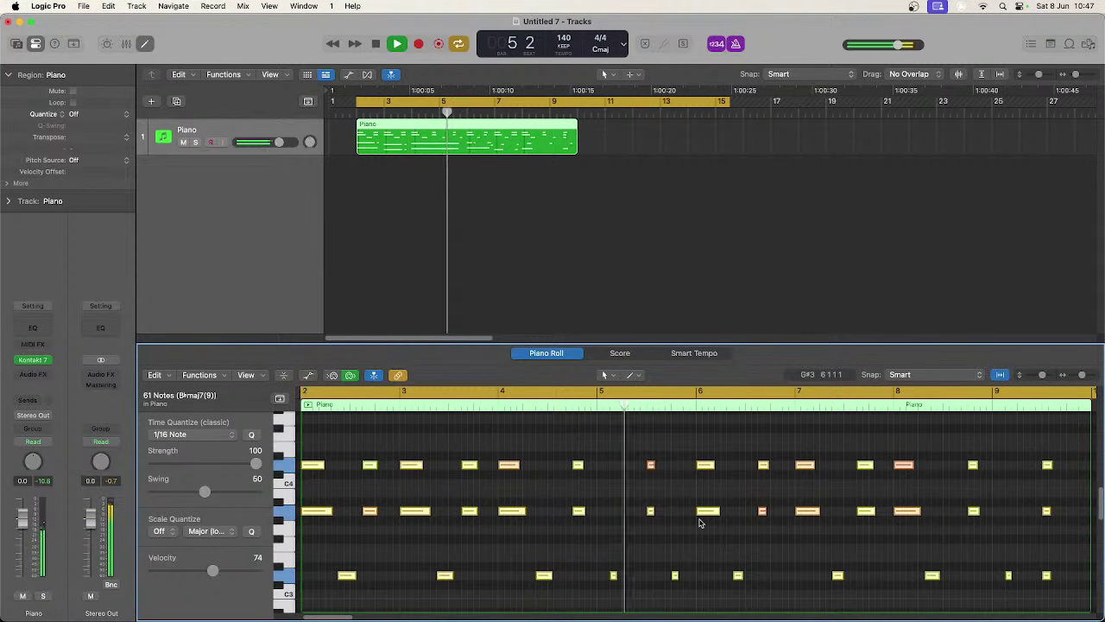
{"action": "scroll", "coordinate": [700, 523], "scroll_direction": "down", "scroll_amount": 2}
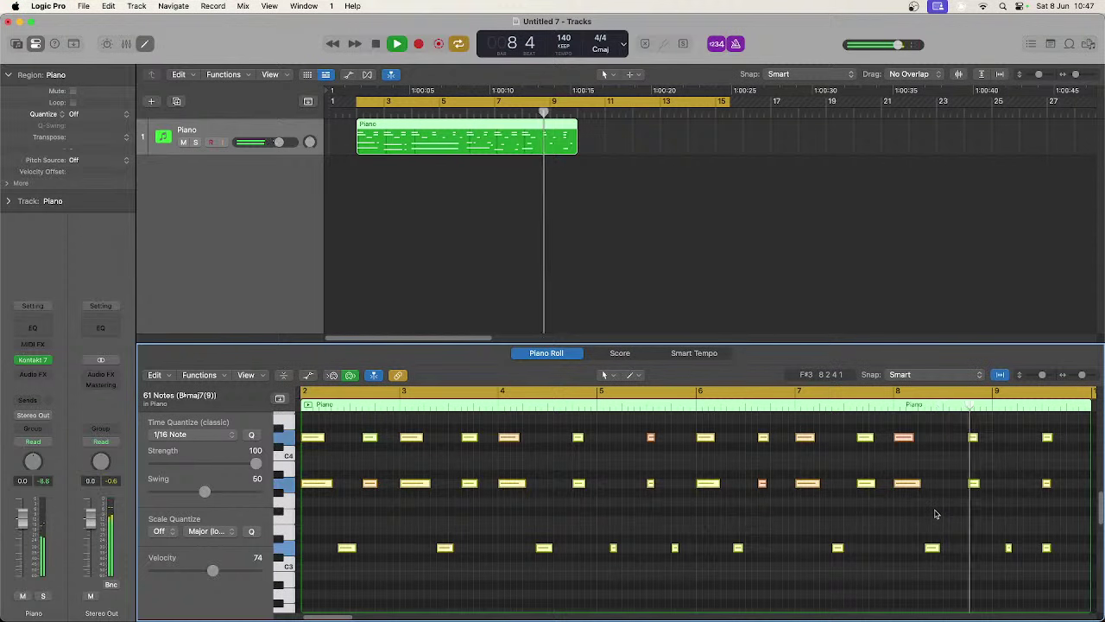
{"action": "key", "text": "space"}
{"action": "scroll", "coordinate": [936, 531], "scroll_direction": "down", "scroll_amount": 1}
{"action": "left_click_drag", "start_coordinate": [937, 550], "coordinate": [935, 550]}
{"action": "left_click", "coordinate": [932, 521]}
{"action": "left_click", "coordinate": [933, 546]}
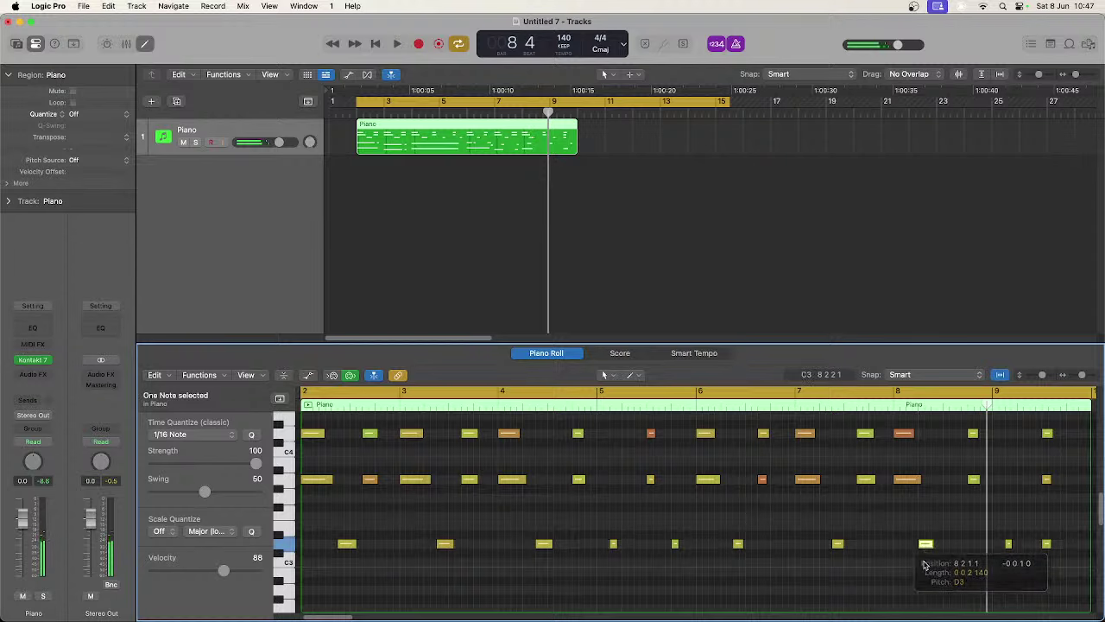
Step: With cycling off, play from bar 7 and move the short A#1 bass note at the end of bar 7 one sixteenth later
{"action": "scroll", "coordinate": [924, 564], "scroll_direction": "down", "scroll_amount": 5}
{"action": "scroll", "coordinate": [923, 562], "scroll_direction": "down", "scroll_amount": 4}
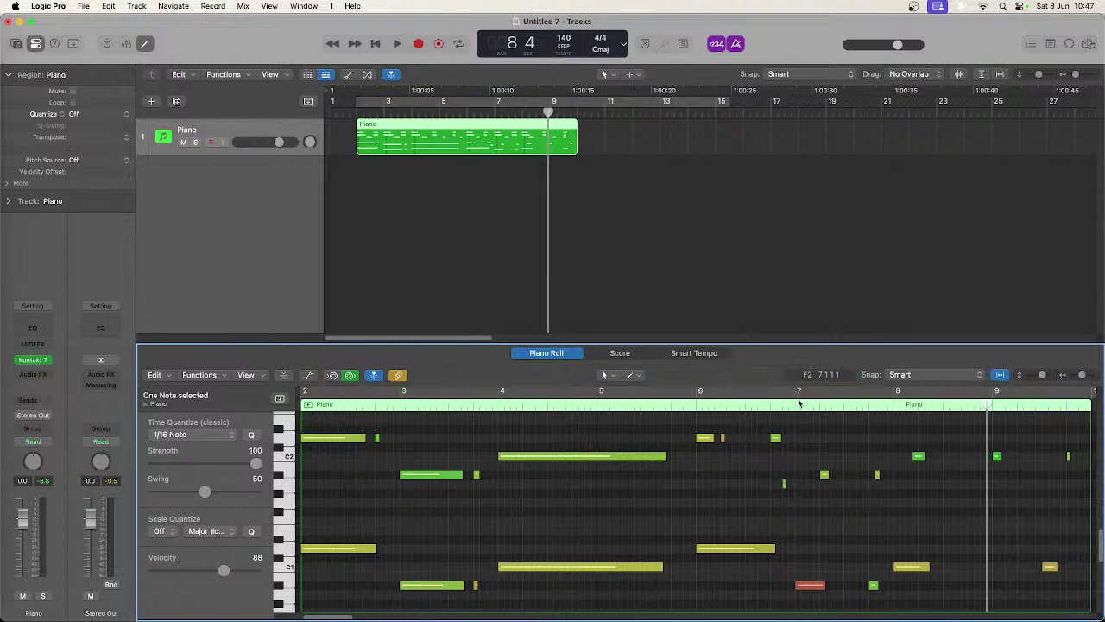
{"action": "double_click", "coordinate": [796, 402]}
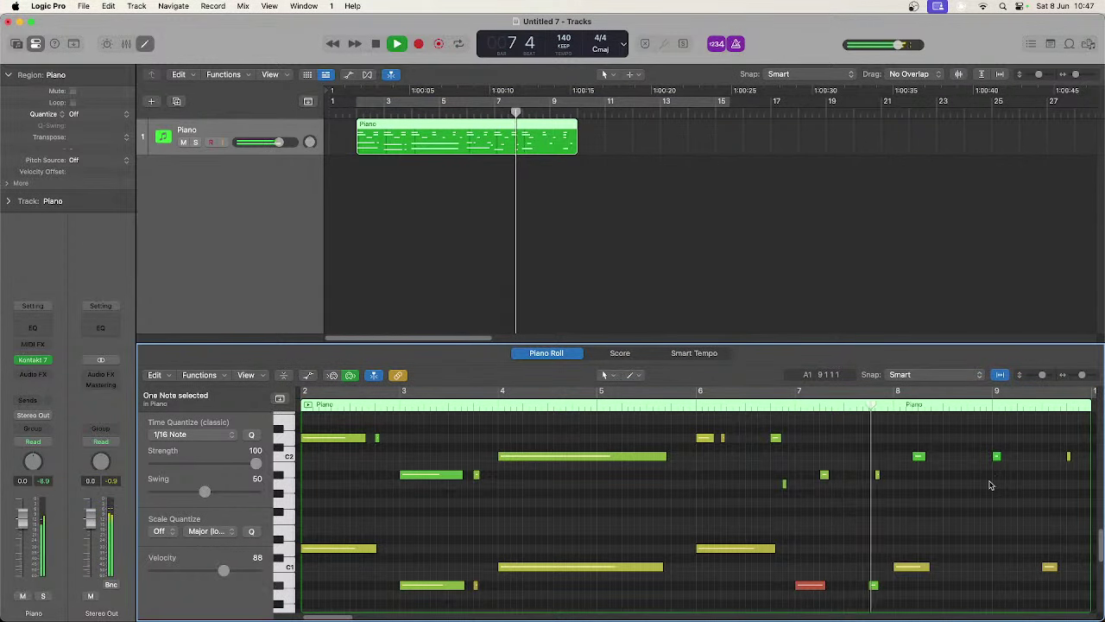
{"action": "key", "text": "space"}
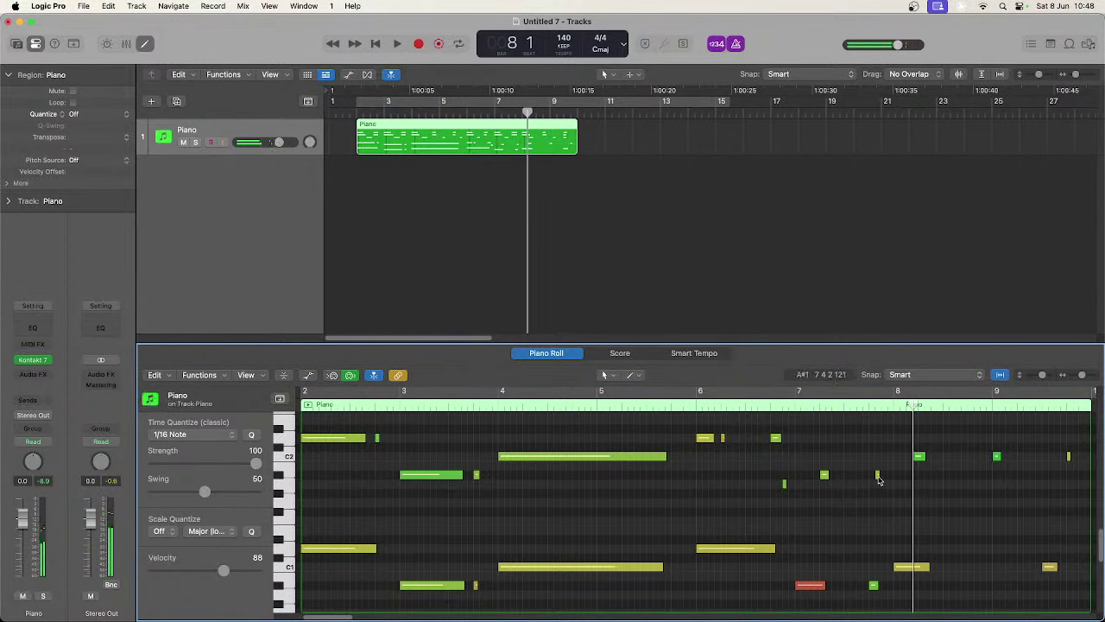
{"action": "left_click_drag", "start_coordinate": [879, 481], "coordinate": [885, 480]}
{"action": "key", "text": "space"}
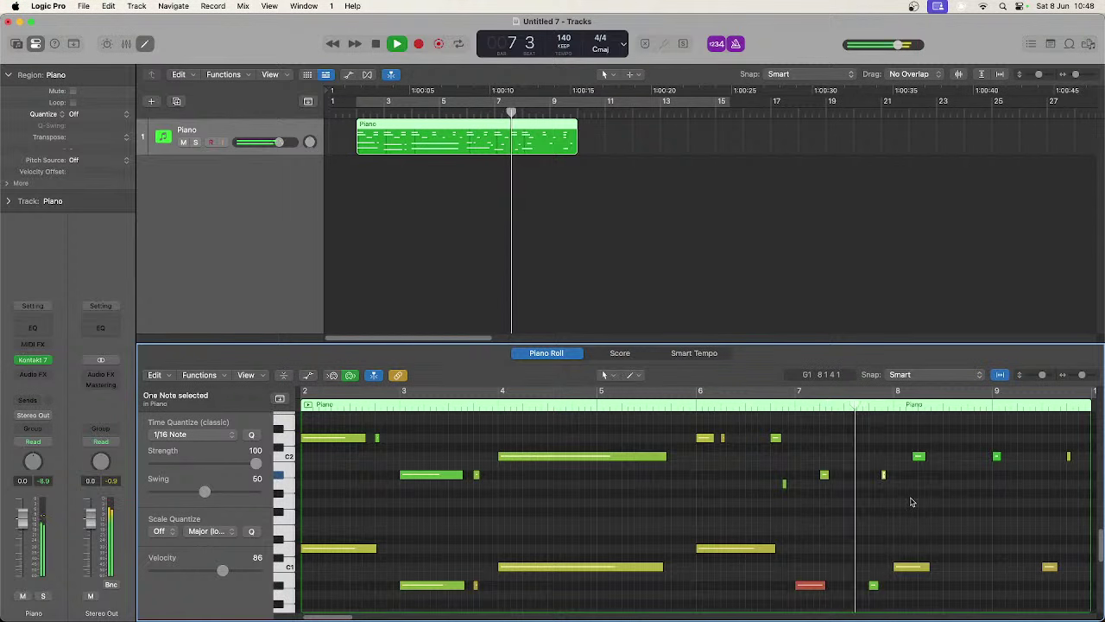
{"action": "key", "text": "space"}
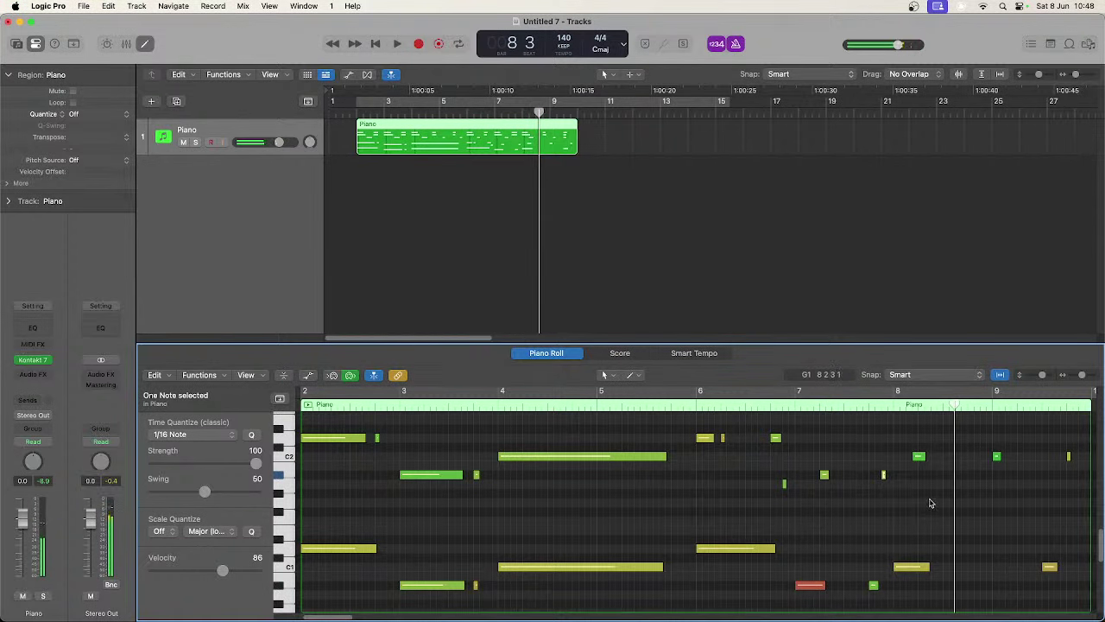
Step: Move the C2 bass note in bar 8 one sixteenth later, onto beat 2, and play the part through to its end
{"action": "left_click_drag", "start_coordinate": [919, 458], "coordinate": [925, 458]}
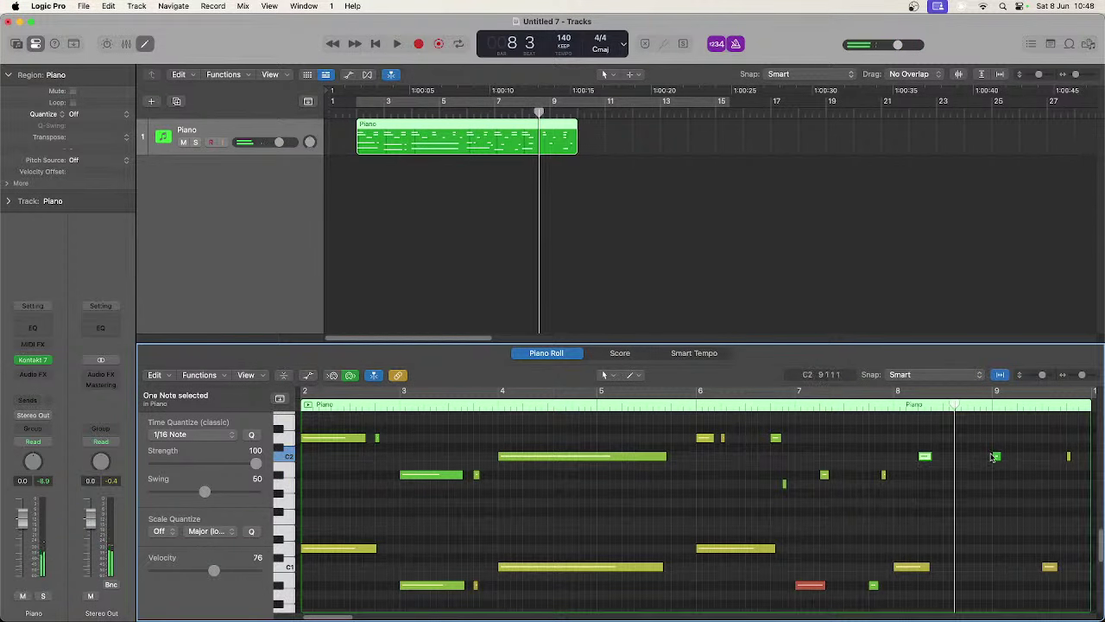
{"action": "key", "text": "space"}
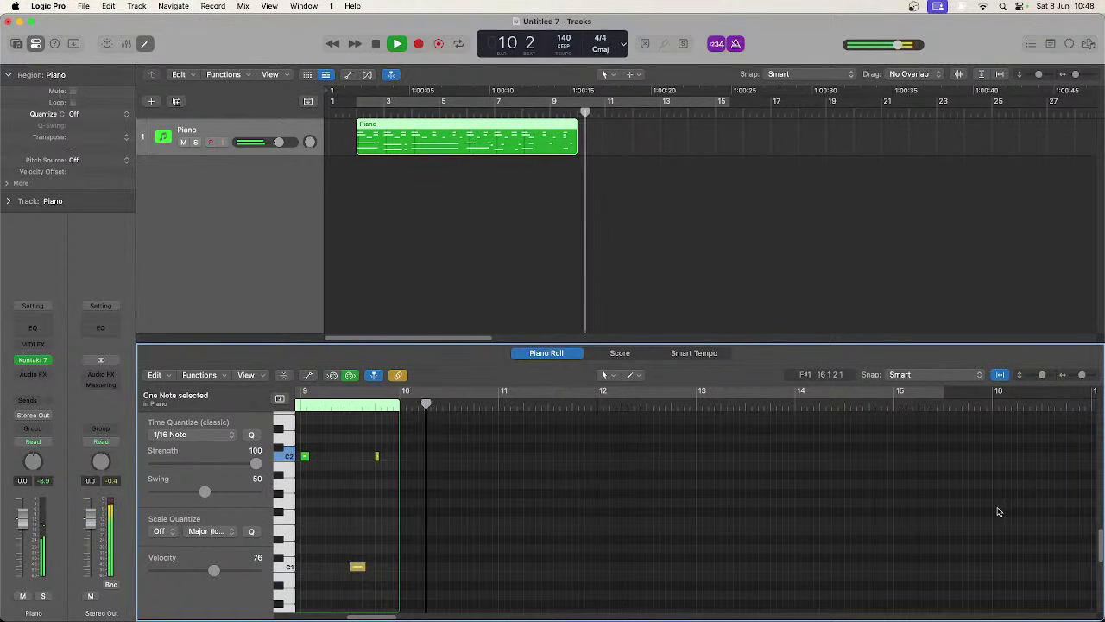
{"action": "key", "text": "space"}
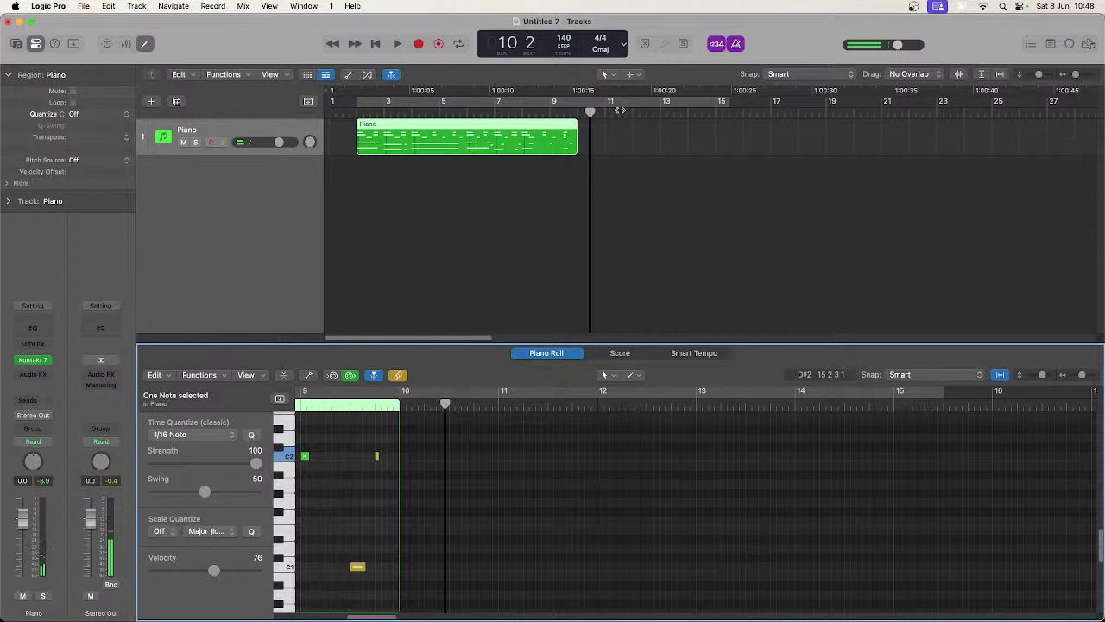
Step: Turn cycling back on, shorten the cycle range to bars 2–10 to match the piano region, and start playback
{"action": "left_click", "coordinate": [620, 110]}
{"action": "left_click_drag", "start_coordinate": [731, 100], "coordinate": [605, 110]}
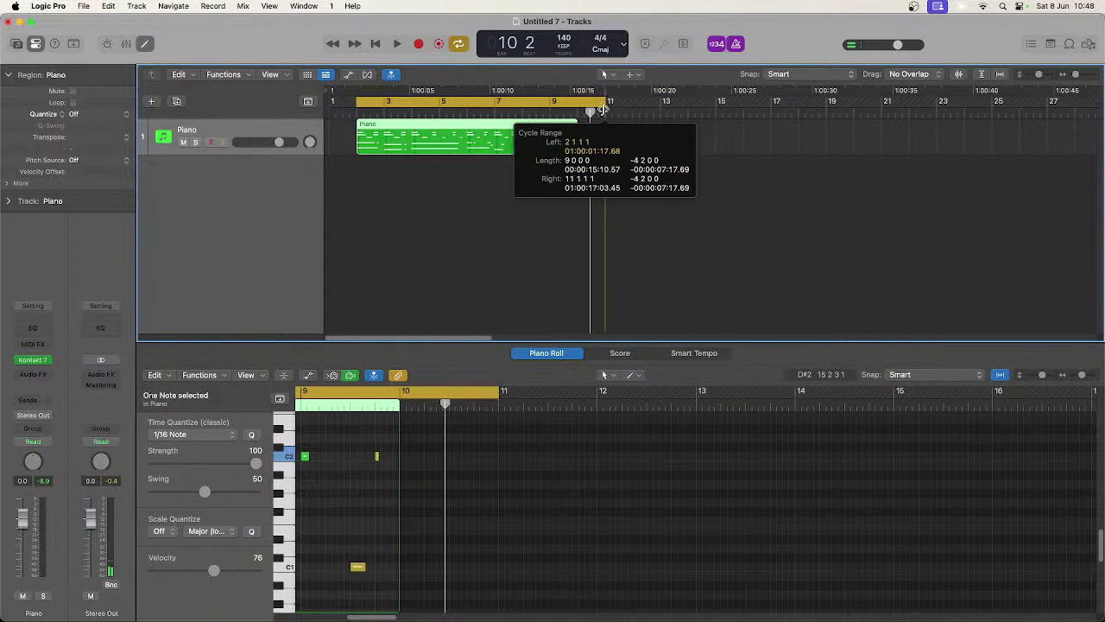
{"action": "key", "text": "space"}
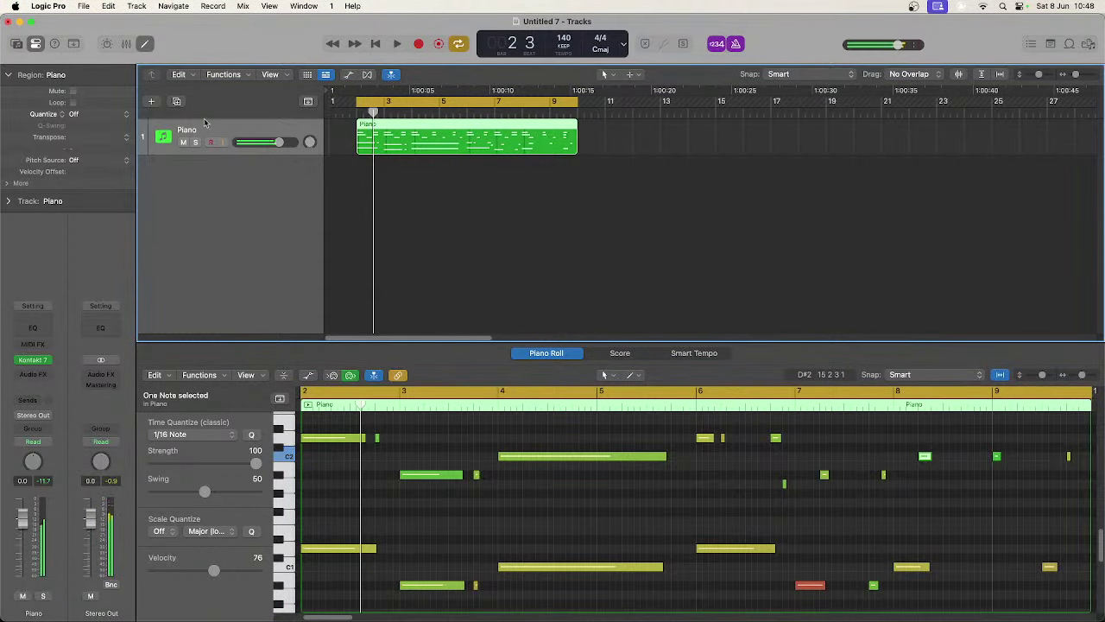
Step: Create one new software instrument track below the Piano track and load Kontakt 7 in stereo as its instrument
{"action": "left_click", "coordinate": [150, 102]}
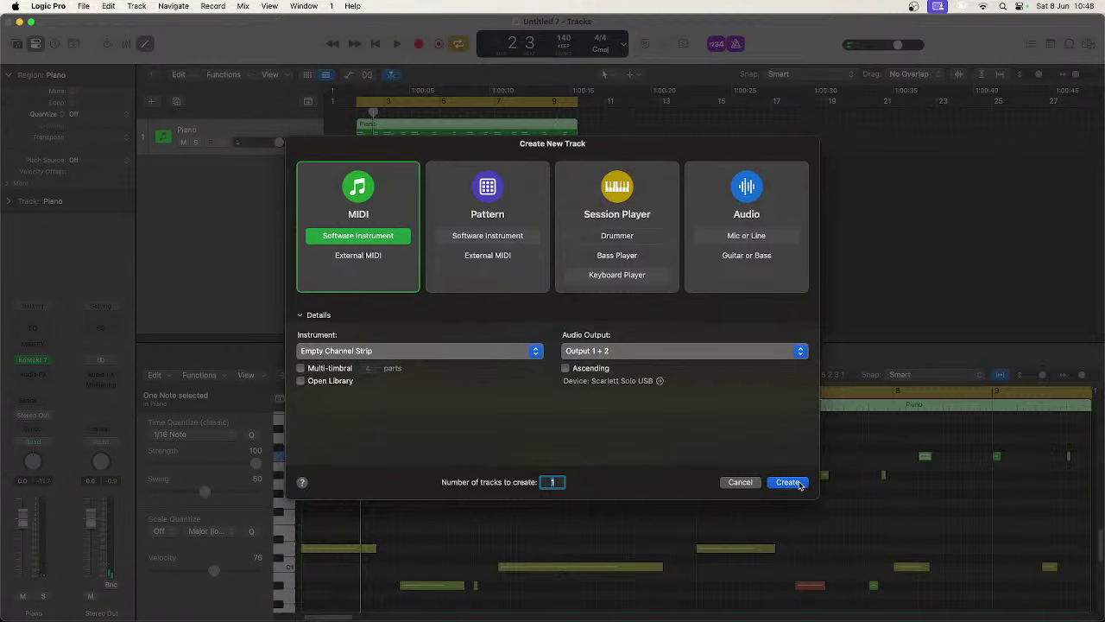
{"action": "left_click", "coordinate": [787, 482]}
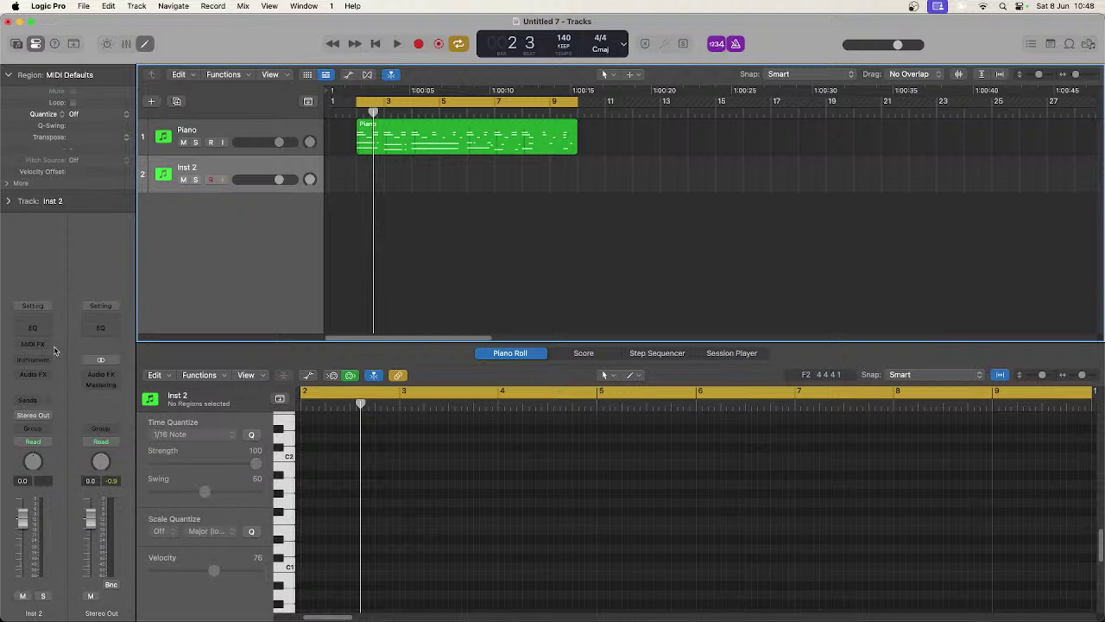
{"action": "left_click", "coordinate": [39, 362]}
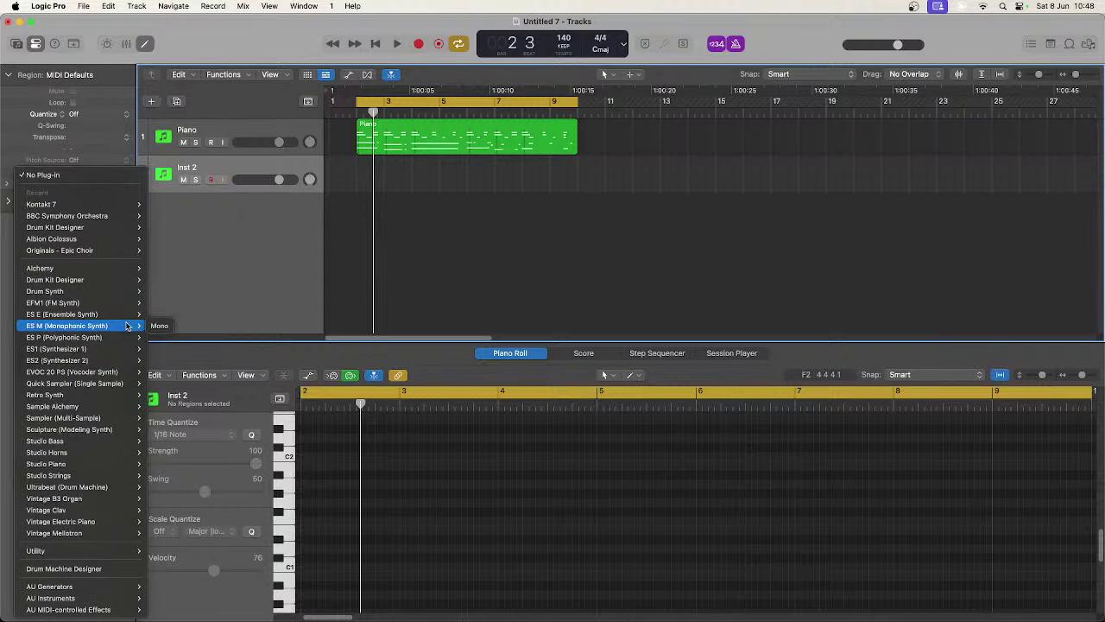
{"action": "mouse_move", "coordinate": [121, 204]}
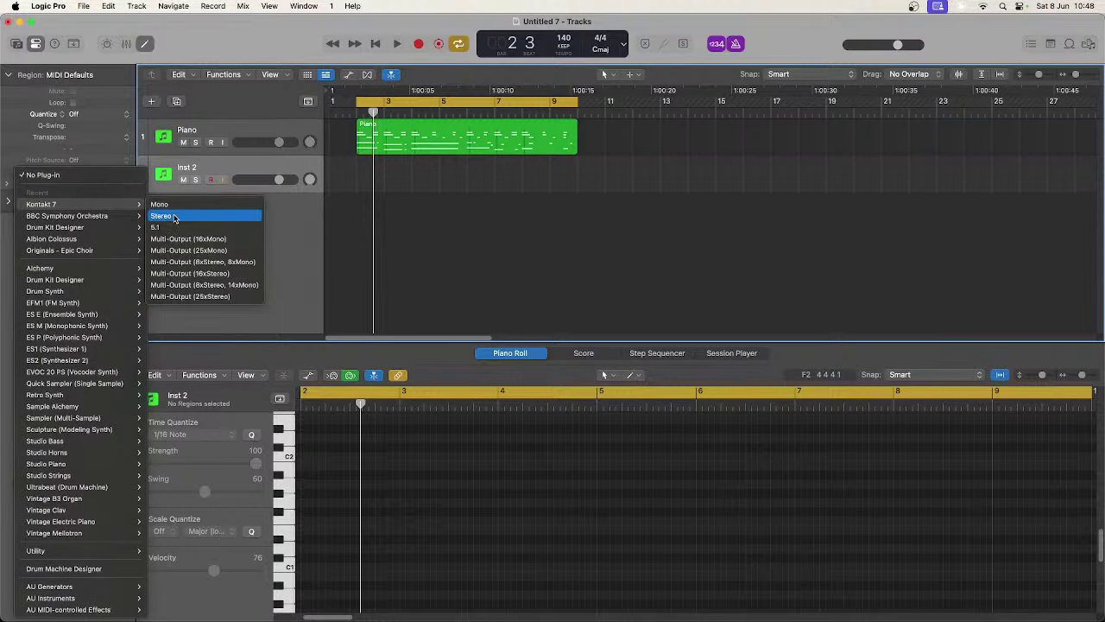
{"action": "left_click", "coordinate": [174, 218]}
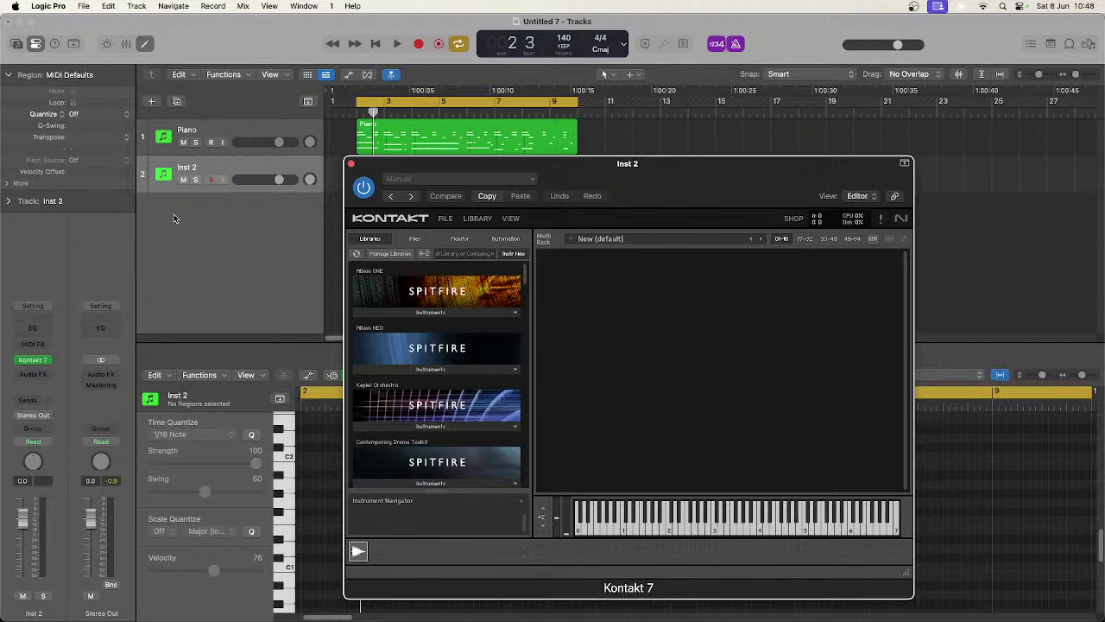
Step: Browse the Kontakt libraries and load the Prime Bass instrument from Session Bassist - Prime Bass
{"action": "scroll", "coordinate": [436, 377], "scroll_direction": "down", "scroll_amount": 10}
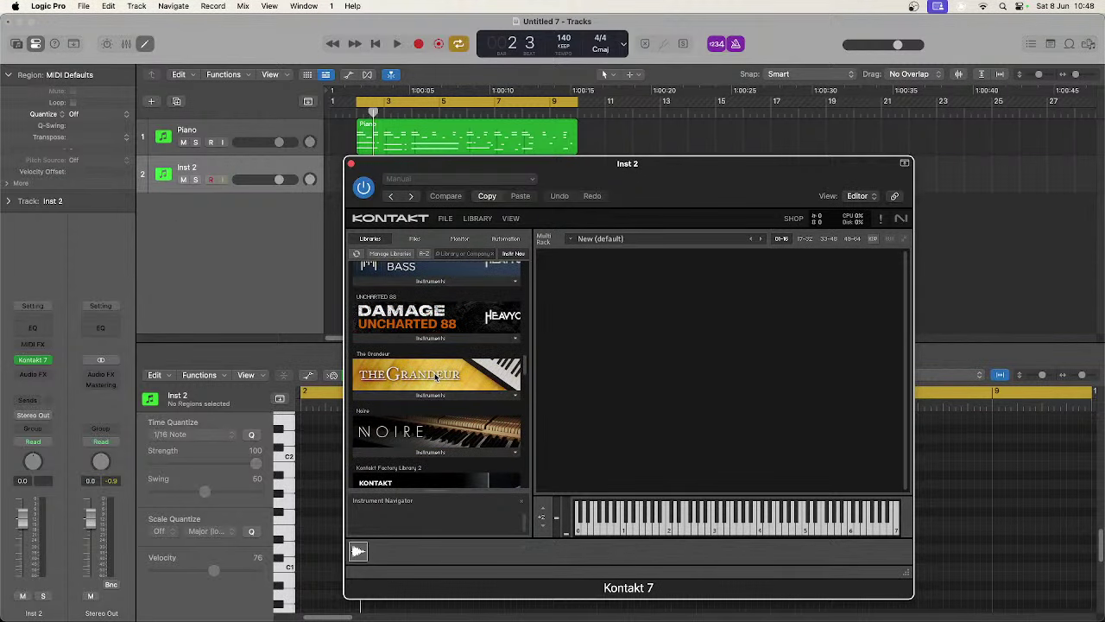
{"action": "scroll", "coordinate": [436, 377], "scroll_direction": "down", "scroll_amount": 10}
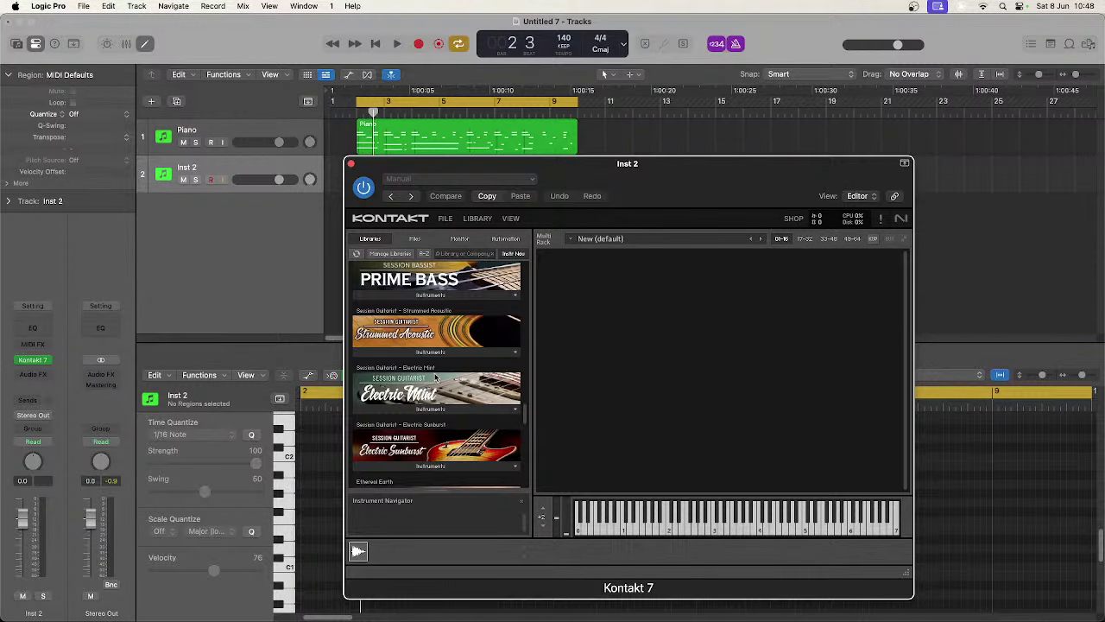
{"action": "scroll", "coordinate": [436, 376], "scroll_direction": "down", "scroll_amount": 2}
{"action": "scroll", "coordinate": [436, 377], "scroll_direction": "up", "scroll_amount": 10}
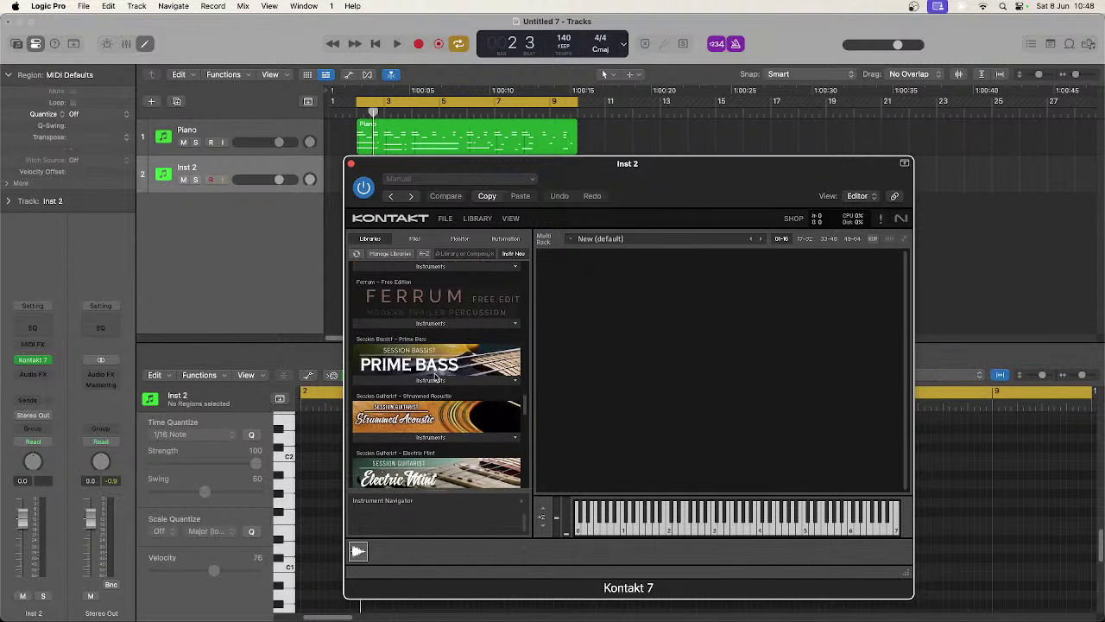
{"action": "scroll", "coordinate": [436, 377], "scroll_direction": "up", "scroll_amount": 3}
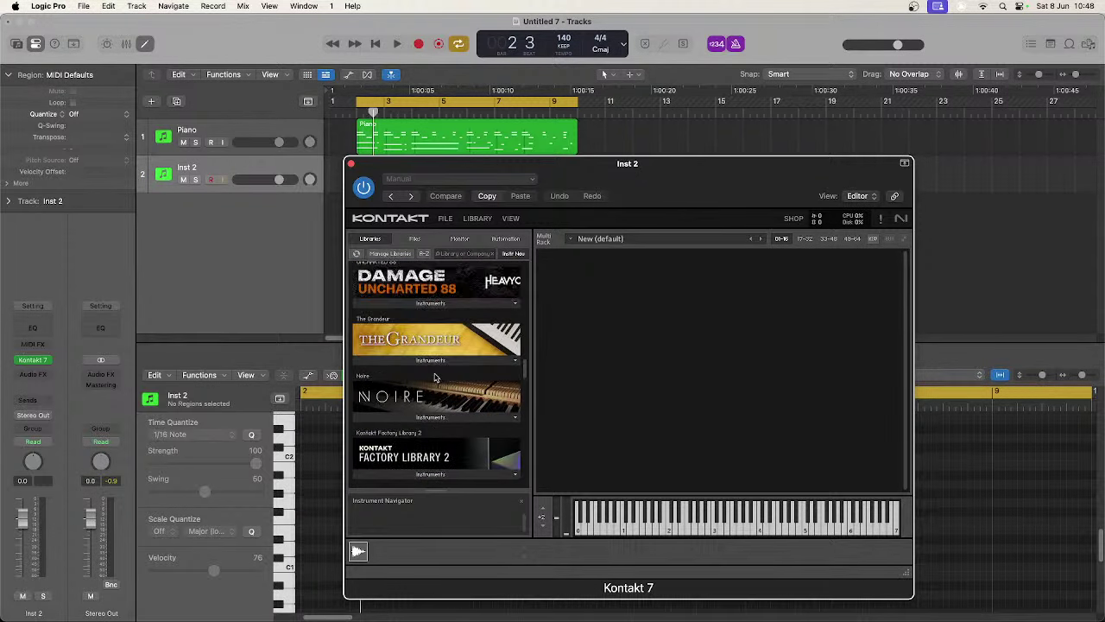
{"action": "scroll", "coordinate": [436, 376], "scroll_direction": "down", "scroll_amount": 8}
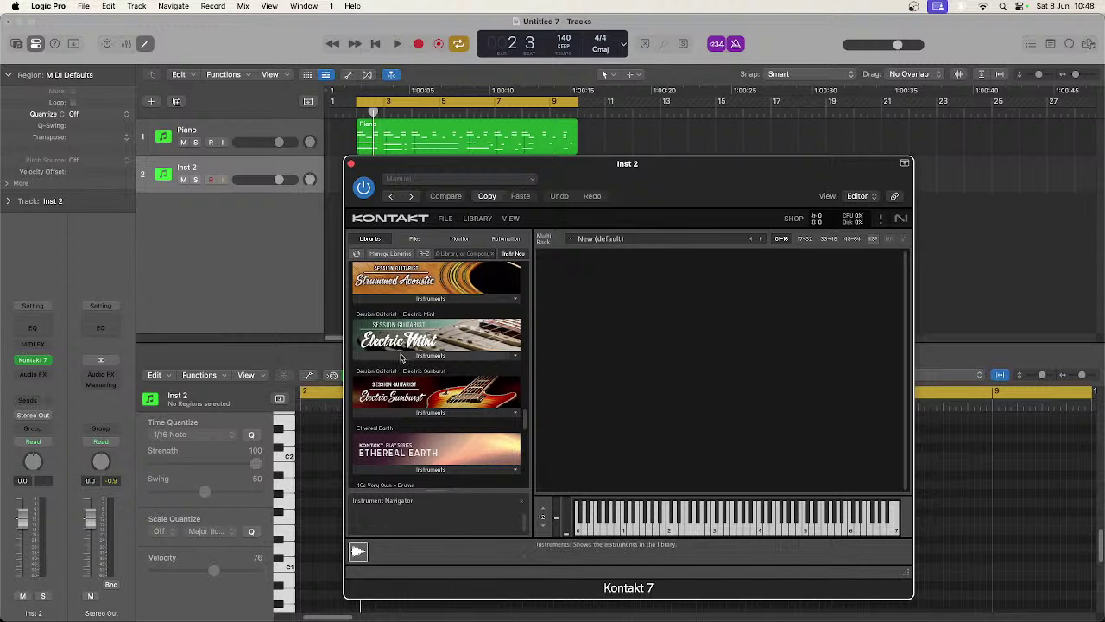
{"action": "scroll", "coordinate": [432, 369], "scroll_direction": "down", "scroll_amount": 5}
{"action": "scroll", "coordinate": [428, 378], "scroll_direction": "up", "scroll_amount": 8}
{"action": "scroll", "coordinate": [427, 377], "scroll_direction": "up", "scroll_amount": 8}
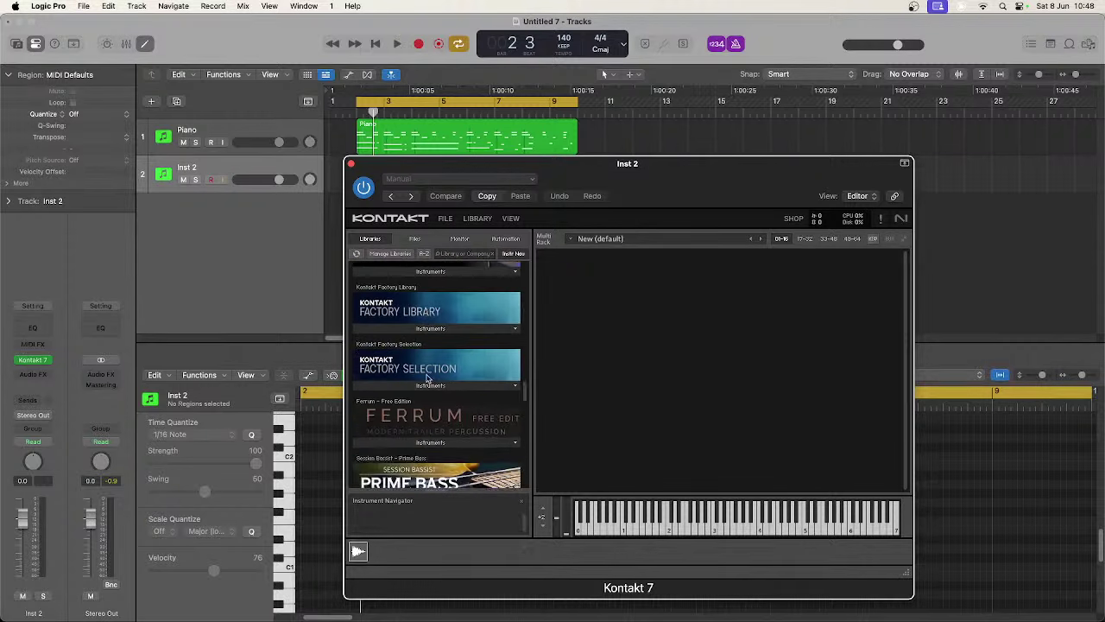
{"action": "scroll", "coordinate": [428, 377], "scroll_direction": "up", "scroll_amount": 3}
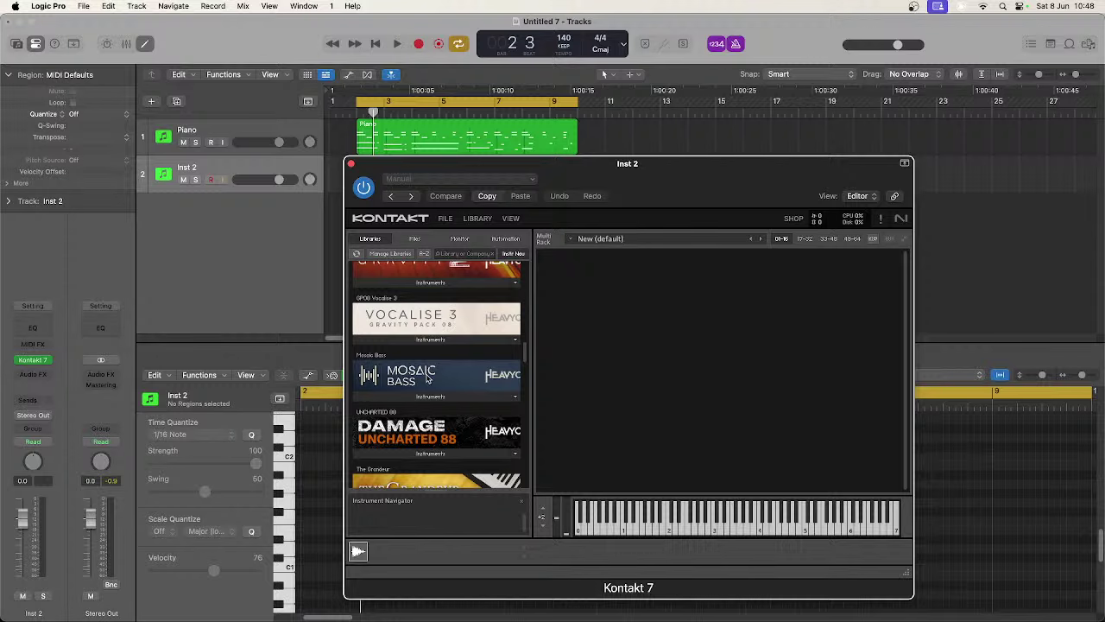
{"action": "scroll", "coordinate": [428, 377], "scroll_direction": "up", "scroll_amount": 4}
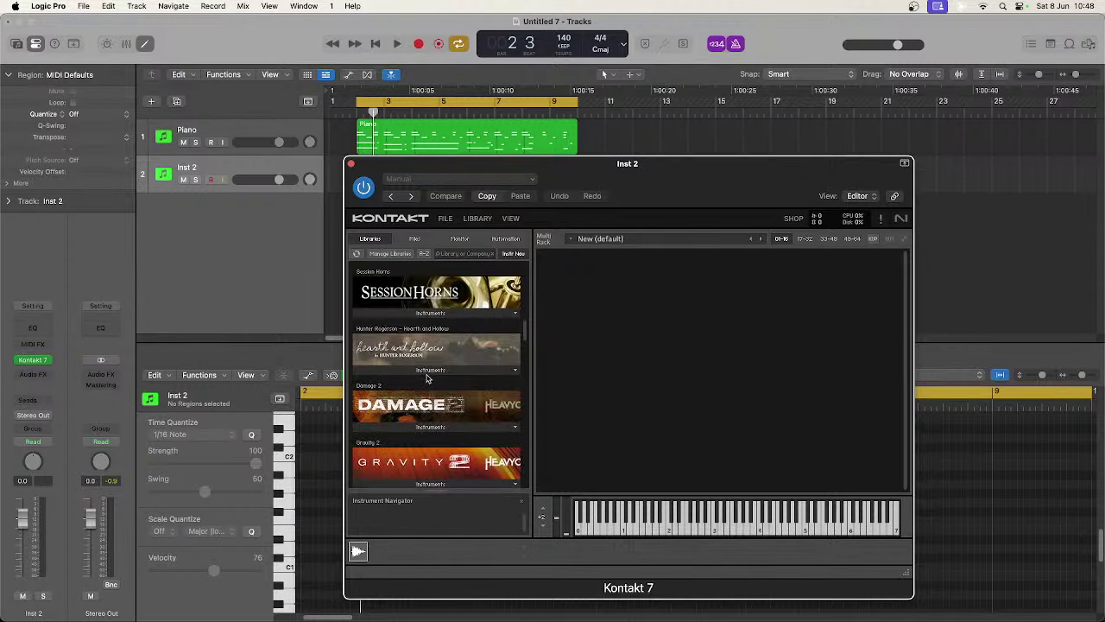
{"action": "scroll", "coordinate": [427, 378], "scroll_direction": "up", "scroll_amount": 4}
{"action": "scroll", "coordinate": [427, 377], "scroll_direction": "down", "scroll_amount": 14}
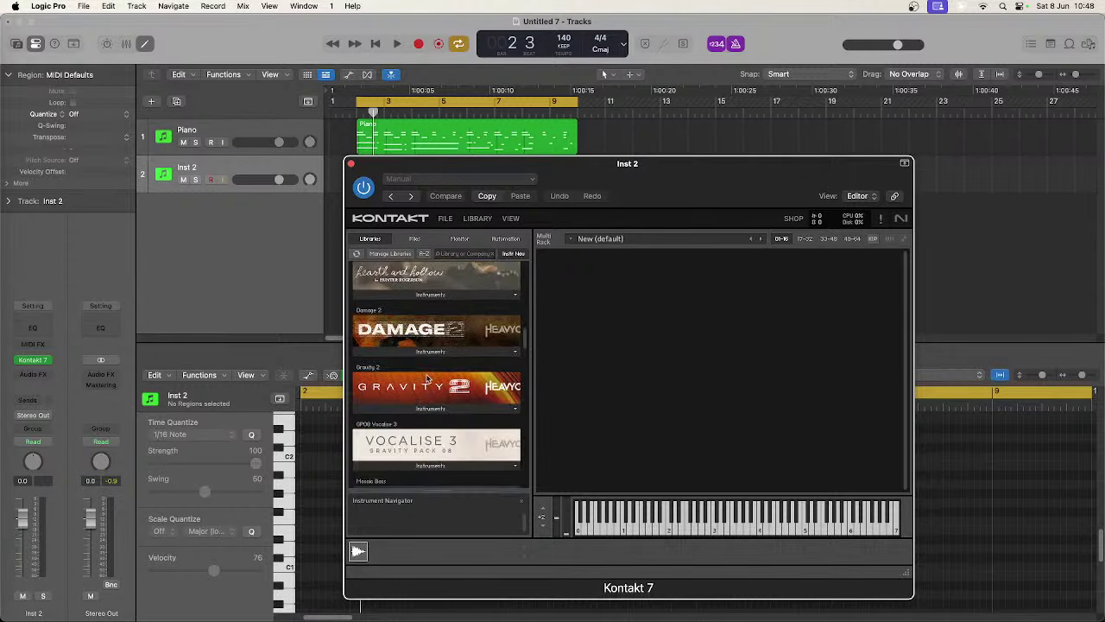
{"action": "scroll", "coordinate": [427, 377], "scroll_direction": "down", "scroll_amount": 5}
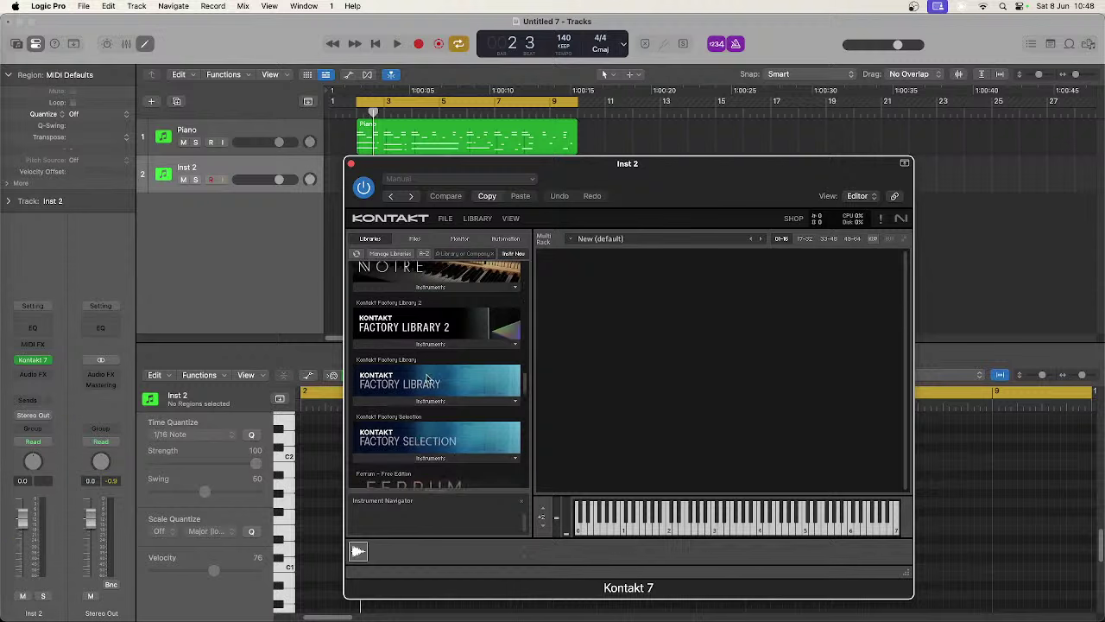
{"action": "scroll", "coordinate": [427, 377], "scroll_direction": "down", "scroll_amount": 3}
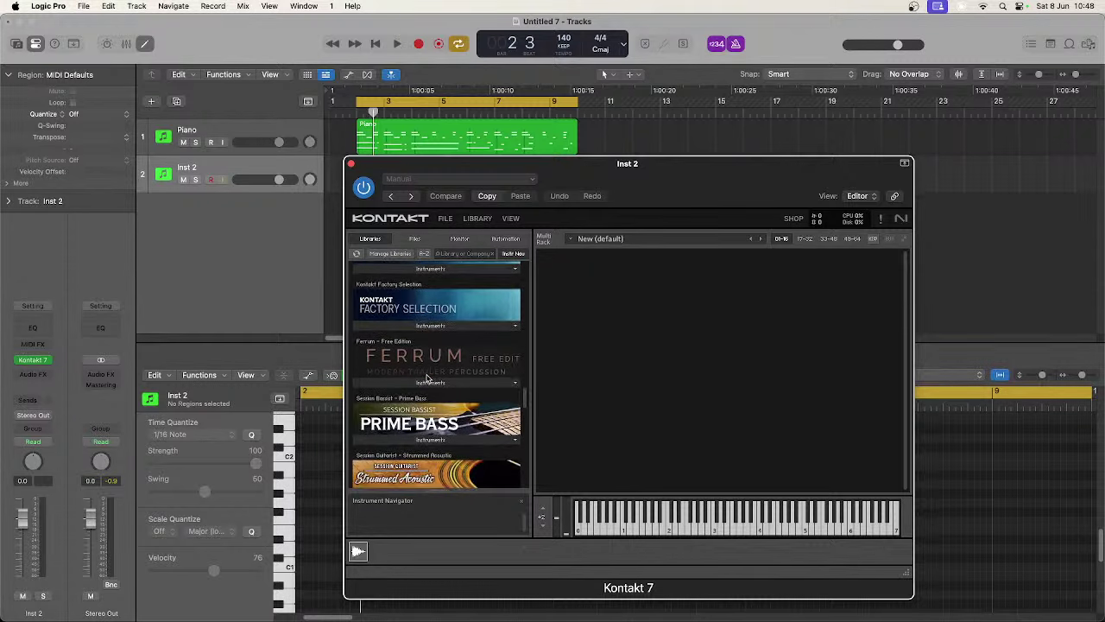
{"action": "left_click", "coordinate": [423, 378]}
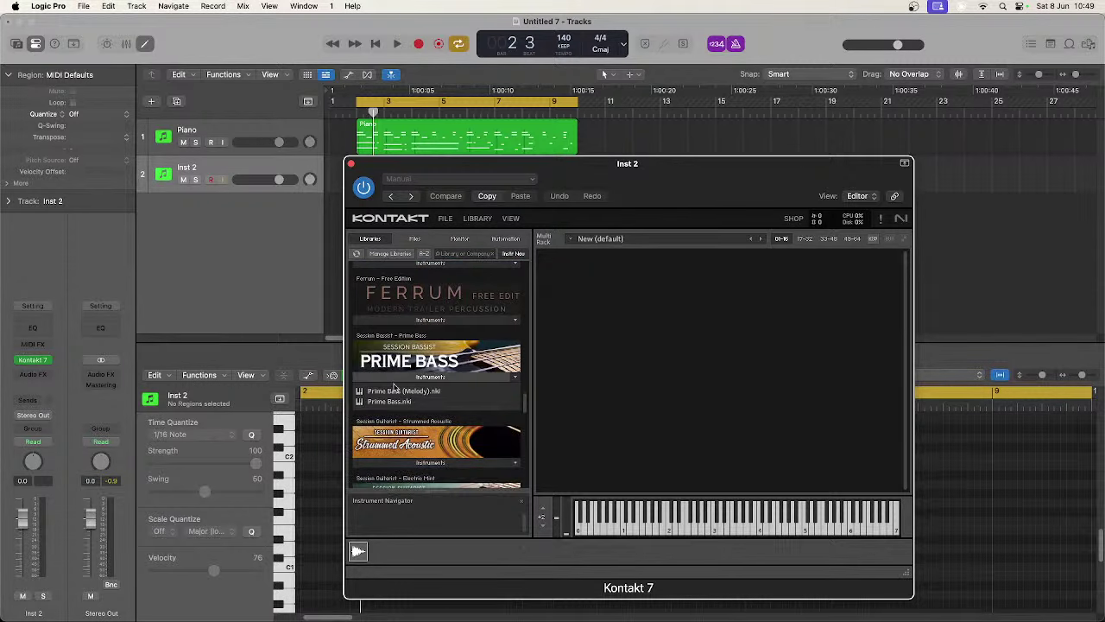
{"action": "left_click", "coordinate": [386, 402]}
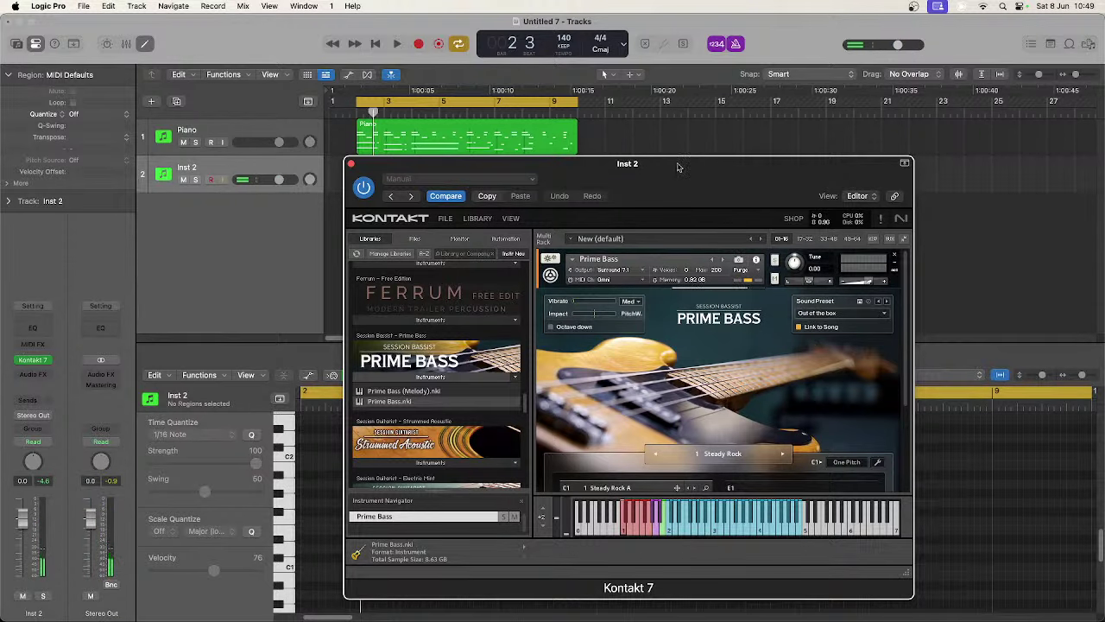
Step: Look through Prime Bass's song presets, load 42 Funky Boots and audition its Funky Boots A pattern
{"action": "left_click_drag", "start_coordinate": [678, 166], "coordinate": [556, 115]}
{"action": "scroll", "coordinate": [595, 311], "scroll_direction": "down", "scroll_amount": 5}
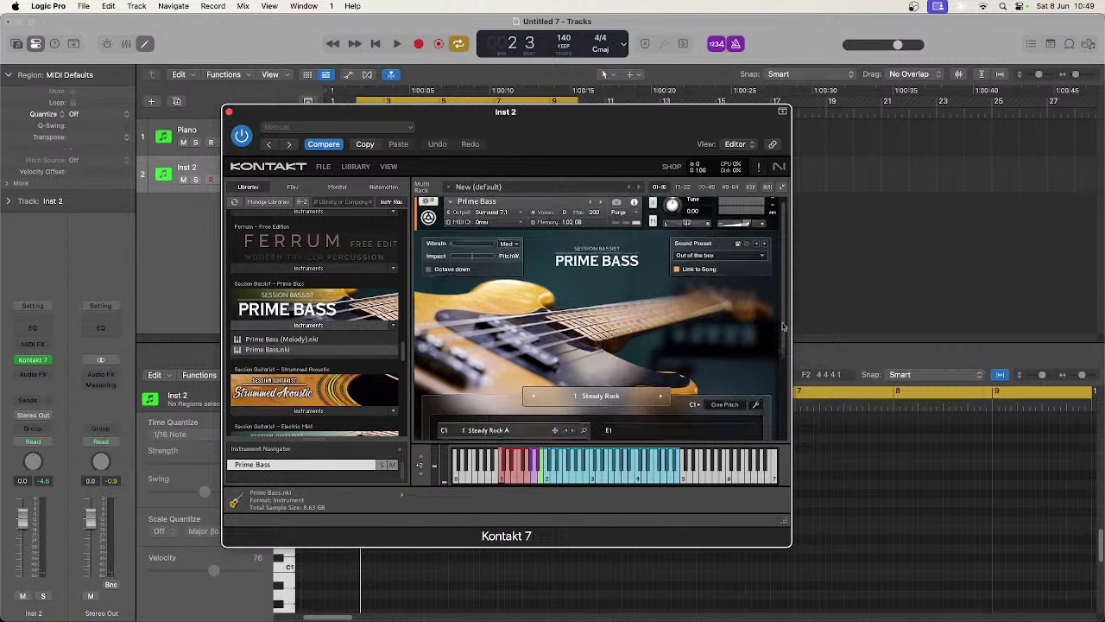
{"action": "left_click", "coordinate": [590, 274]}
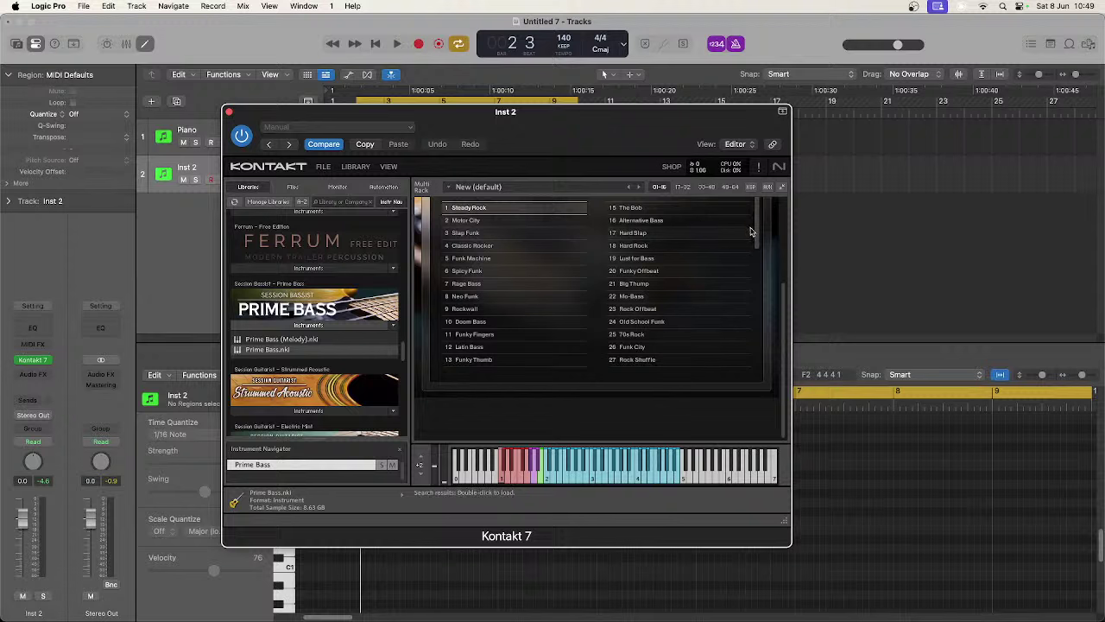
{"action": "left_click_drag", "start_coordinate": [753, 231], "coordinate": [755, 268]}
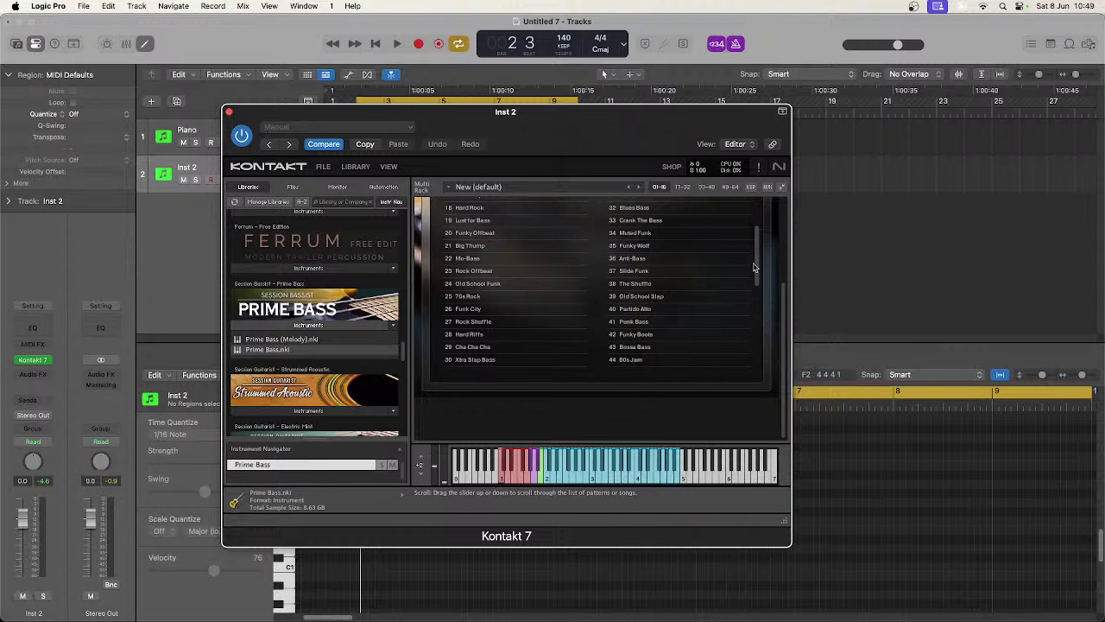
{"action": "left_click_drag", "start_coordinate": [754, 268], "coordinate": [751, 292]}
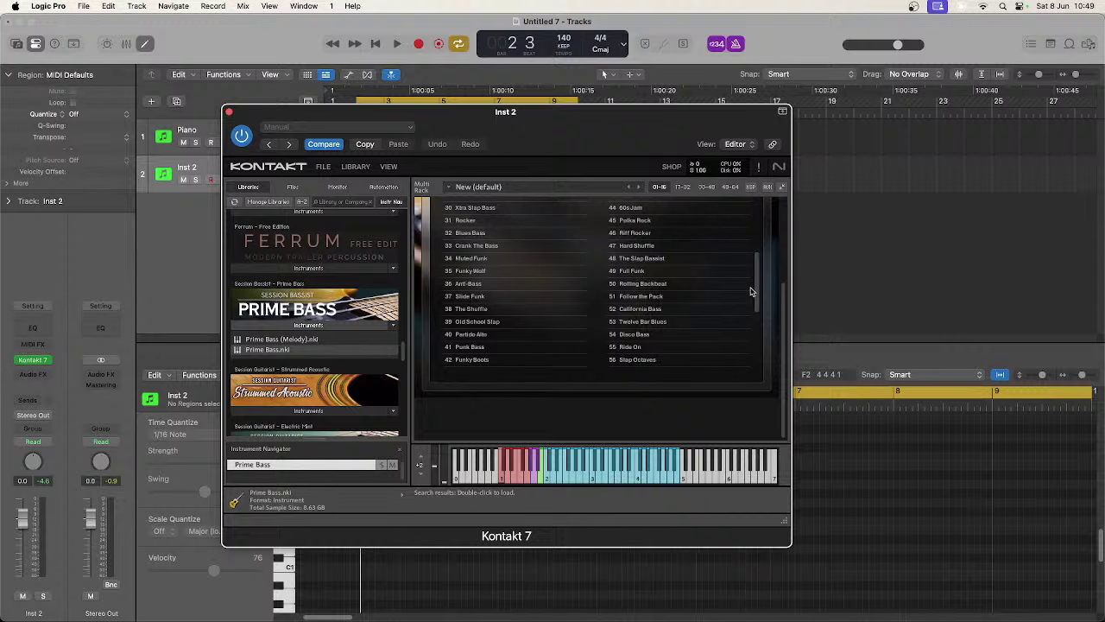
{"action": "left_click_drag", "start_coordinate": [752, 292], "coordinate": [749, 317]}
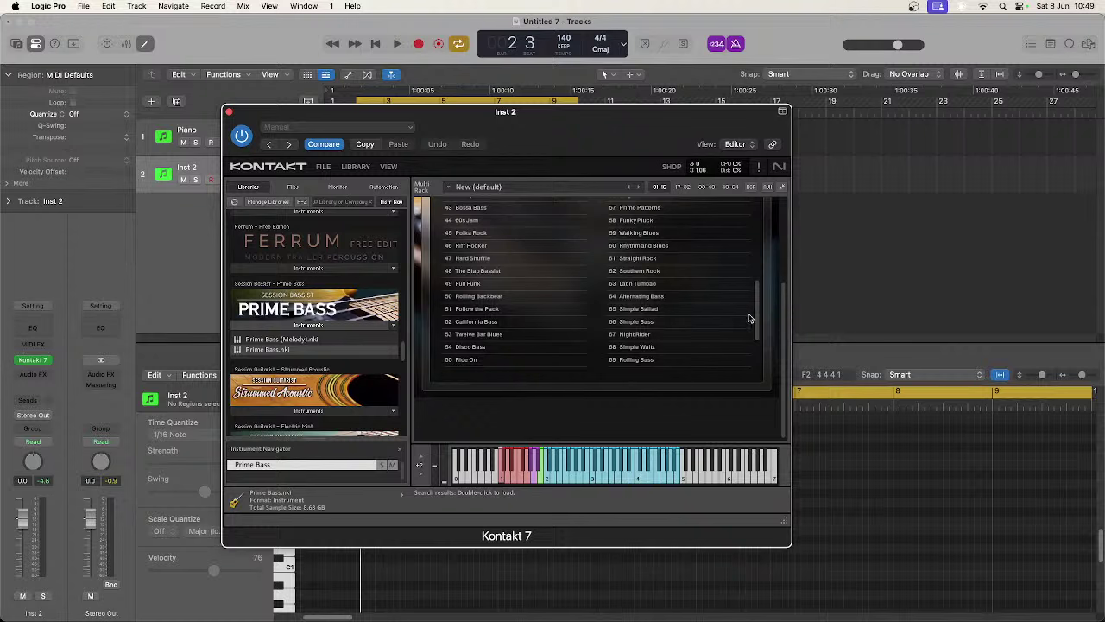
{"action": "left_click_drag", "start_coordinate": [750, 318], "coordinate": [753, 349]}
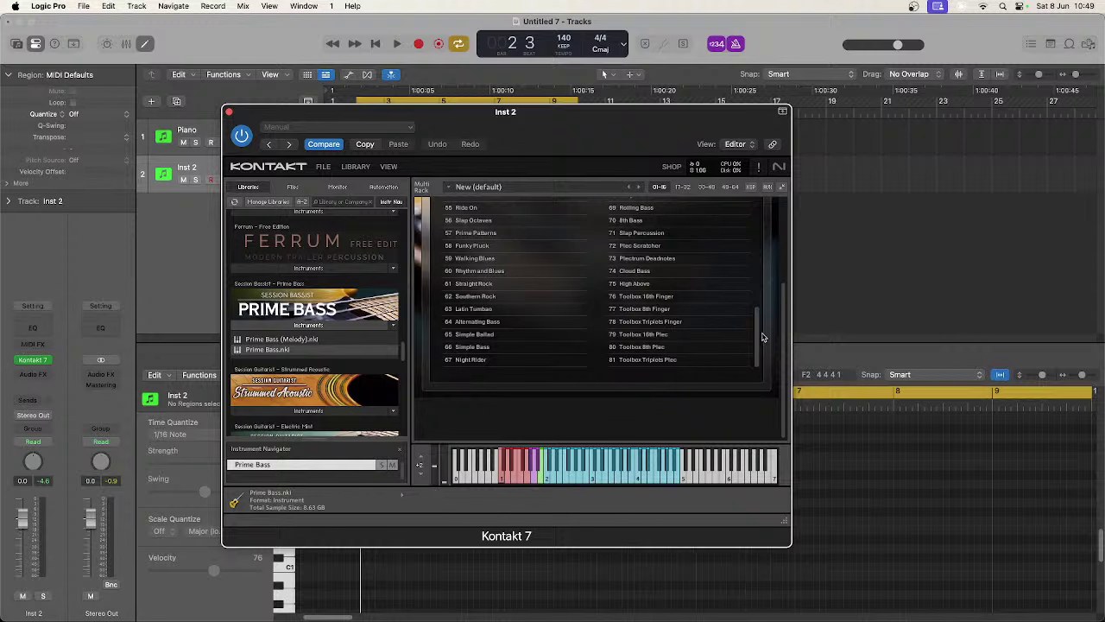
{"action": "left_click_drag", "start_coordinate": [758, 346], "coordinate": [758, 338]}
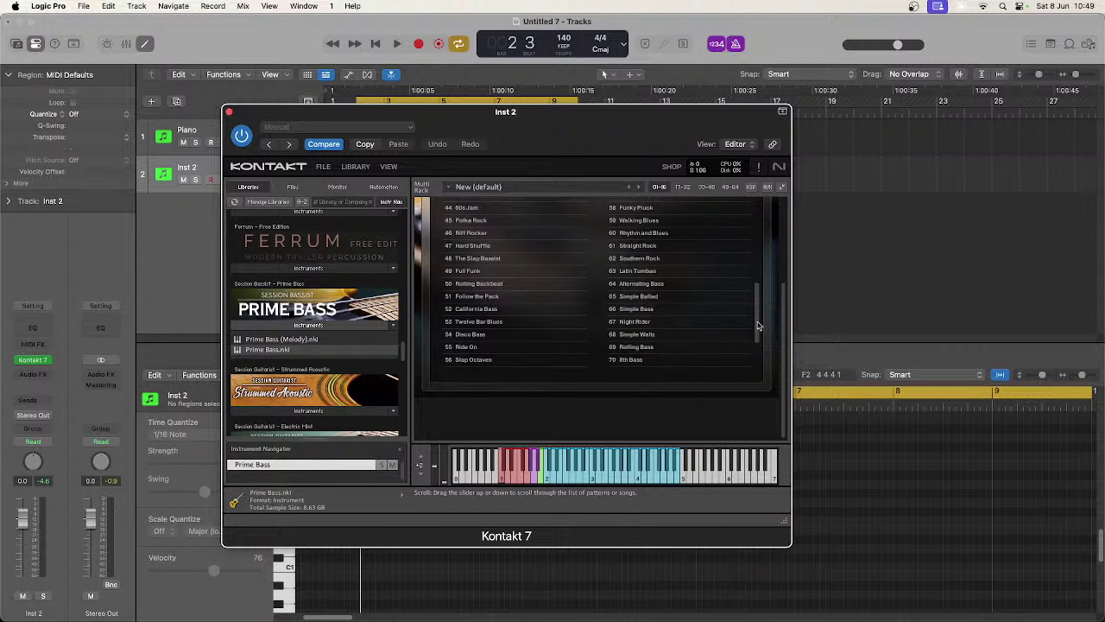
{"action": "left_click_drag", "start_coordinate": [759, 325], "coordinate": [755, 305]}
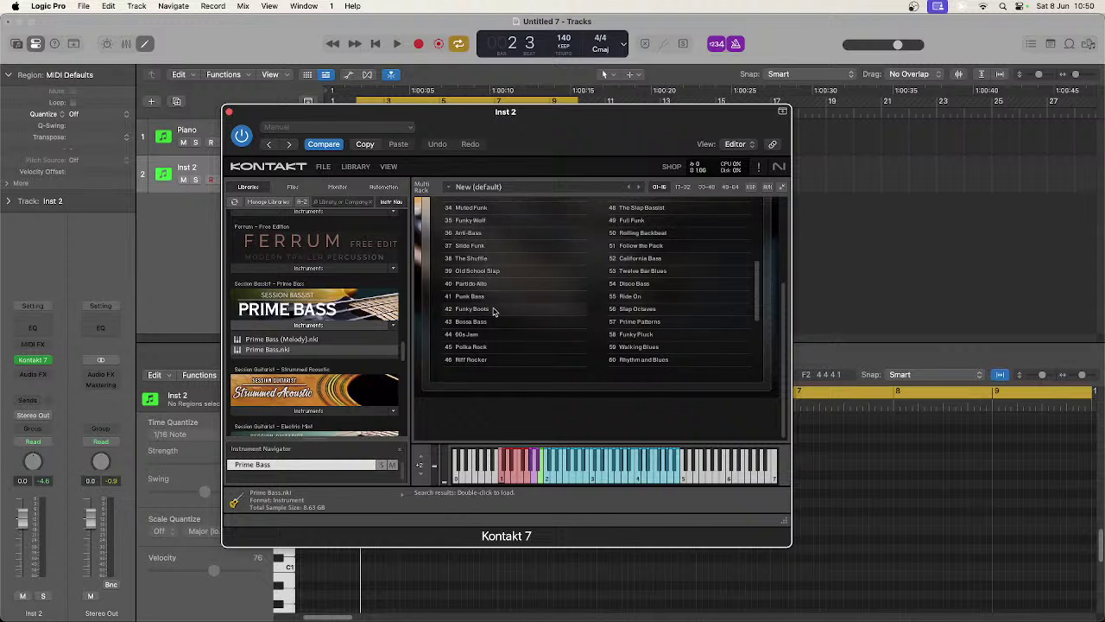
{"action": "left_click", "coordinate": [494, 310]}
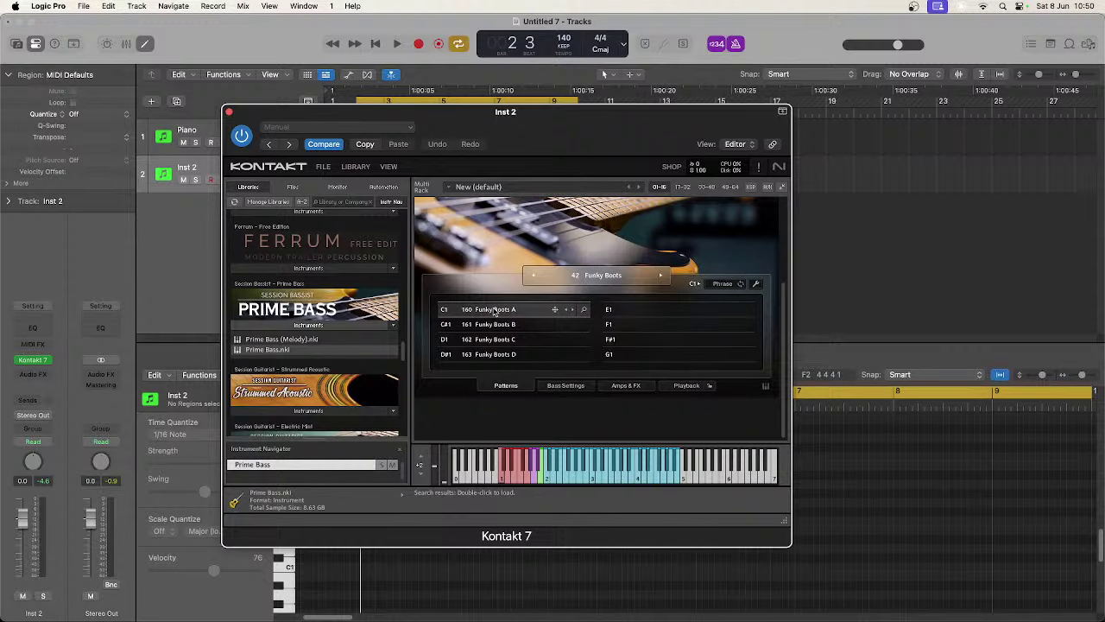
{"action": "left_click", "coordinate": [494, 311]}
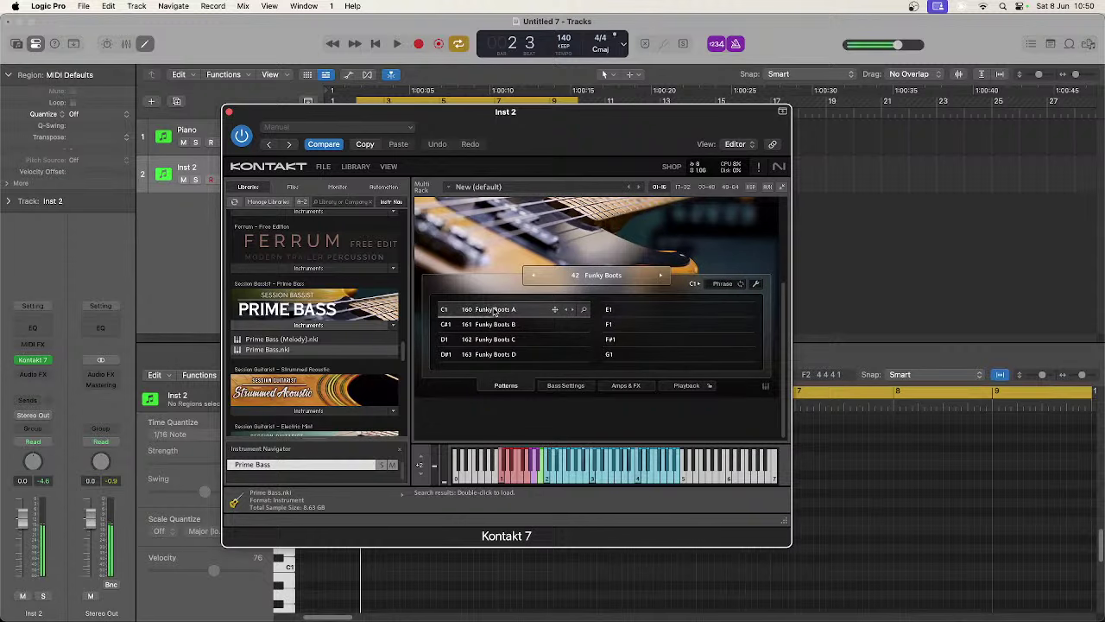
Step: Load the song preset 24 Old School Funk and audition its B, C and D patterns
{"action": "left_click", "coordinate": [593, 276]}
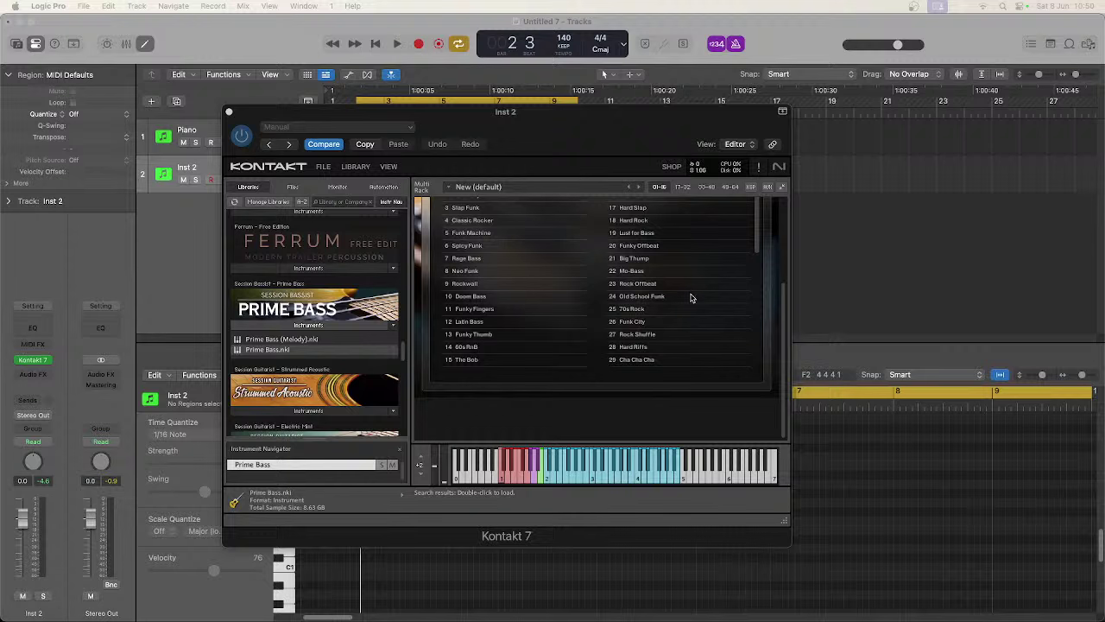
{"action": "left_click", "coordinate": [691, 297]}
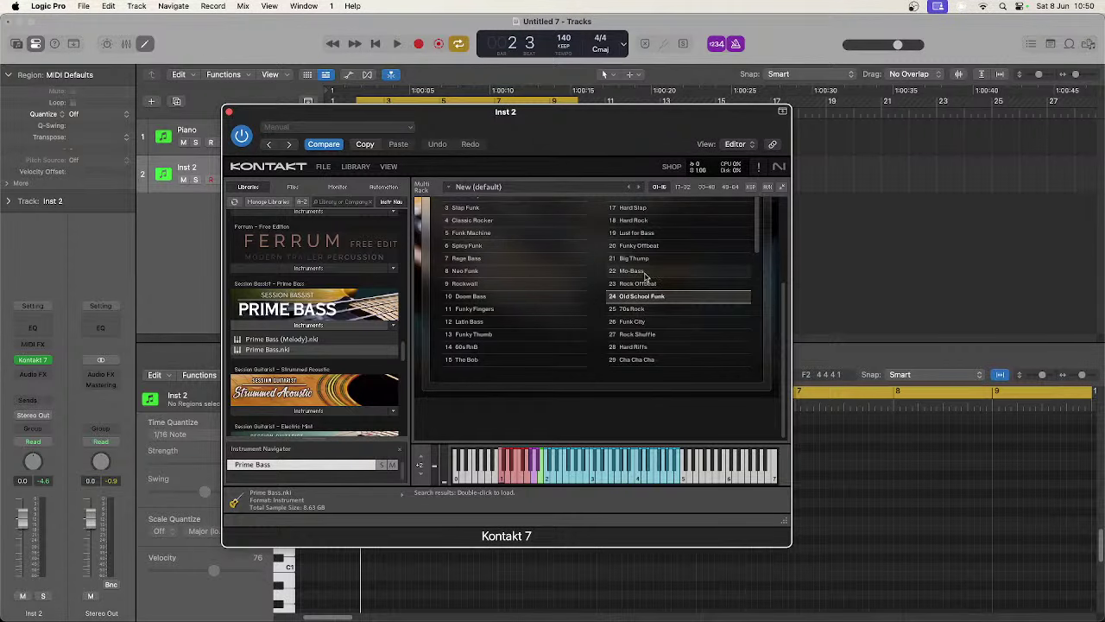
{"action": "double_click", "coordinate": [653, 299]}
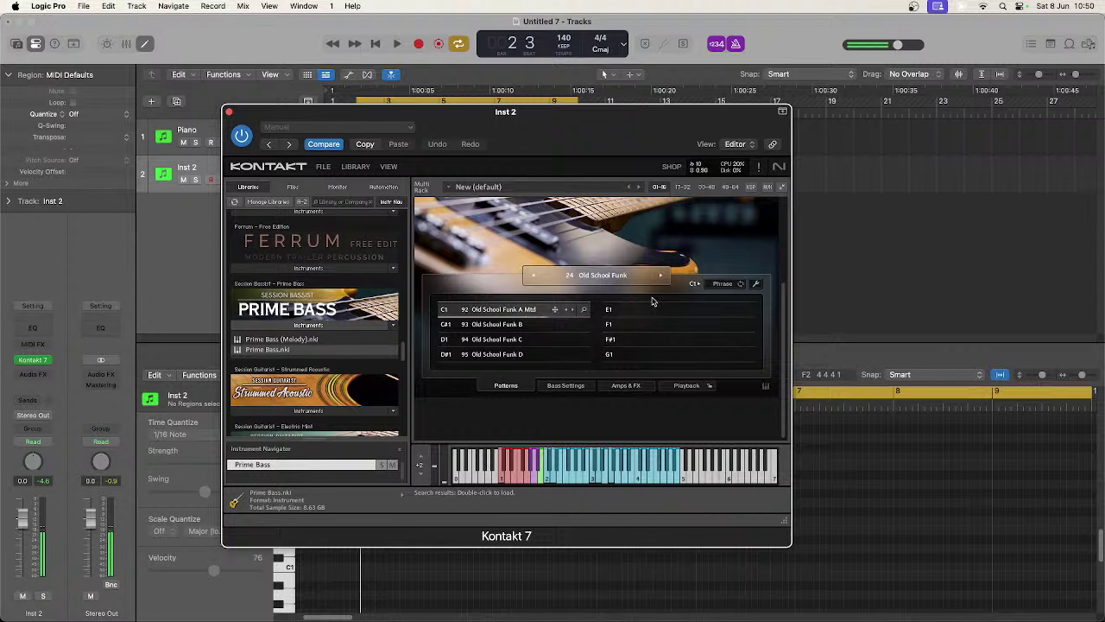
{"action": "left_click", "coordinate": [518, 324]}
{"action": "left_click", "coordinate": [513, 340]}
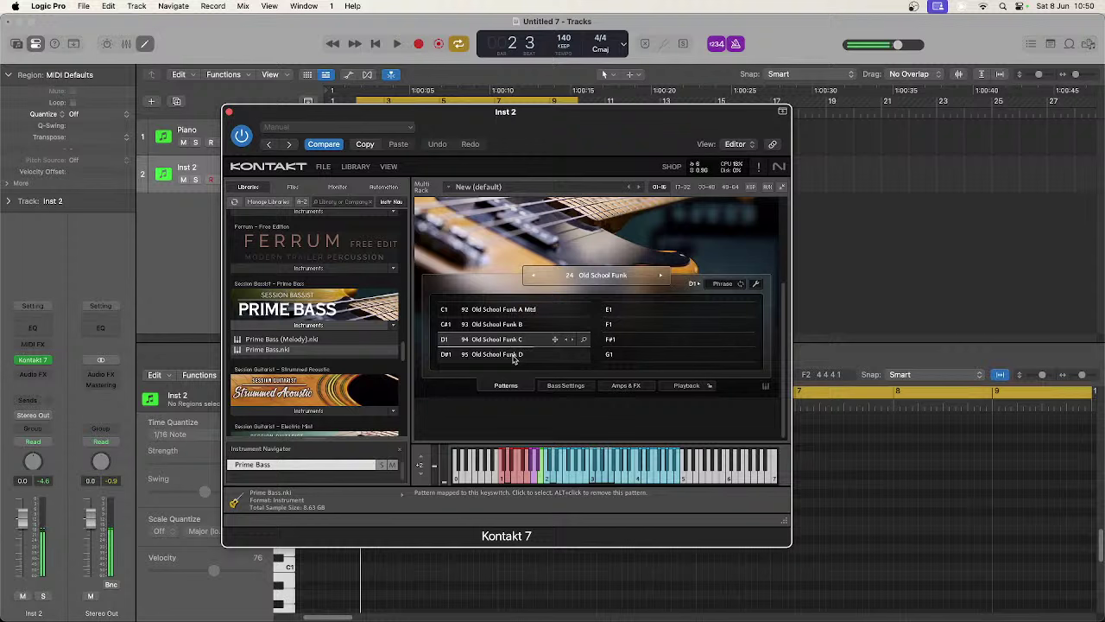
{"action": "left_click", "coordinate": [513, 356]}
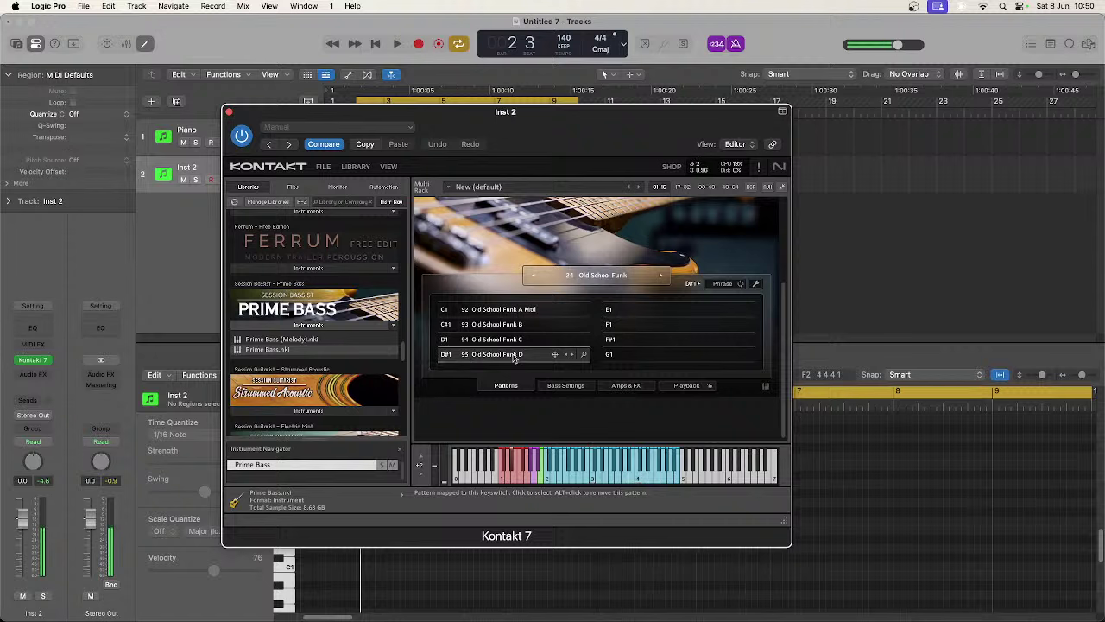
Step: Load the song preset 19 Lust for Bass and audition its A pattern
{"action": "left_click", "coordinate": [614, 276]}
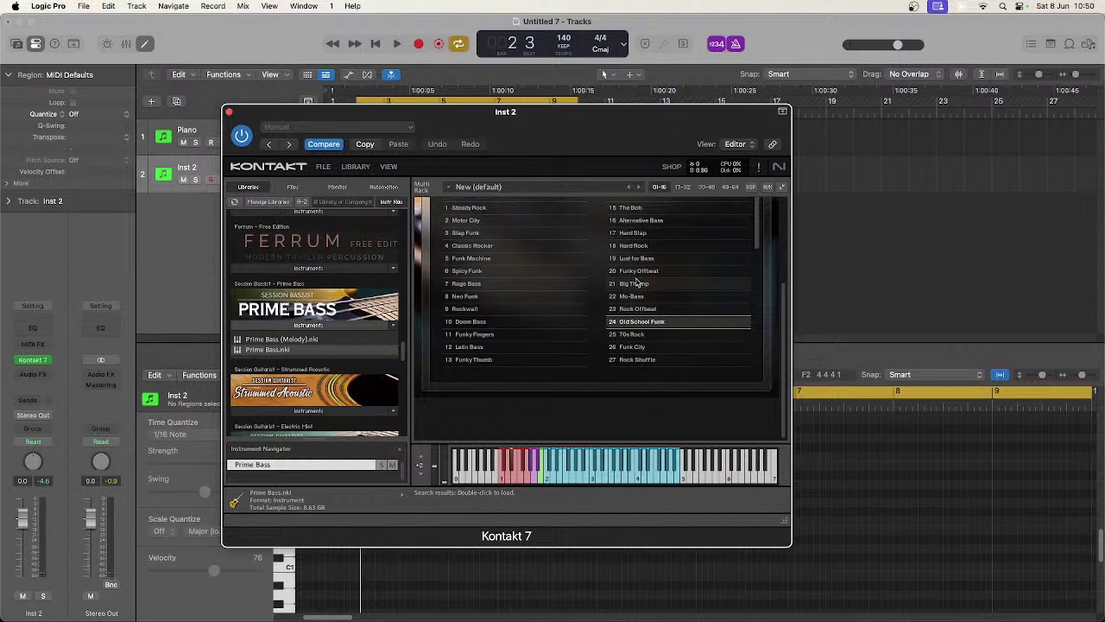
{"action": "left_click", "coordinate": [639, 259]}
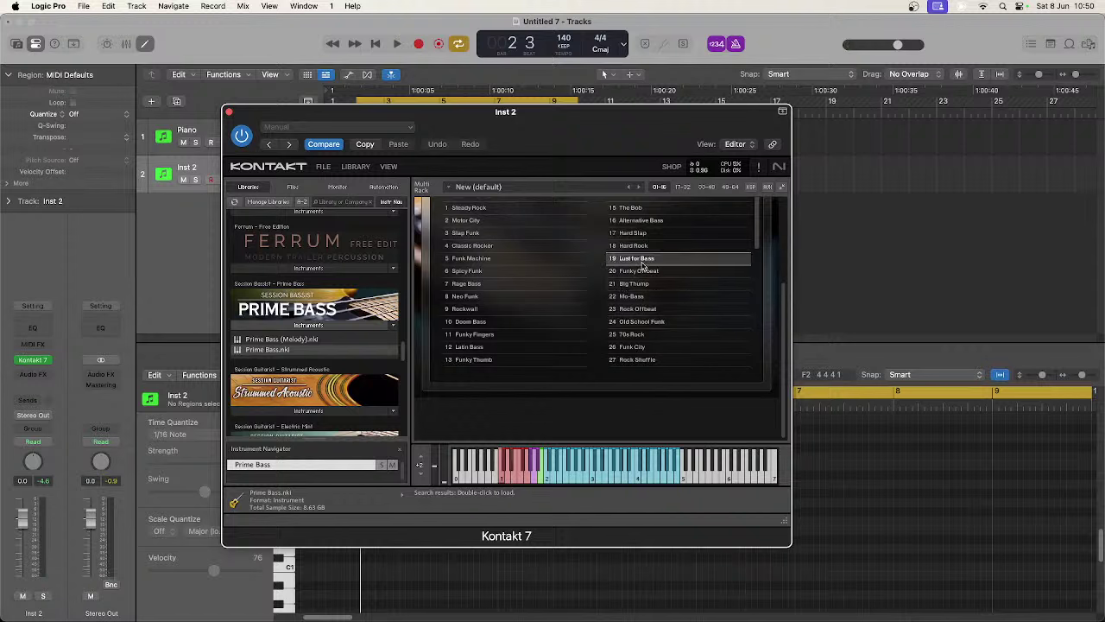
{"action": "left_click", "coordinate": [641, 261]}
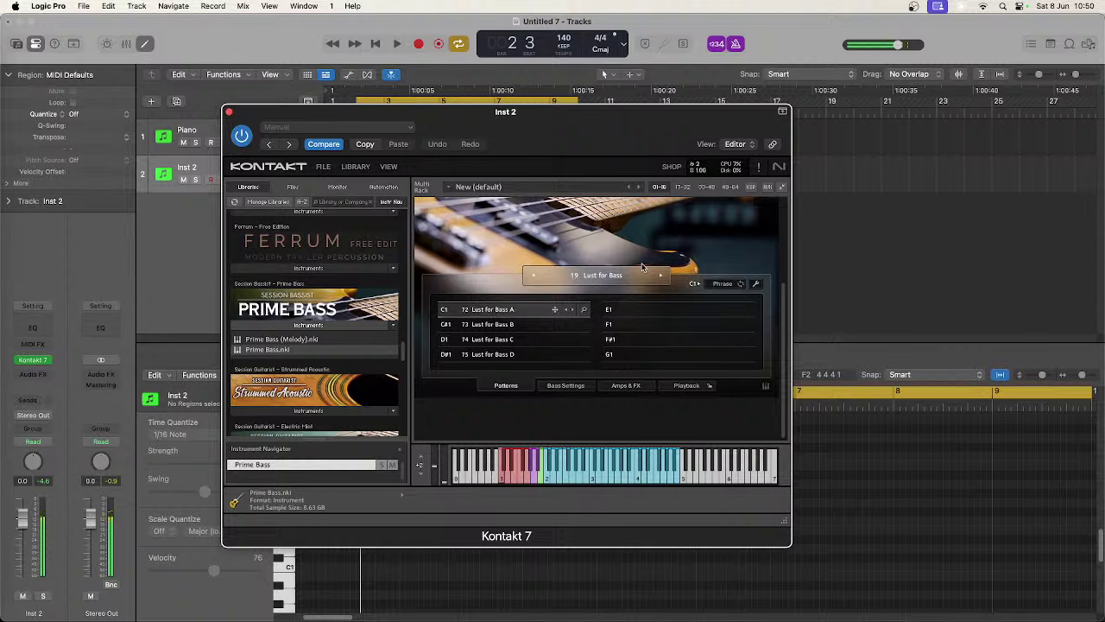
Step: Load the song preset 22 Mo-Bass and audition its A, B, C and D patterns
{"action": "left_click", "coordinate": [642, 270]}
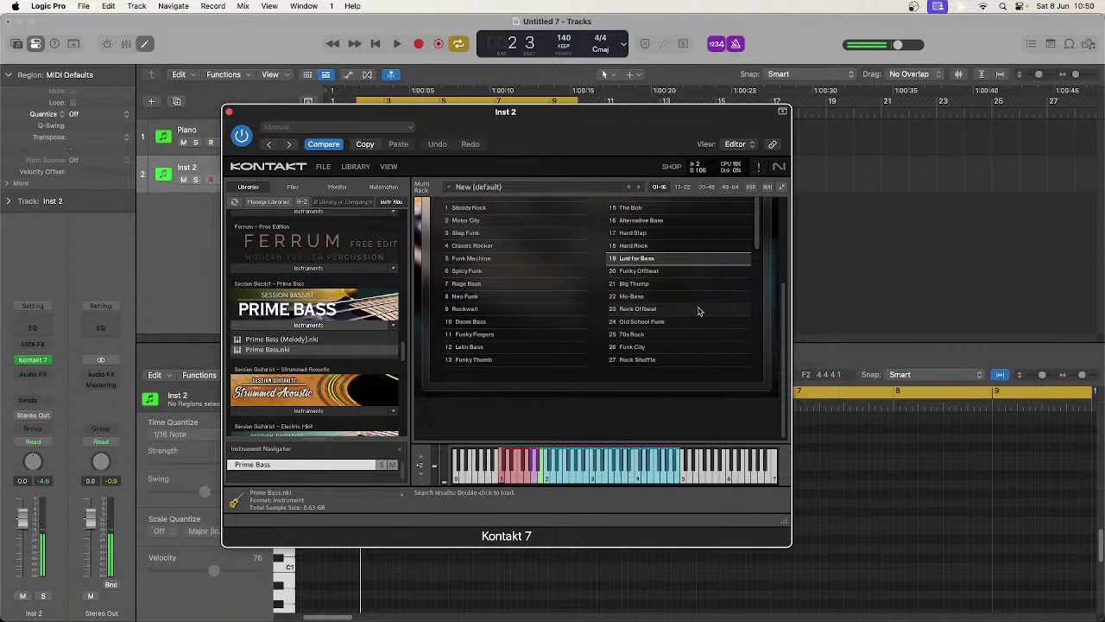
{"action": "scroll", "coordinate": [758, 271], "scroll_direction": "down", "scroll_amount": 3}
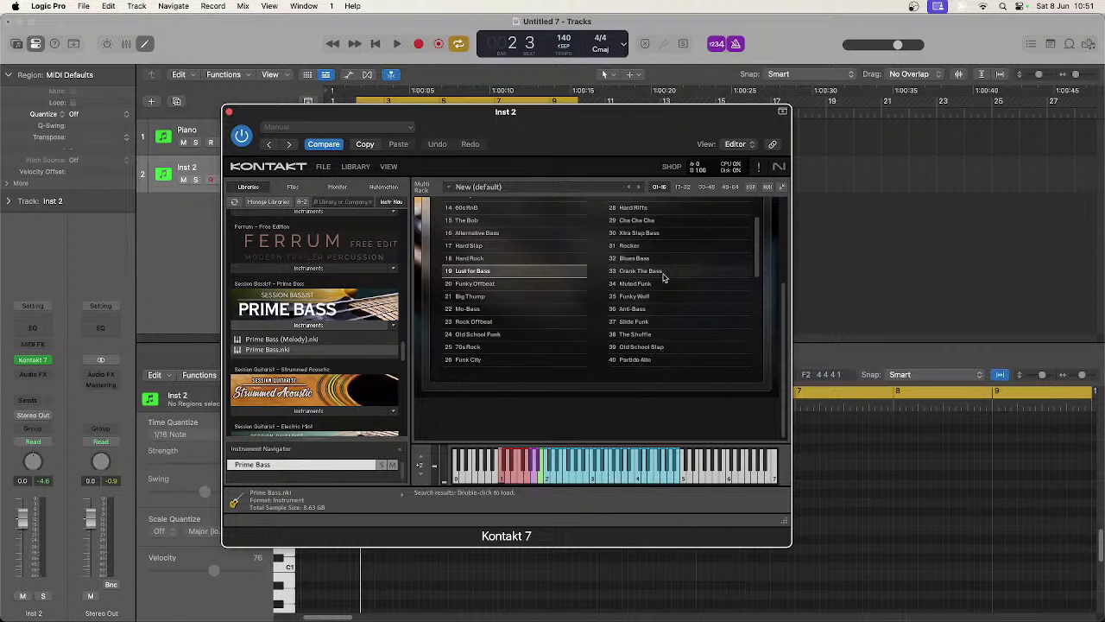
{"action": "left_click", "coordinate": [534, 311]}
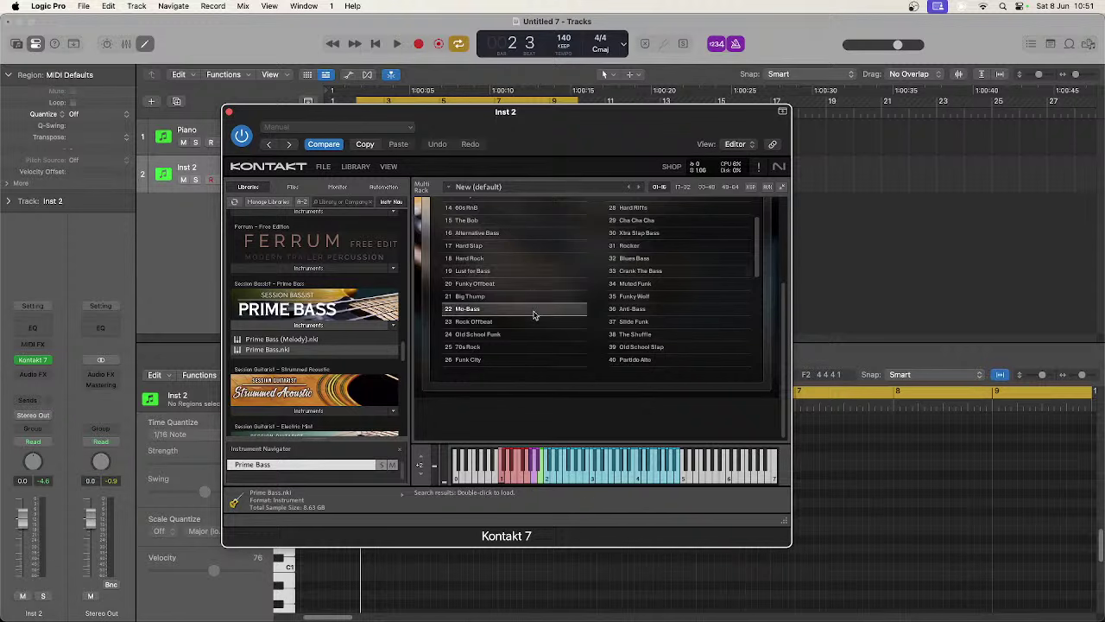
{"action": "double_click", "coordinate": [533, 314]}
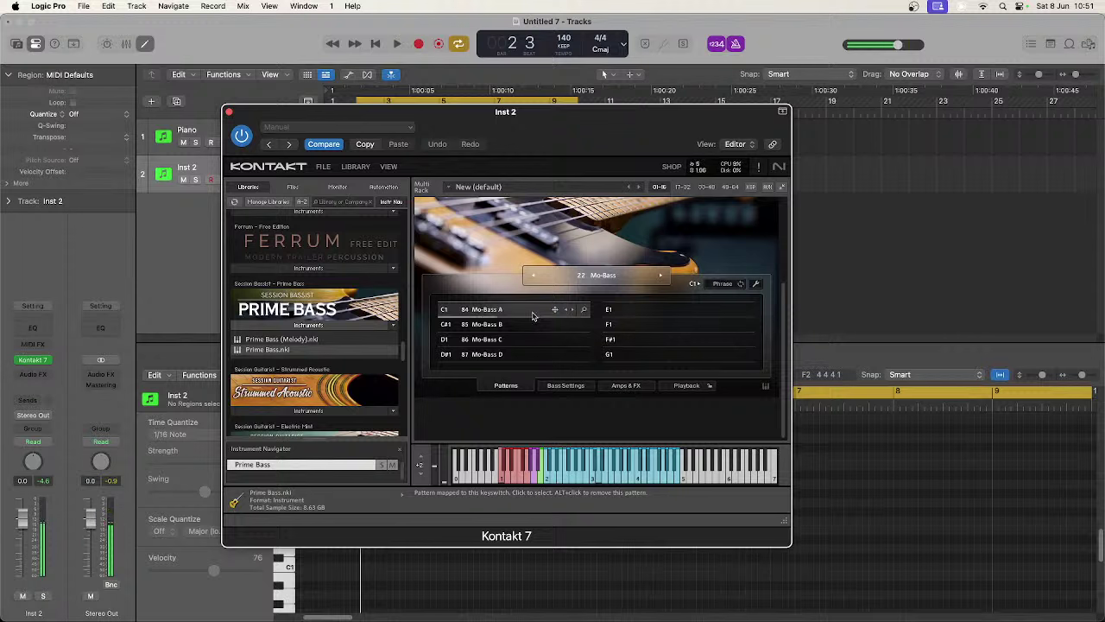
{"action": "left_click", "coordinate": [519, 328]}
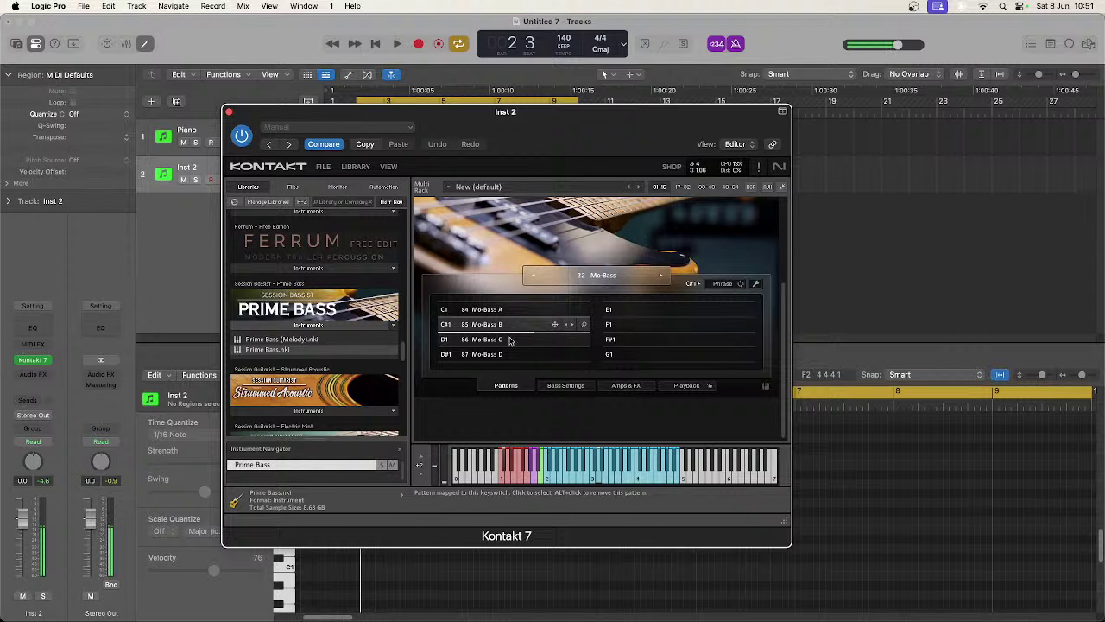
{"action": "left_click", "coordinate": [511, 340]}
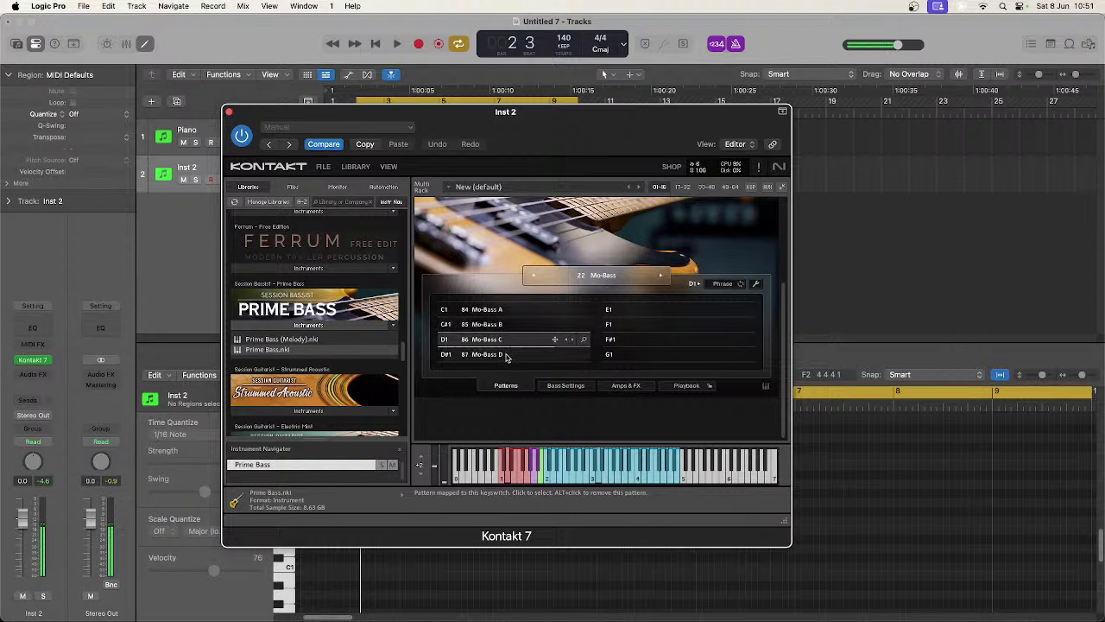
{"action": "left_click", "coordinate": [507, 355]}
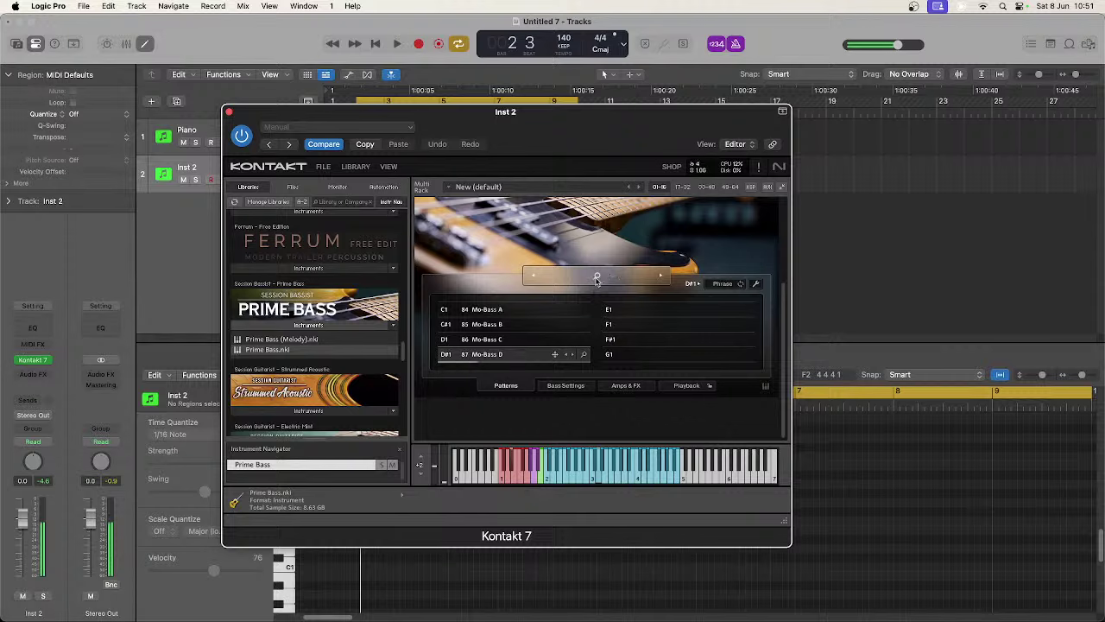
Step: Browse further down the song presets, load 52 California Bass and audition its A, B and C patterns
{"action": "left_click", "coordinate": [596, 276]}
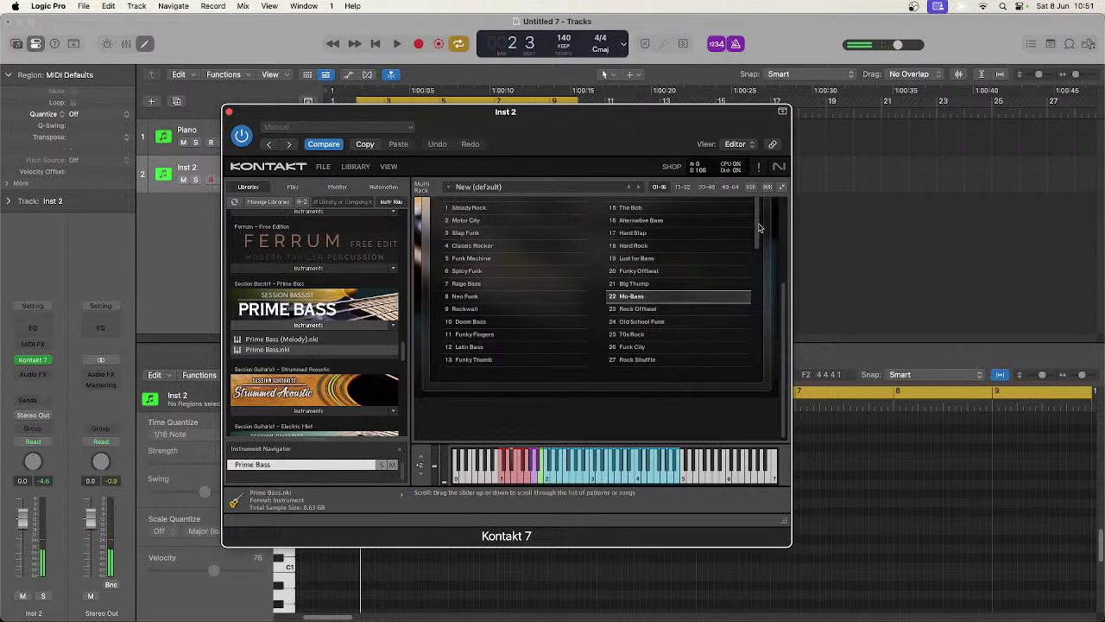
{"action": "scroll", "coordinate": [760, 251], "scroll_direction": "down", "scroll_amount": 3}
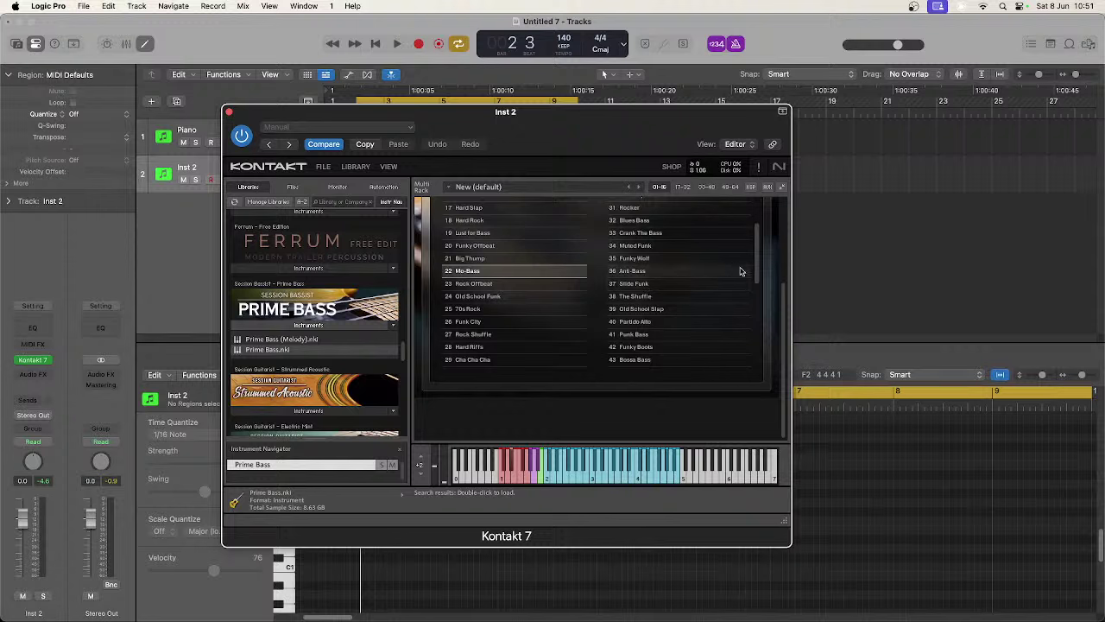
{"action": "scroll", "coordinate": [758, 275], "scroll_direction": "down", "scroll_amount": 3}
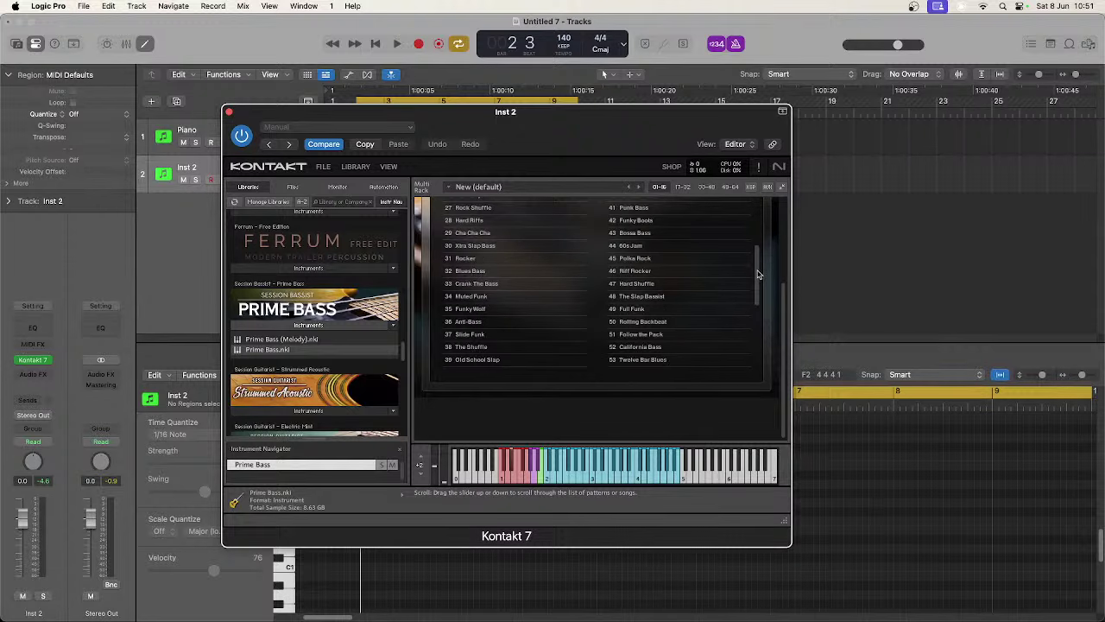
{"action": "left_click_drag", "start_coordinate": [758, 275], "coordinate": [759, 283]}
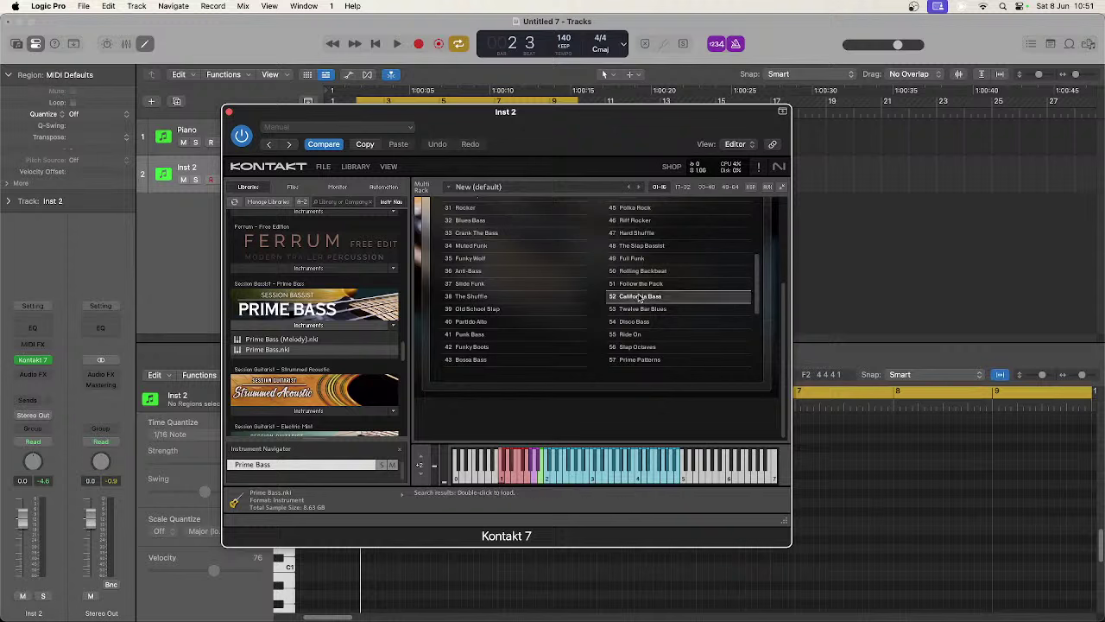
{"action": "left_click", "coordinate": [639, 296]}
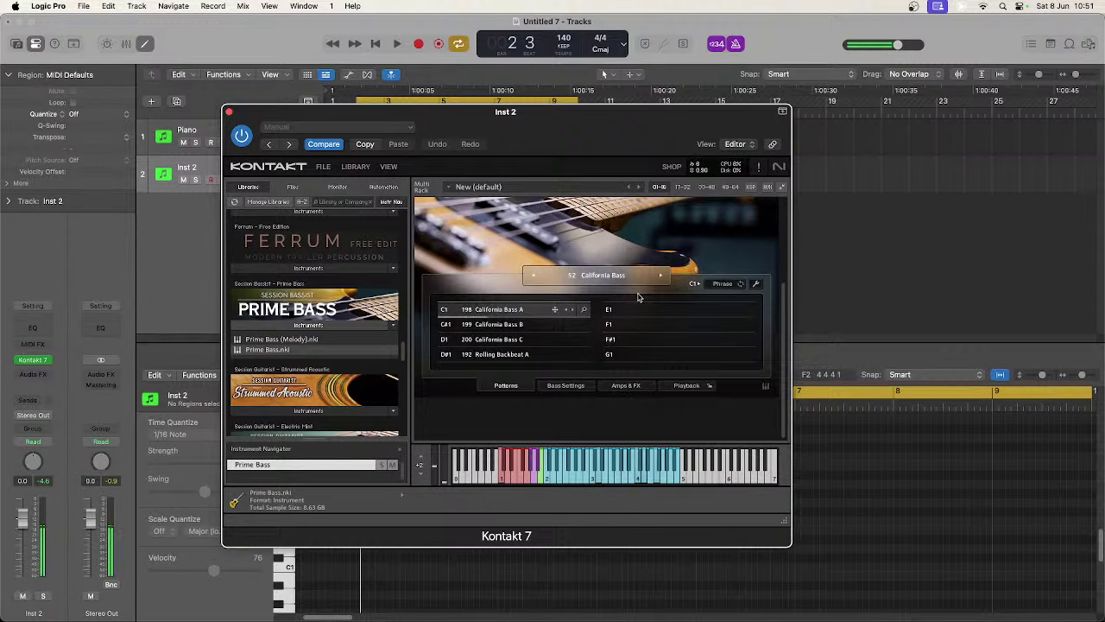
{"action": "left_click", "coordinate": [499, 324]}
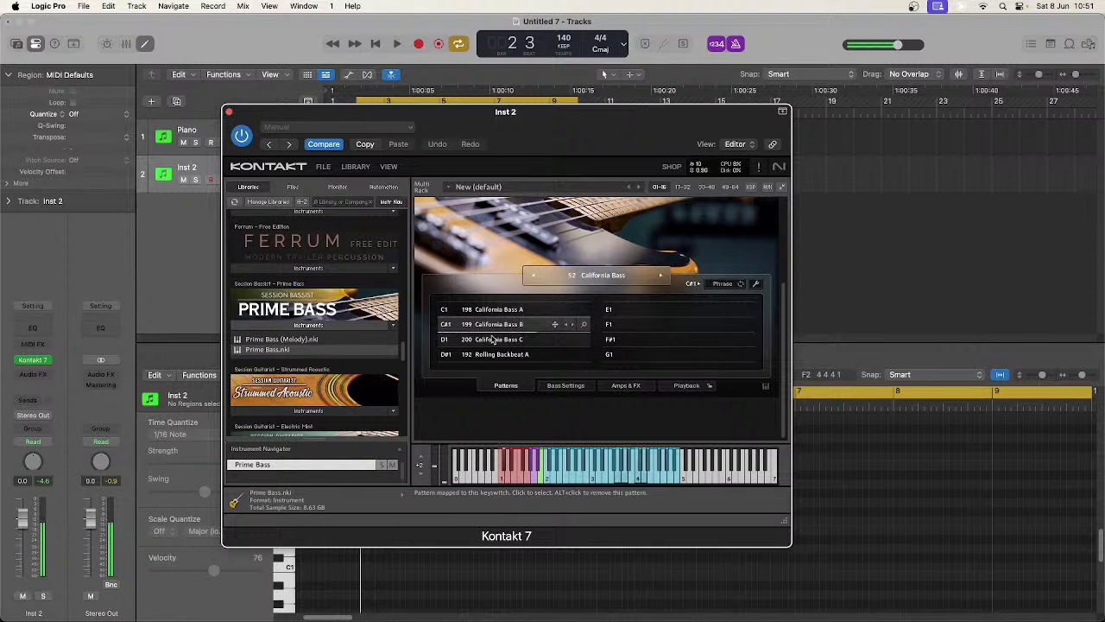
{"action": "left_click", "coordinate": [492, 339]}
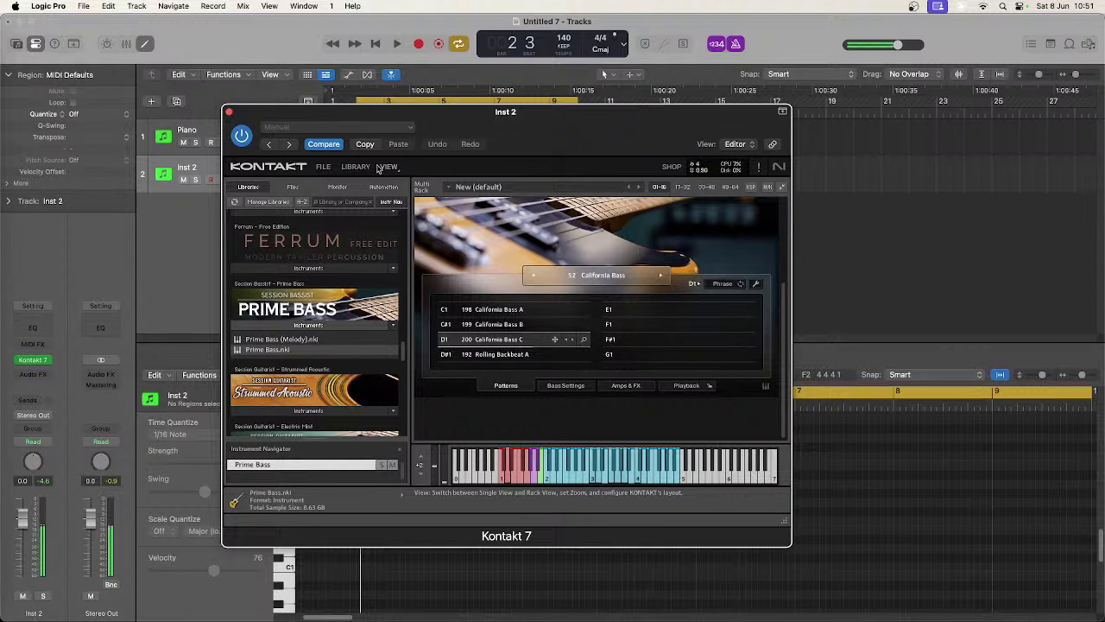
Step: Switch to the Rolling Backbeat A pattern while the piano loop plays, and open Prime Bass's bass settings
{"action": "key", "text": "space"}
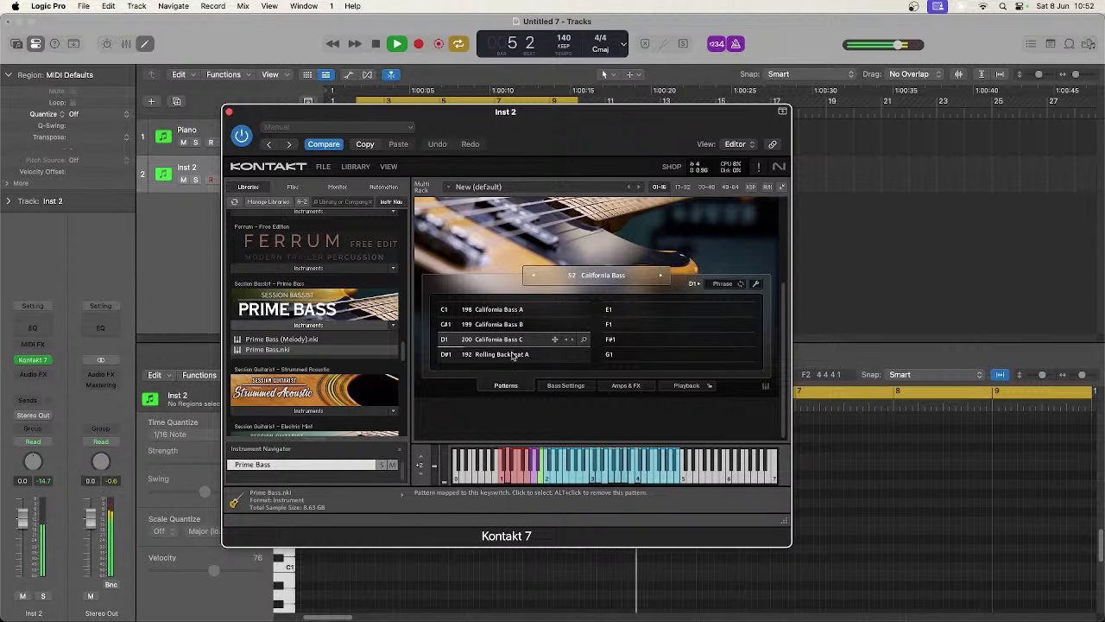
{"action": "left_click", "coordinate": [513, 355]}
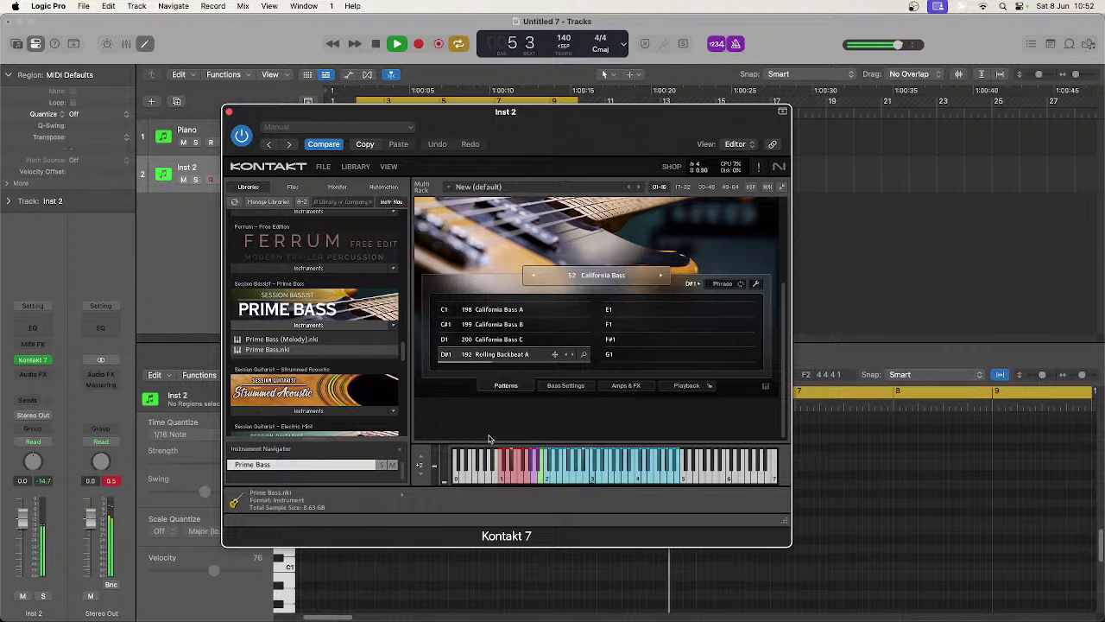
{"action": "left_click", "coordinate": [577, 388]}
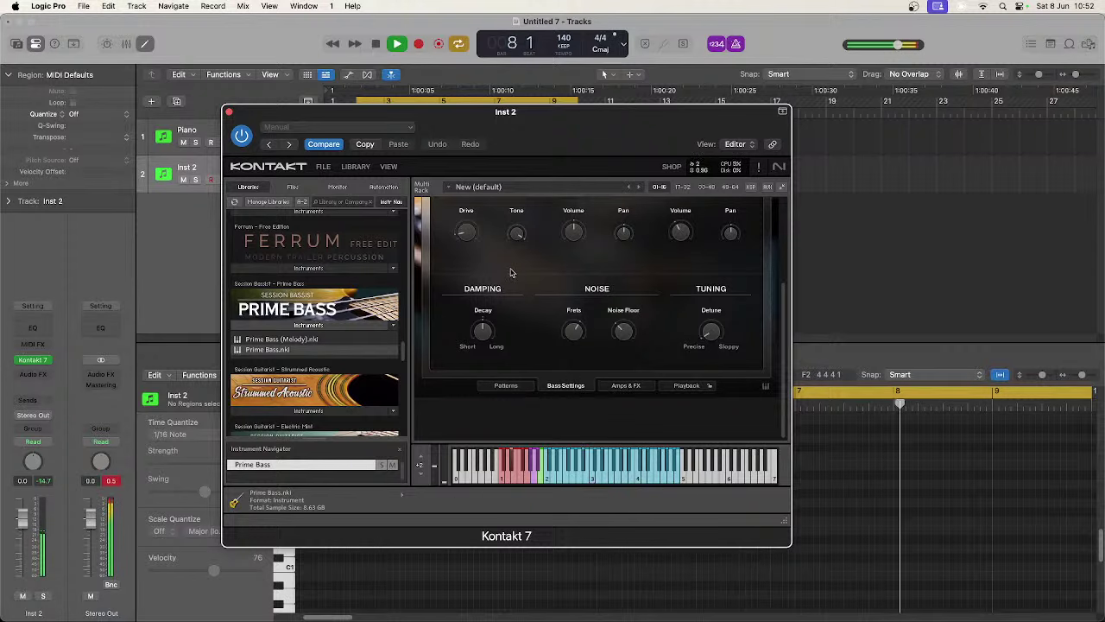
Step: Stop playback and record a three-note bass part on the Inst 2 track from bar 2 to bar 6
{"action": "left_click_drag", "start_coordinate": [246, 118], "coordinate": [260, 304]}
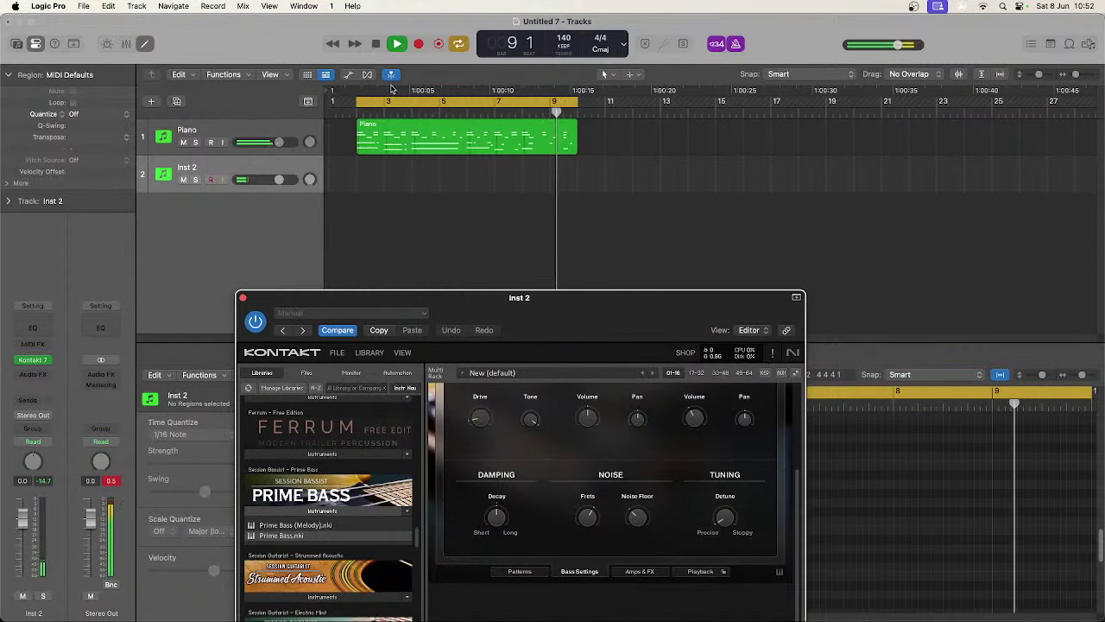
{"action": "left_click", "coordinate": [375, 43]}
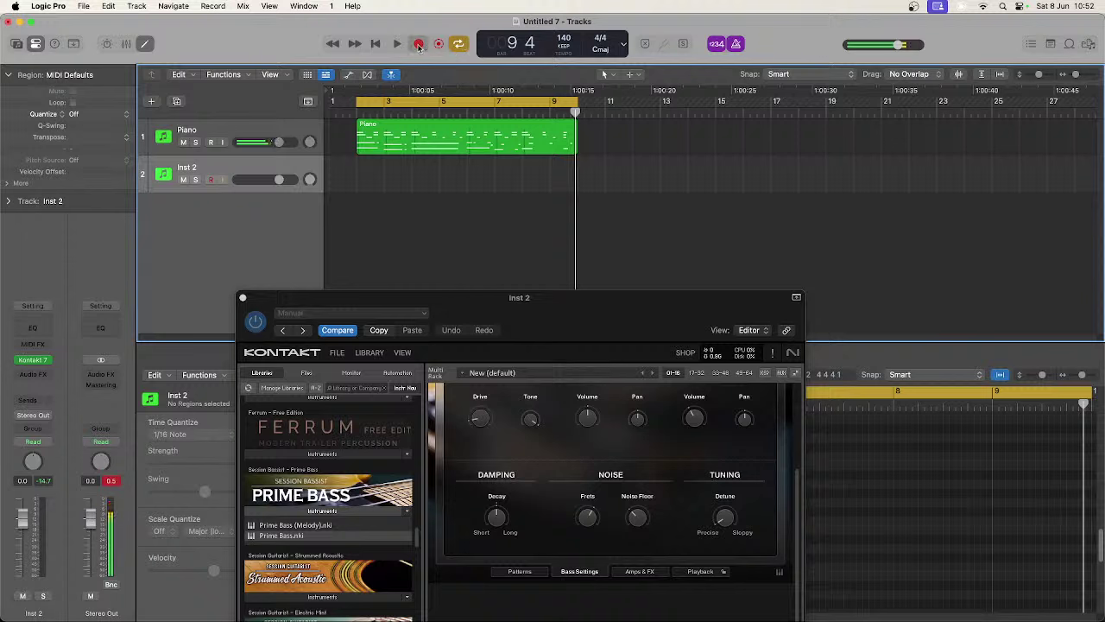
{"action": "left_click", "coordinate": [419, 44]}
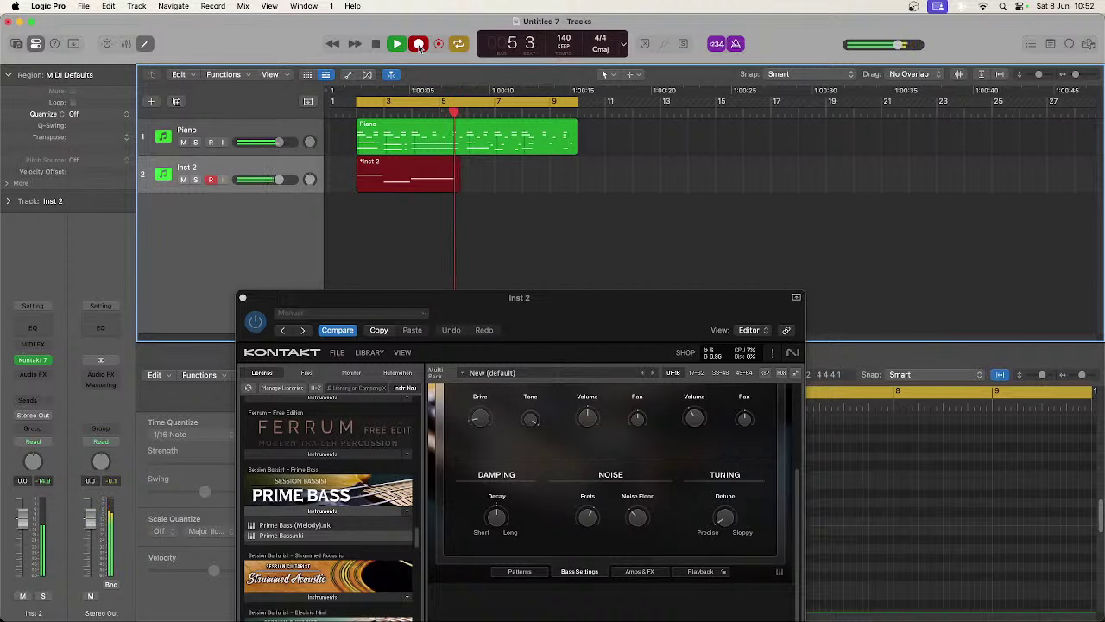
{"action": "left_click", "coordinate": [418, 45]}
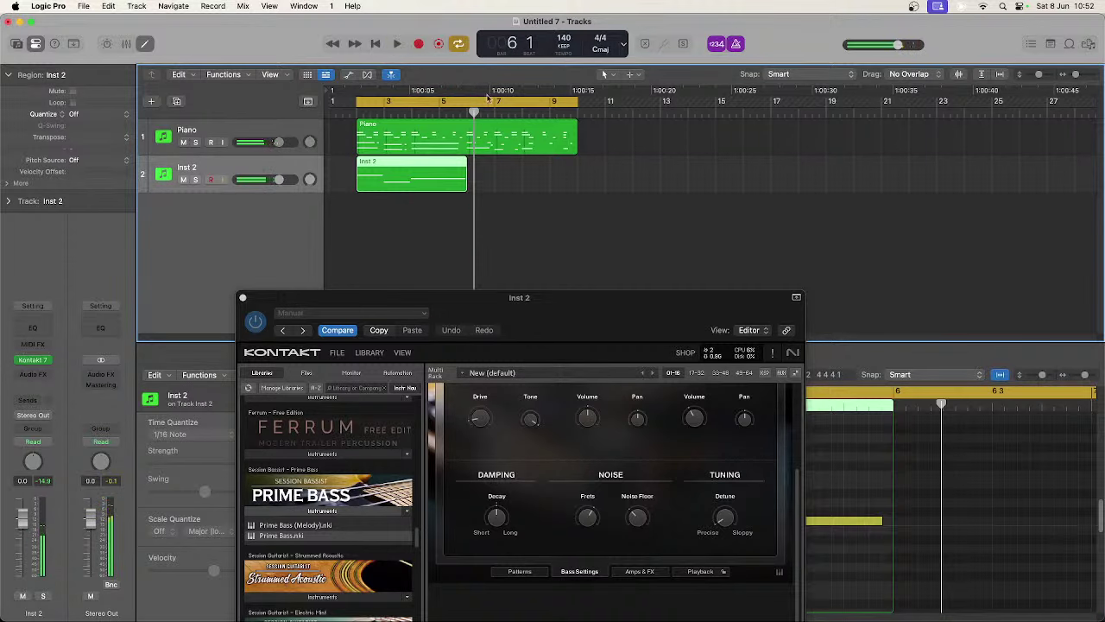
Step: Quantize all recorded bass notes to 1/16 notes and play them back with the cycle range shortened to bars 2 to 6
{"action": "left_click_drag", "start_coordinate": [384, 304], "coordinate": [948, 102]}
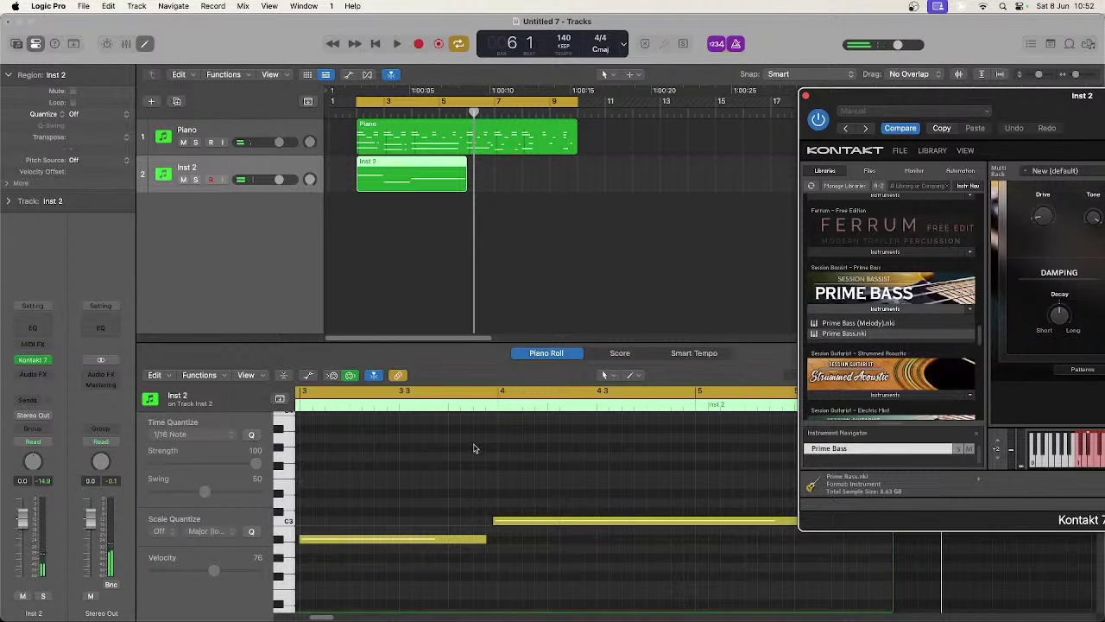
{"action": "key", "text": "super+a"}
{"action": "scroll", "coordinate": [474, 471], "scroll_direction": "left", "scroll_amount": 3}
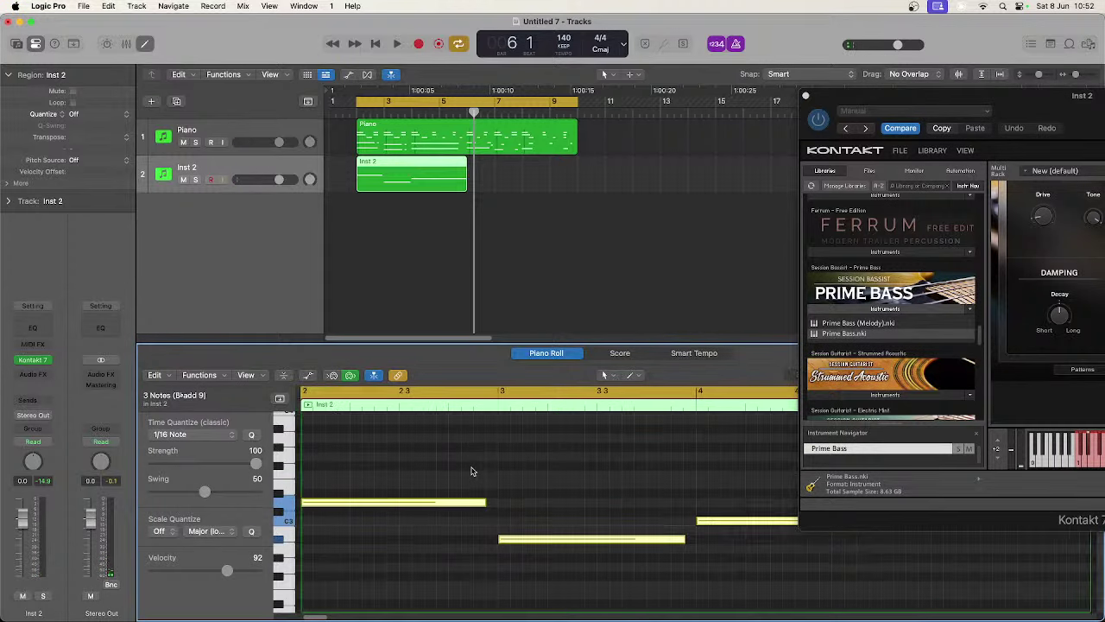
{"action": "key", "text": "space"}
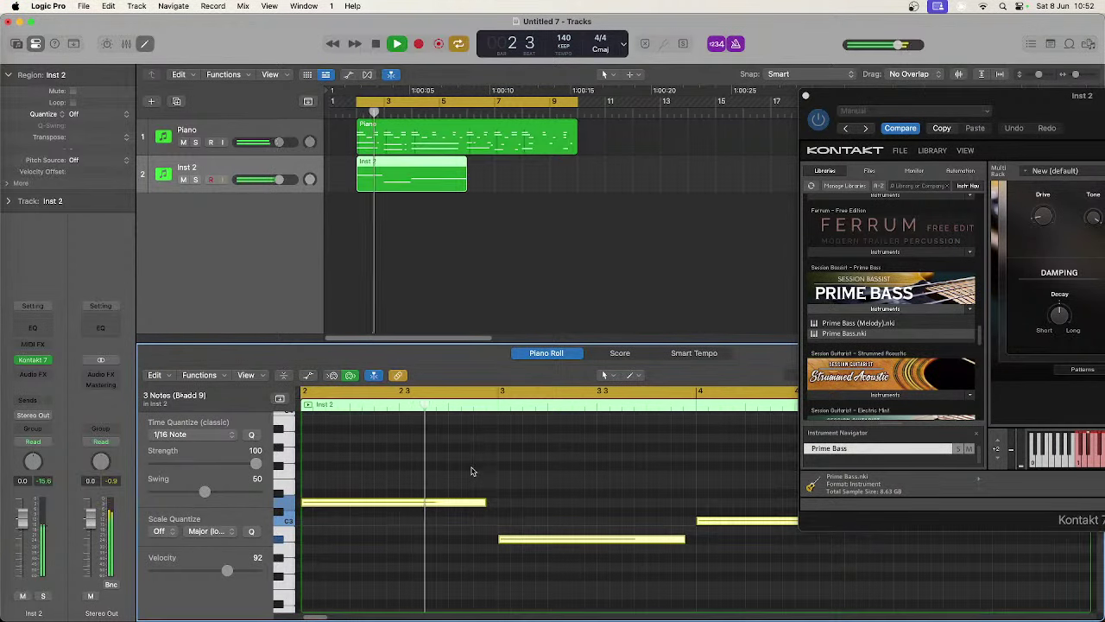
{"action": "left_click_drag", "start_coordinate": [851, 91], "coordinate": [474, 113]}
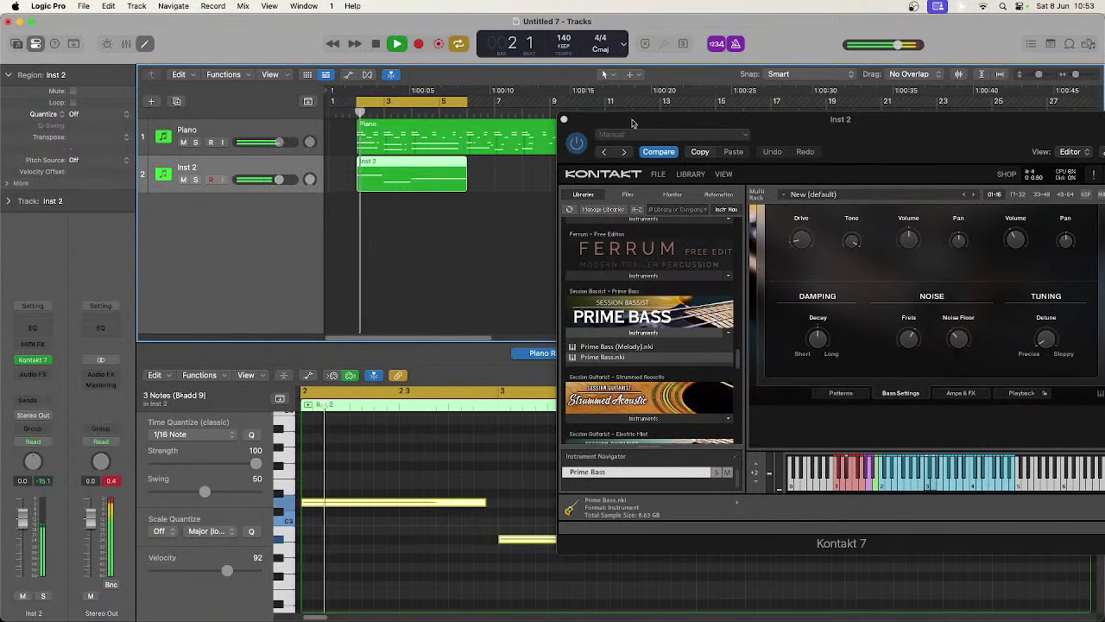
Step: Set Prime Bass's damping decay to 112 %, lower the fret noise slightly and adjust the noise floor
{"action": "left_click_drag", "start_coordinate": [633, 123], "coordinate": [435, 99]}
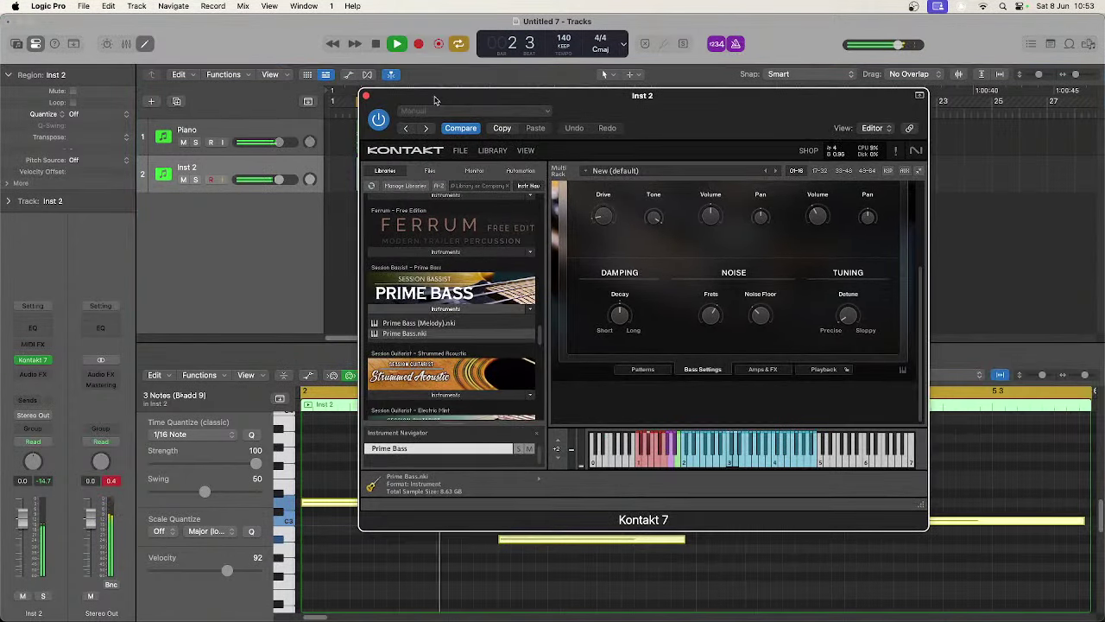
{"action": "left_click", "coordinate": [627, 317]}
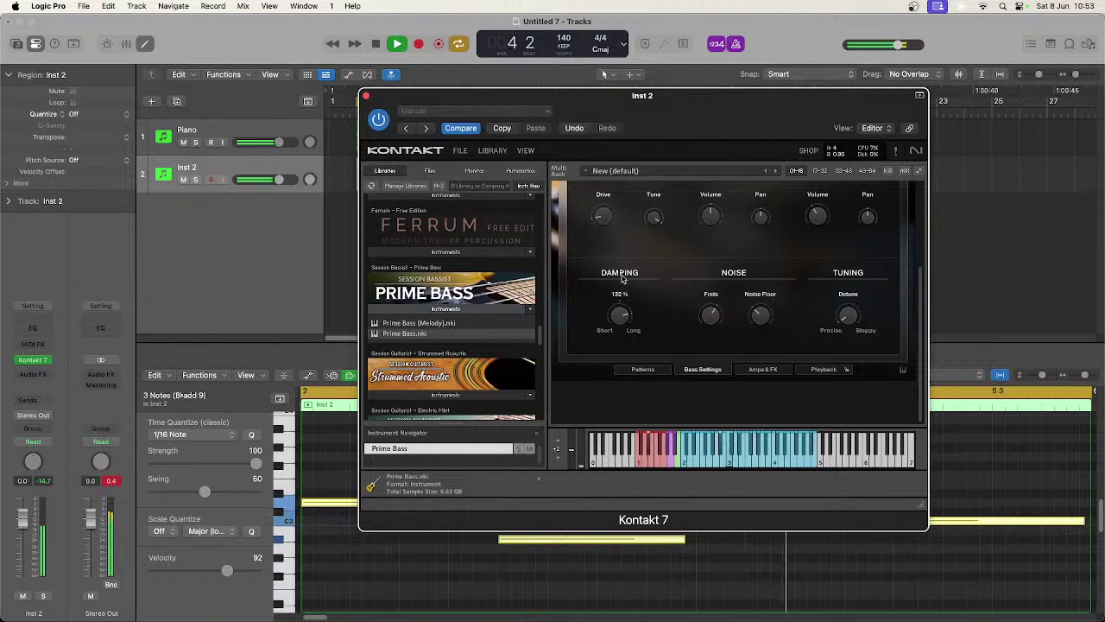
{"action": "mouse_move", "coordinate": [623, 306]}
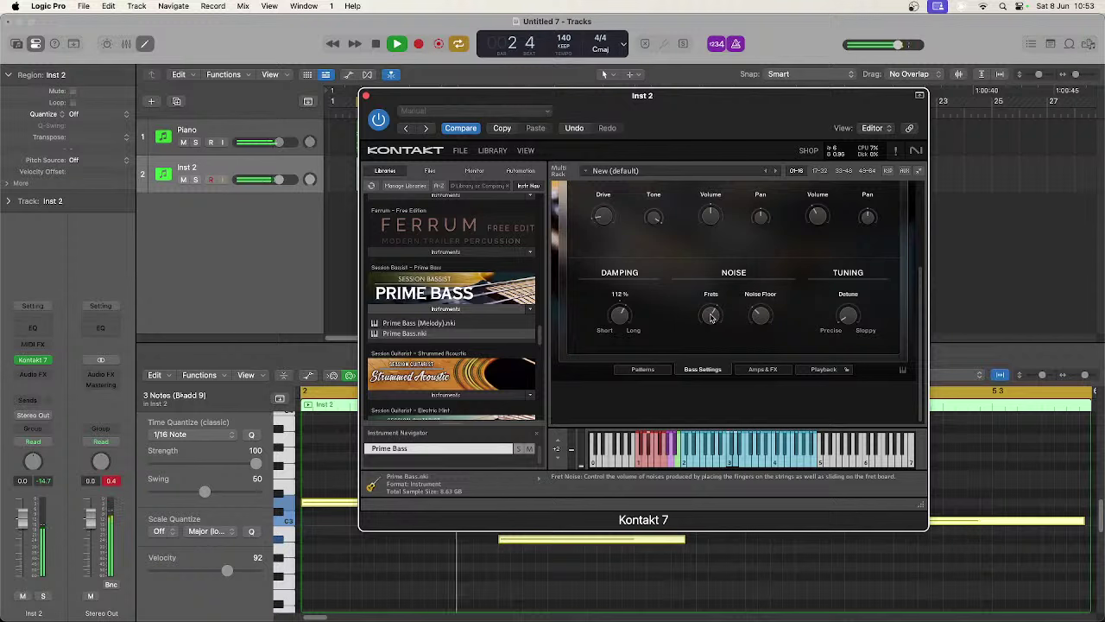
{"action": "mouse_move", "coordinate": [717, 346]}
{"action": "left_click_drag", "start_coordinate": [717, 346], "coordinate": [725, 376]}
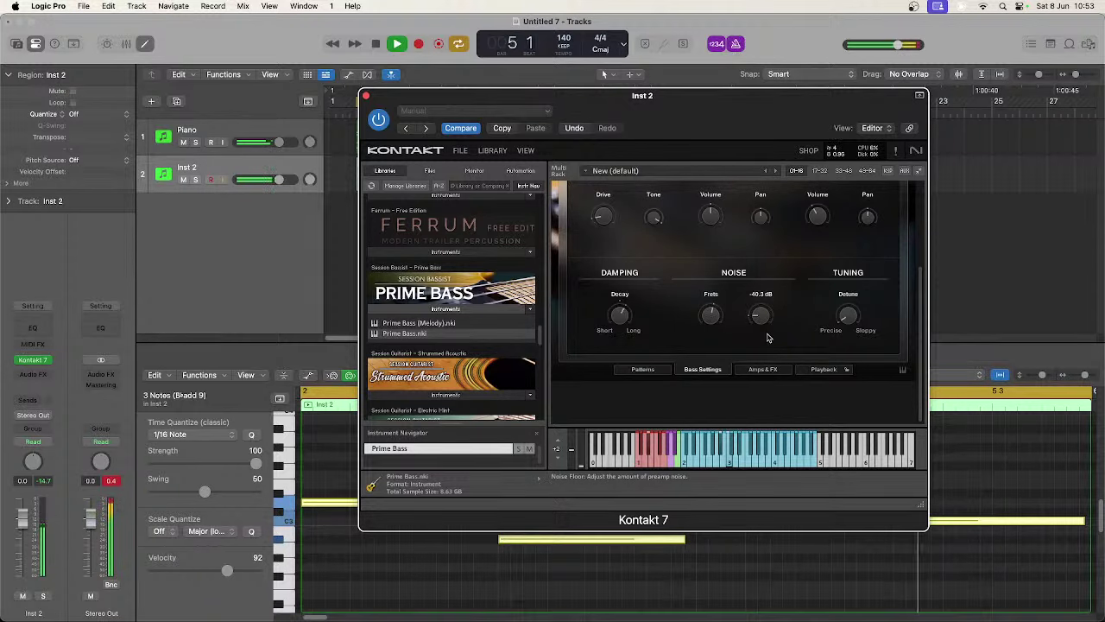
{"action": "left_click_drag", "start_coordinate": [768, 337], "coordinate": [763, 321]}
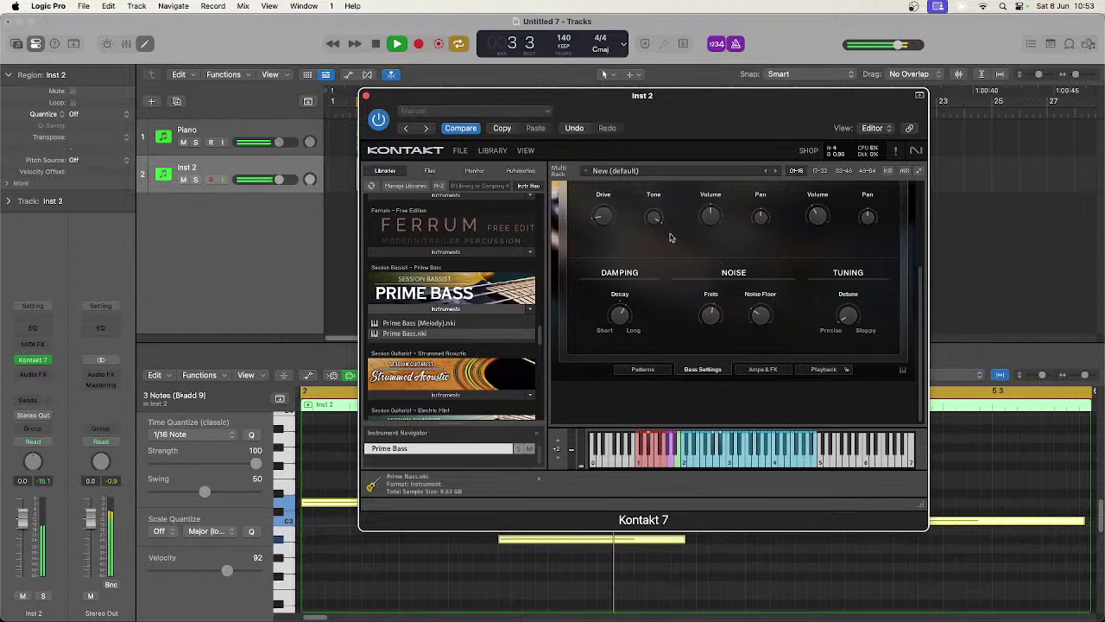
Step: Raise the bass's Drive and set its Tone to 98 % while listening to the loop
{"action": "left_click_drag", "start_coordinate": [654, 216], "coordinate": [687, 305]}
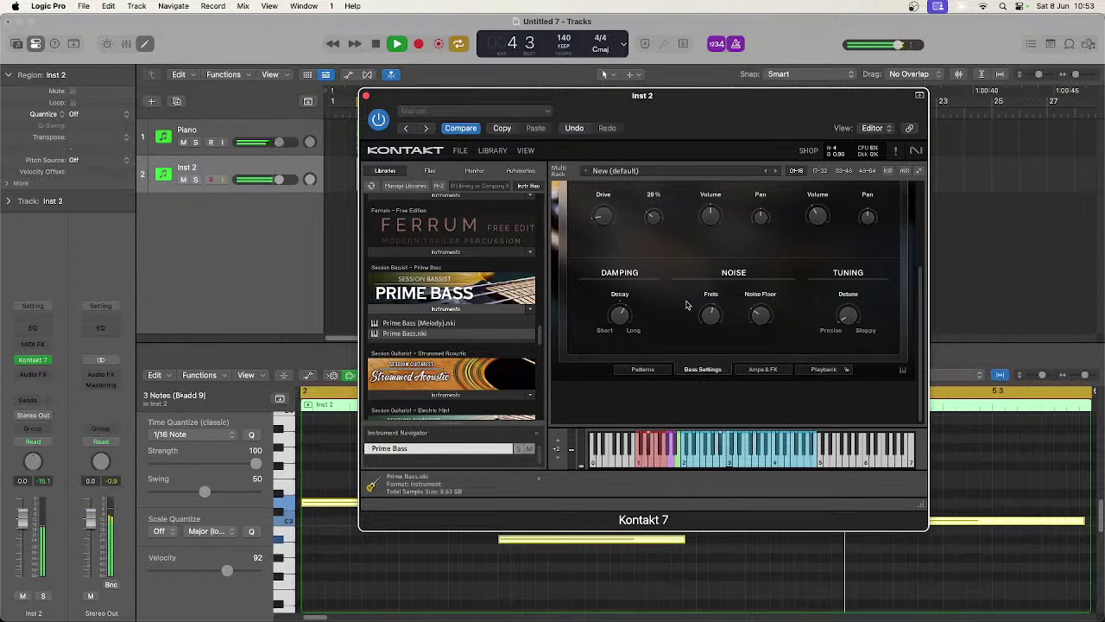
{"action": "left_click_drag", "start_coordinate": [696, 346], "coordinate": [649, 198]}
{"action": "key", "text": "space"}
{"action": "key", "text": "space"}
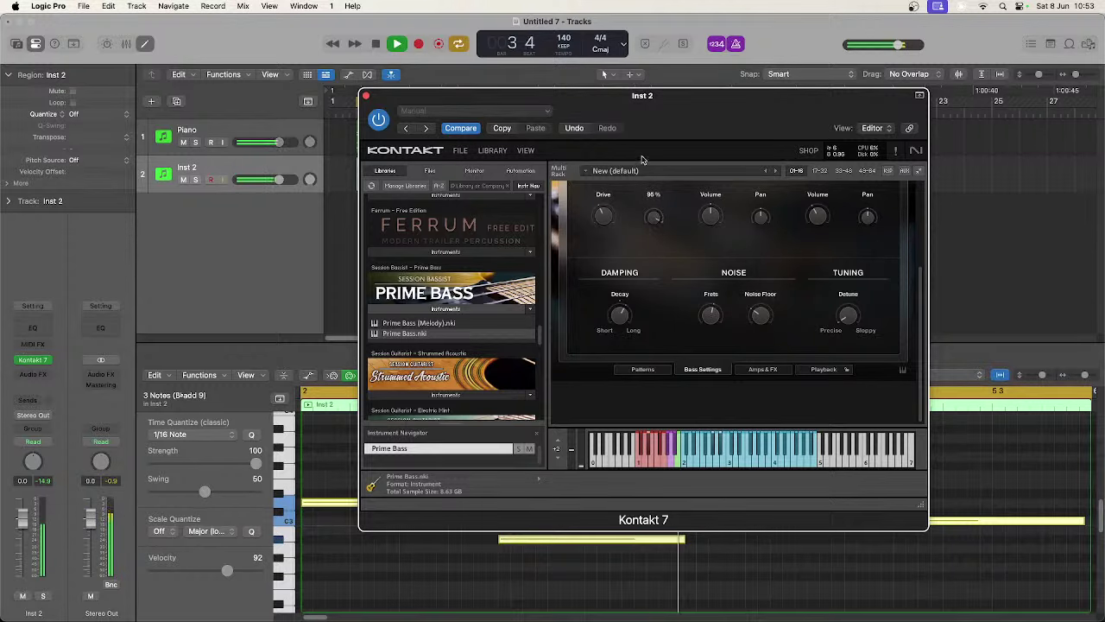
Step: Lower the bass's Drive and set its Tone to 30 %, finishing by stopping playback and closing the instrument window
{"action": "left_click_drag", "start_coordinate": [641, 160], "coordinate": [617, 254]}
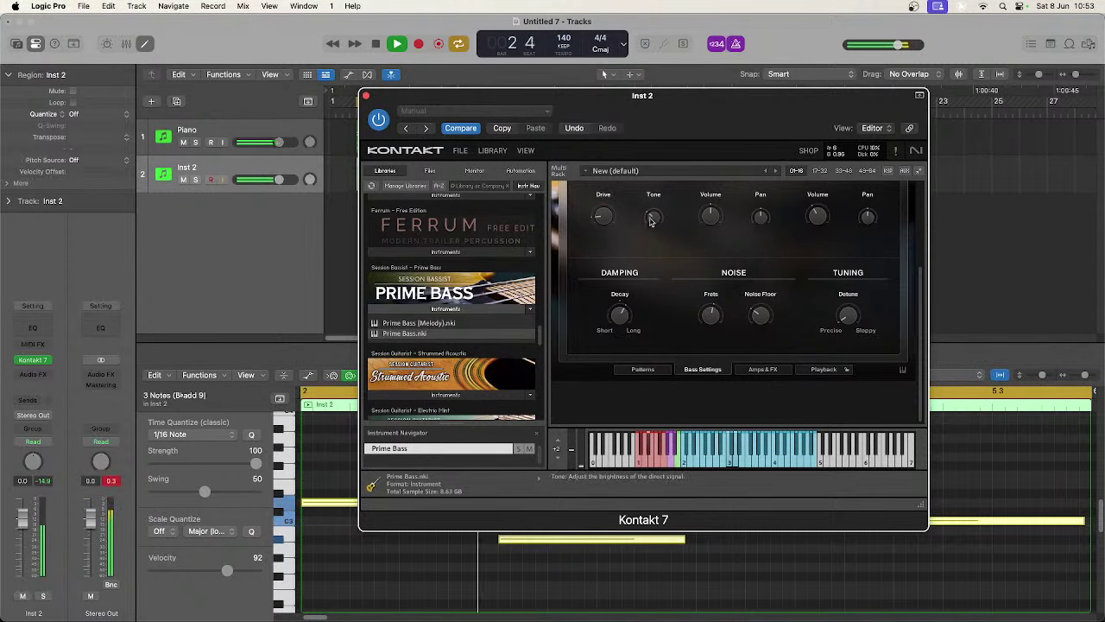
{"action": "mouse_move", "coordinate": [652, 221]}
{"action": "left_mouse_down"}
{"action": "mouse_move", "coordinate": [653, 187]}
{"action": "mouse_move", "coordinate": [667, 224]}
{"action": "left_mouse_up"}
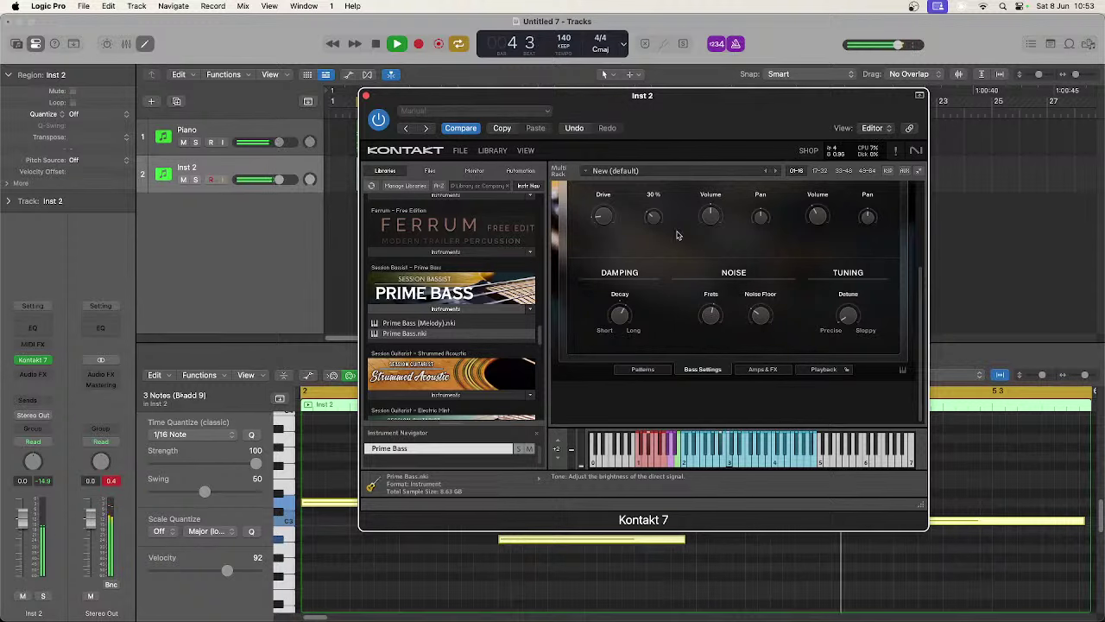
{"action": "left_click", "coordinate": [764, 370]}
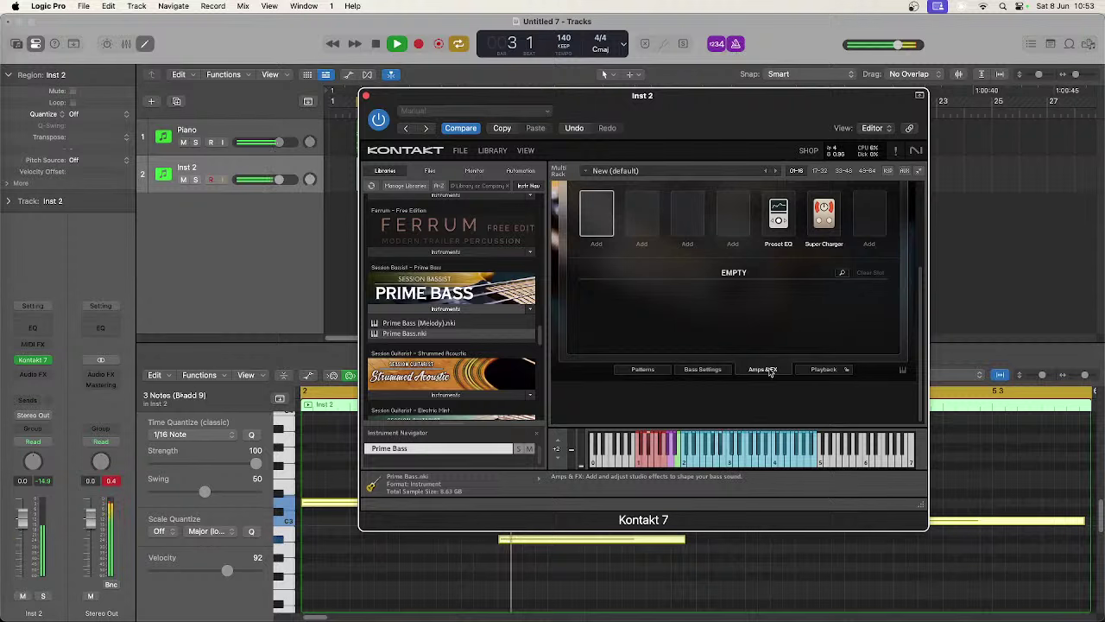
{"action": "left_click", "coordinate": [823, 370]}
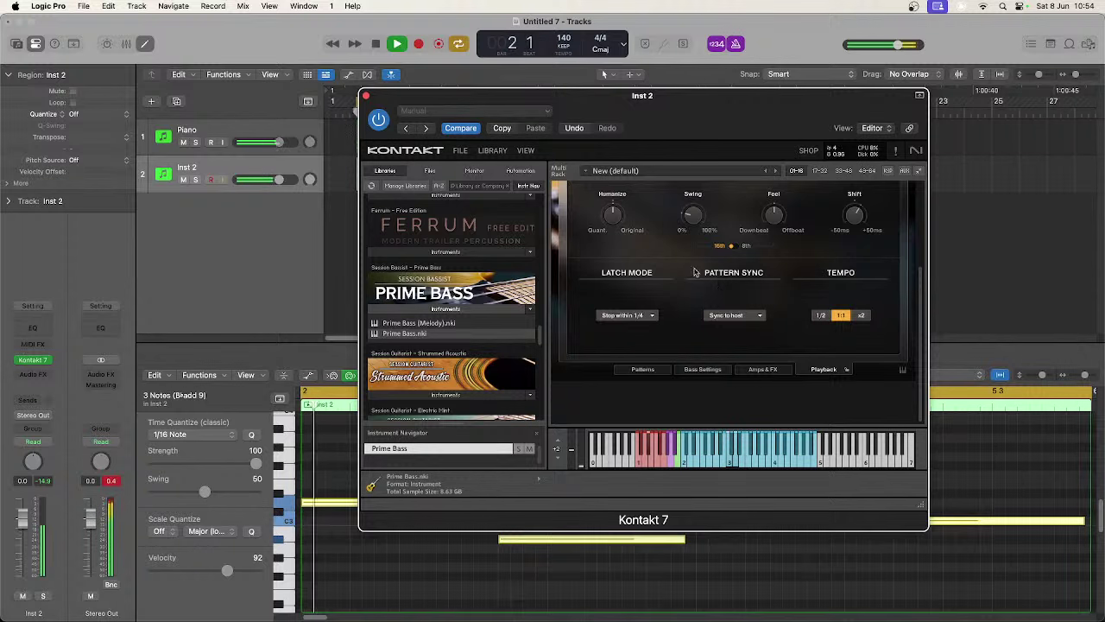
{"action": "scroll", "coordinate": [680, 252], "scroll_direction": "up", "scroll_amount": 1}
{"action": "scroll", "coordinate": [680, 252], "scroll_direction": "up", "scroll_amount": 5}
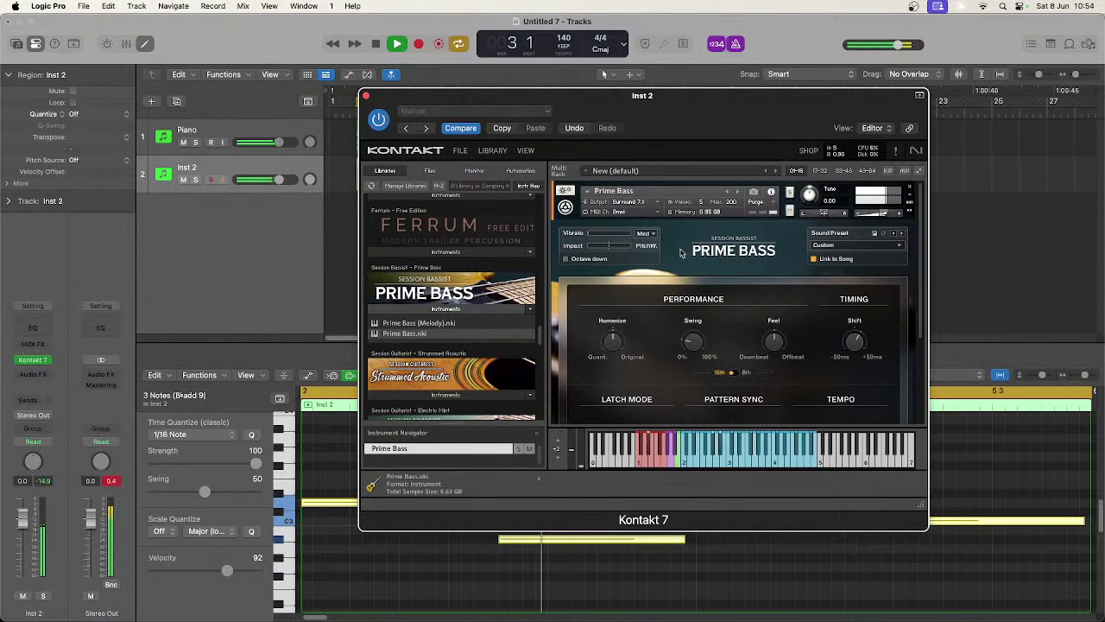
{"action": "key", "text": "space"}
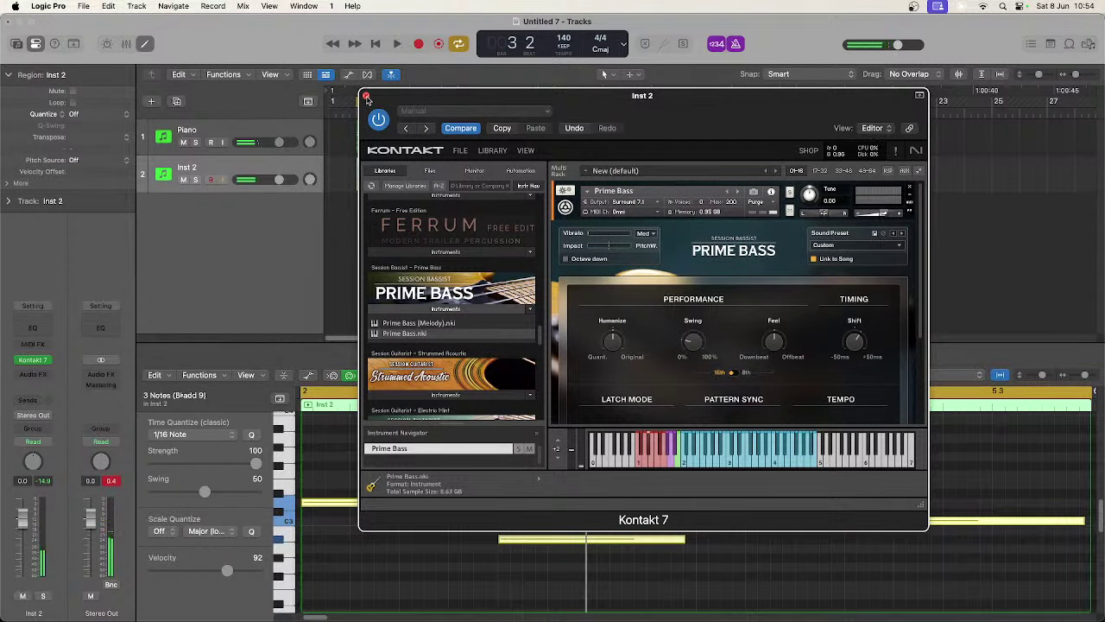
{"action": "left_click", "coordinate": [366, 95]}
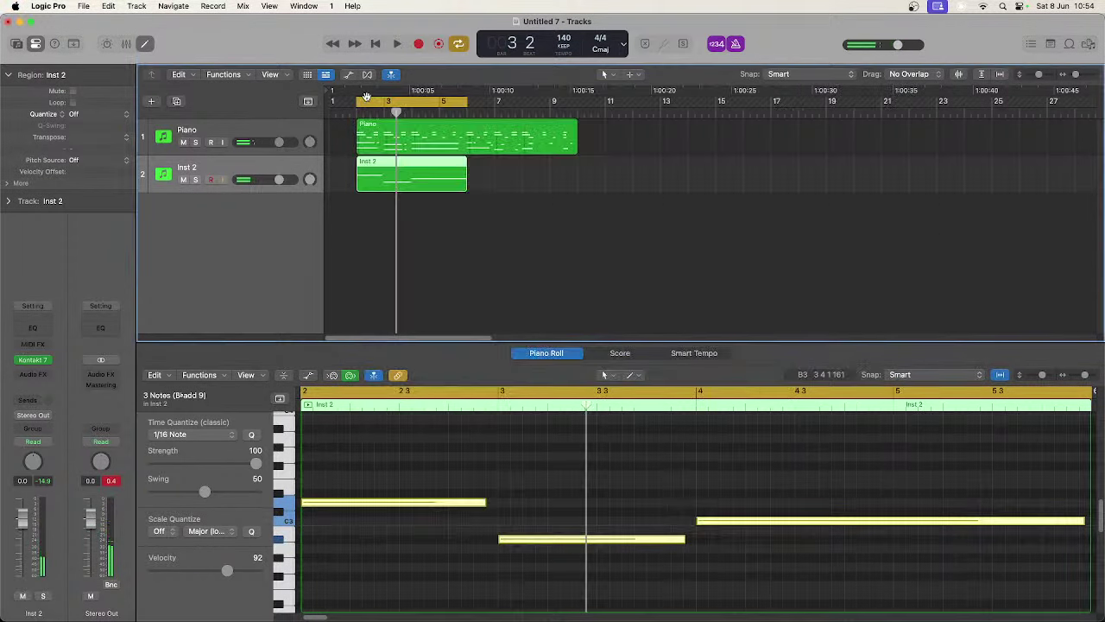
Step: Add a Channel EQ to the bass track and set its high-cut filter to about 2280 Hz while listening to the loop
{"action": "left_click", "coordinate": [35, 330]}
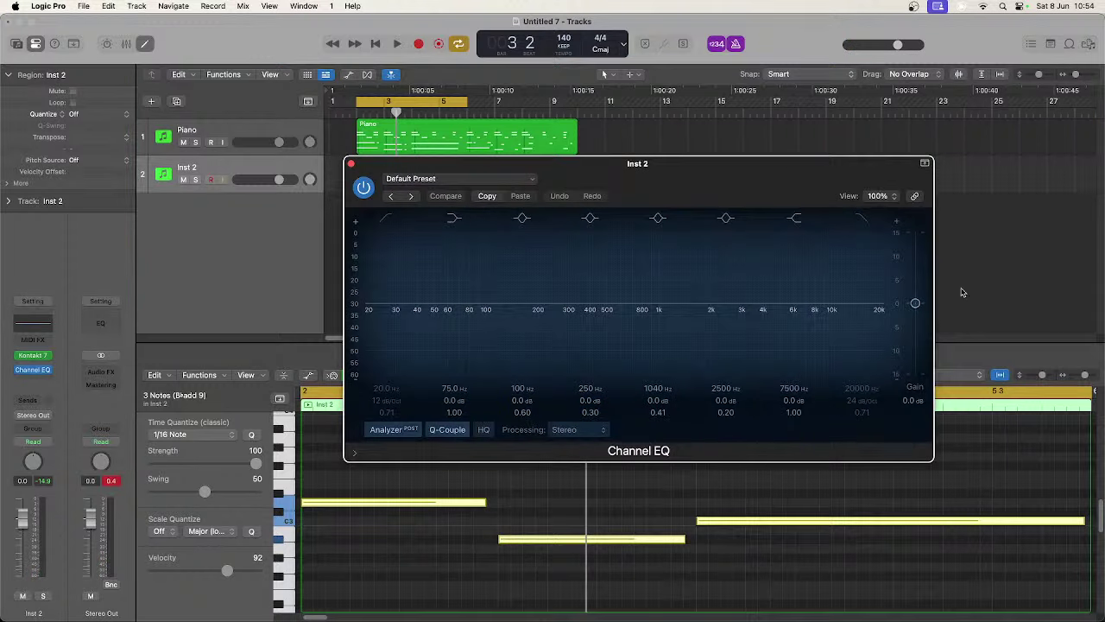
{"action": "left_click", "coordinate": [870, 220]}
{"action": "key", "text": "space"}
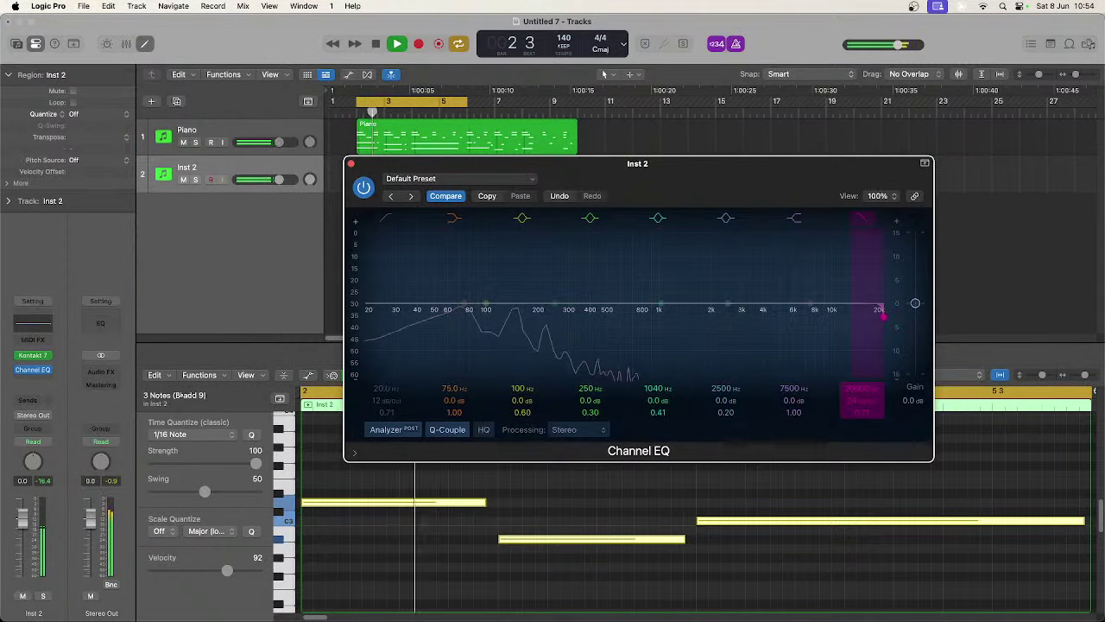
{"action": "left_click_drag", "start_coordinate": [878, 311], "coordinate": [638, 316]}
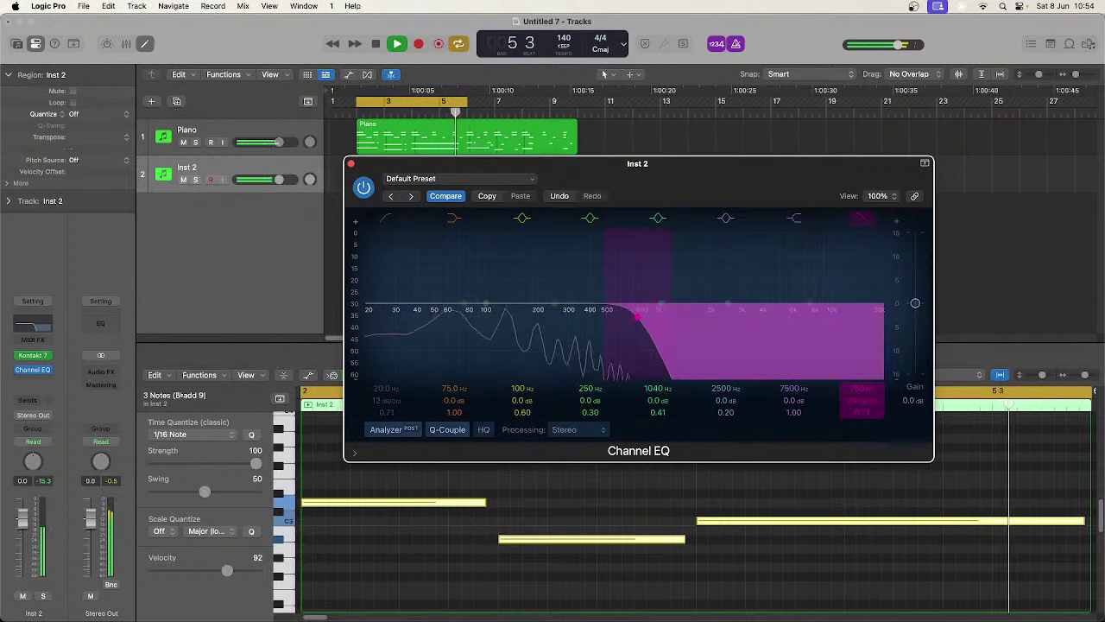
{"action": "left_click_drag", "start_coordinate": [638, 316], "coordinate": [722, 316]}
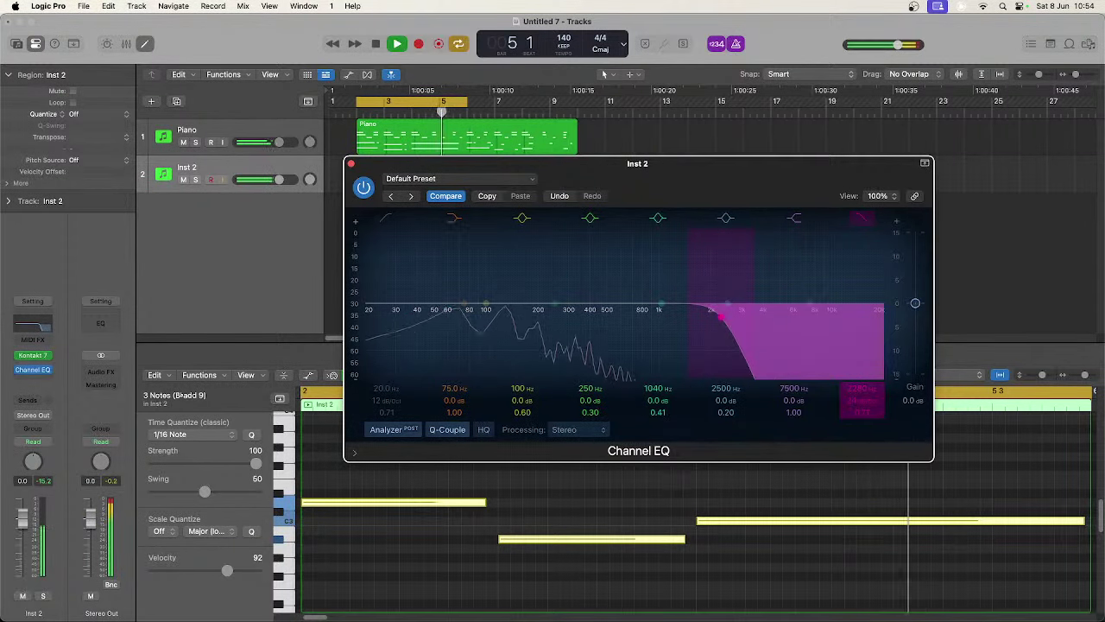
{"action": "key", "text": "space"}
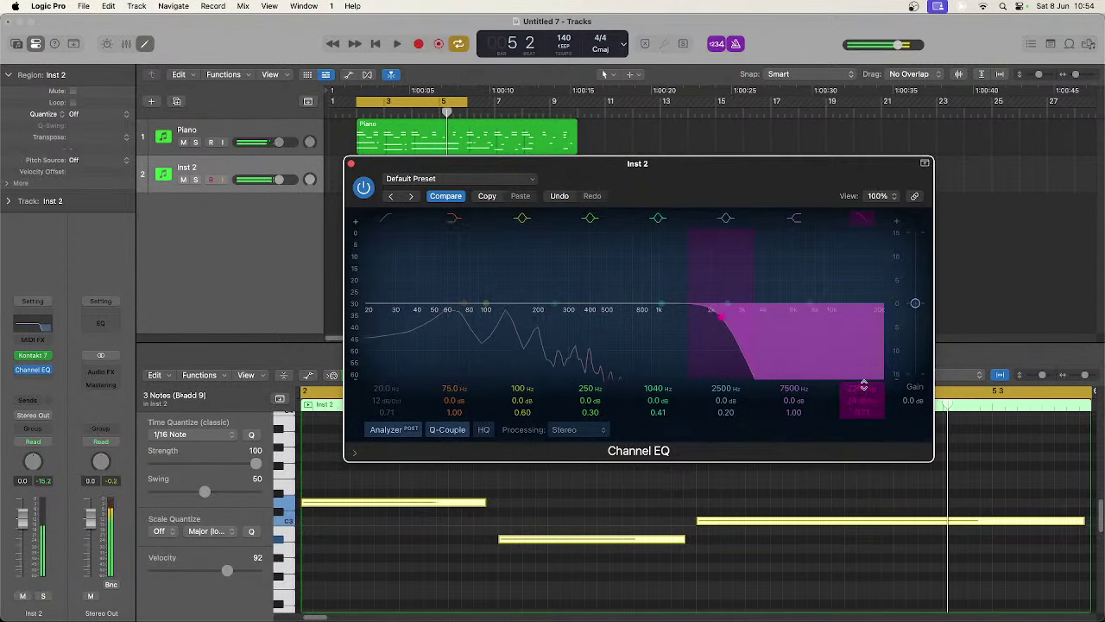
{"action": "left_click", "coordinate": [351, 164]}
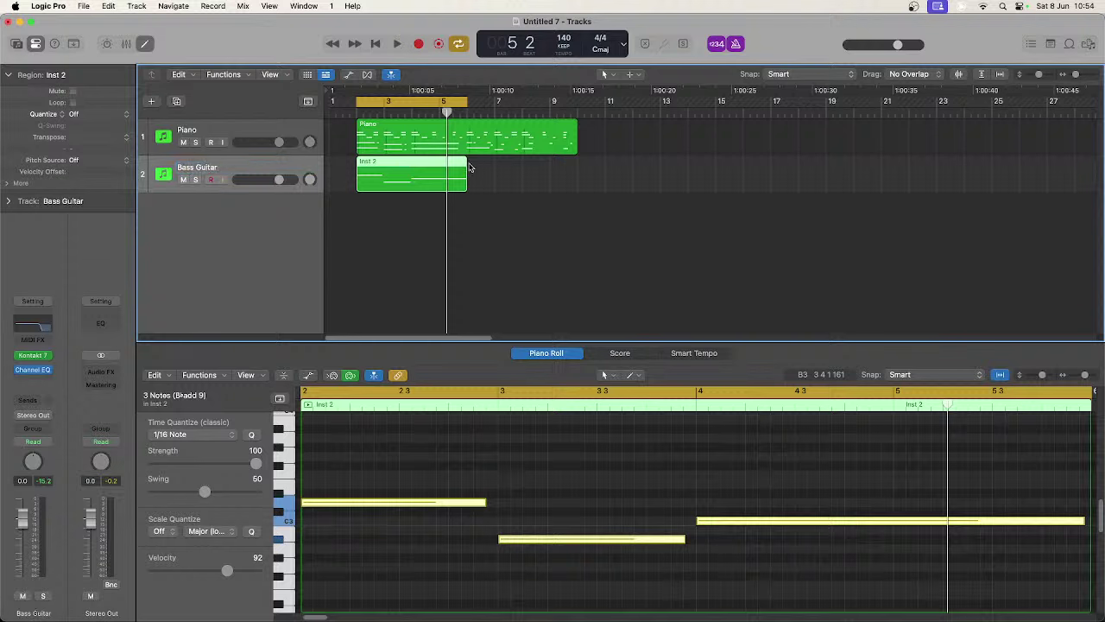
Step: Copy the bass region to bar 6 and extend the cycle range to bar 10 for playback
{"action": "left_click_drag", "start_coordinate": [444, 164], "coordinate": [532, 176]}
{"action": "left_click_drag", "start_coordinate": [467, 102], "coordinate": [578, 104]}
{"action": "key", "text": "space"}
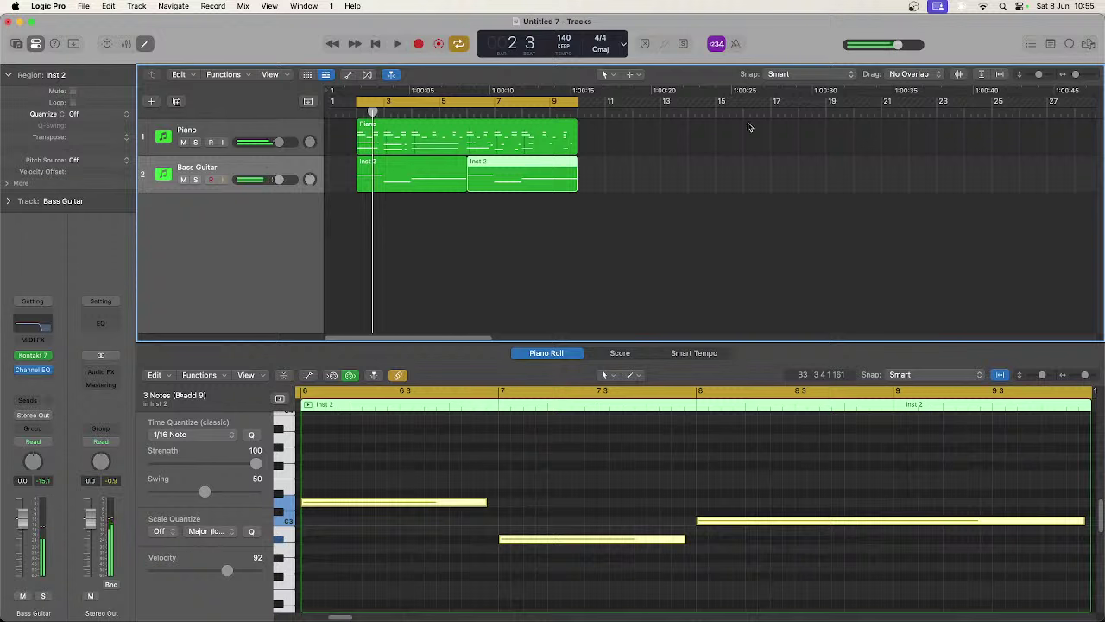
Step: Create a Session Player drummer track in the Pop Songwriter style below the Bass Guitar track
{"action": "left_click", "coordinate": [259, 169]}
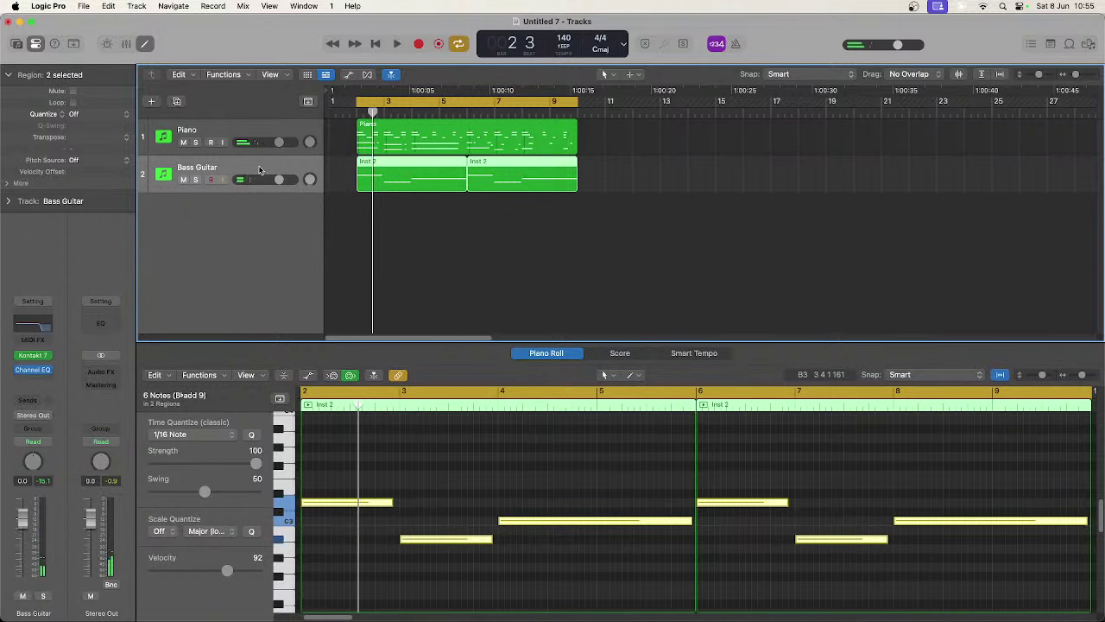
{"action": "left_click", "coordinate": [156, 105]}
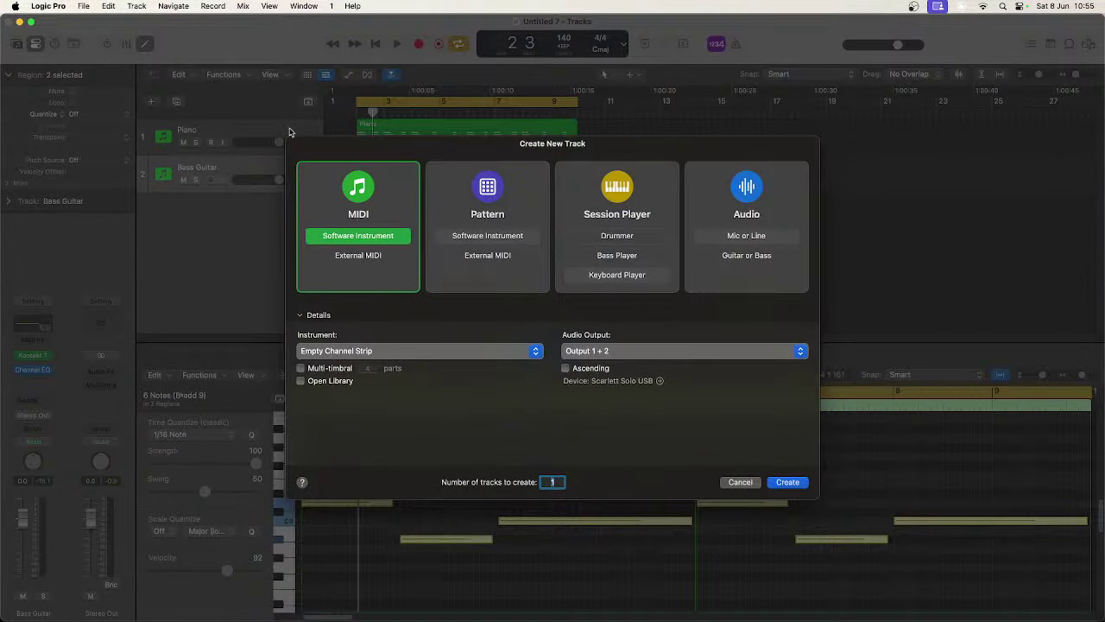
{"action": "left_click", "coordinate": [626, 242]}
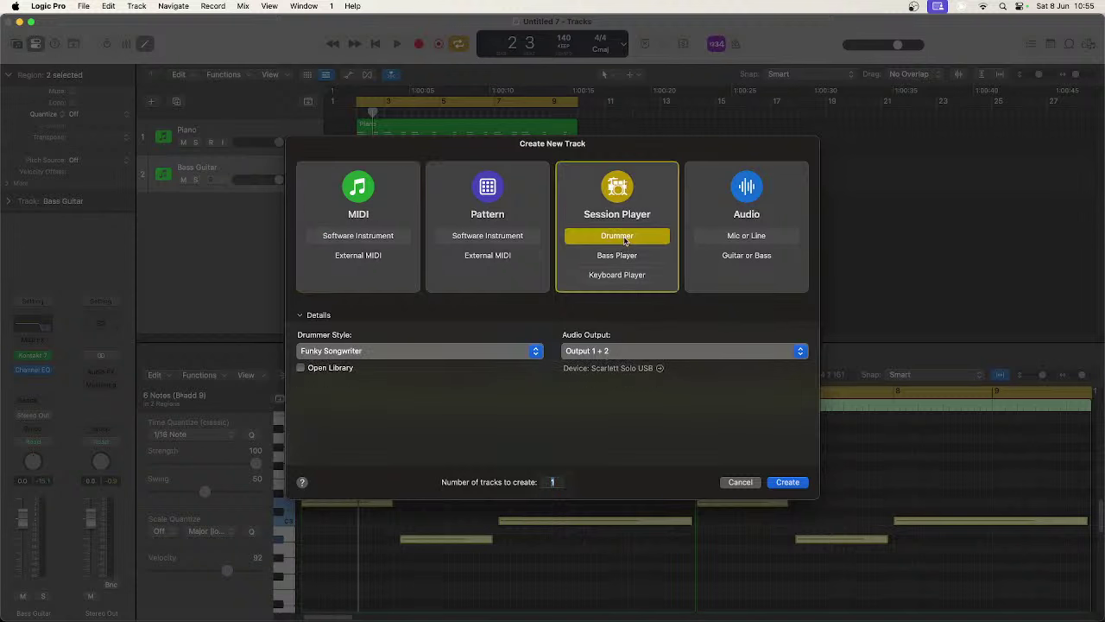
{"action": "left_click", "coordinate": [467, 354]}
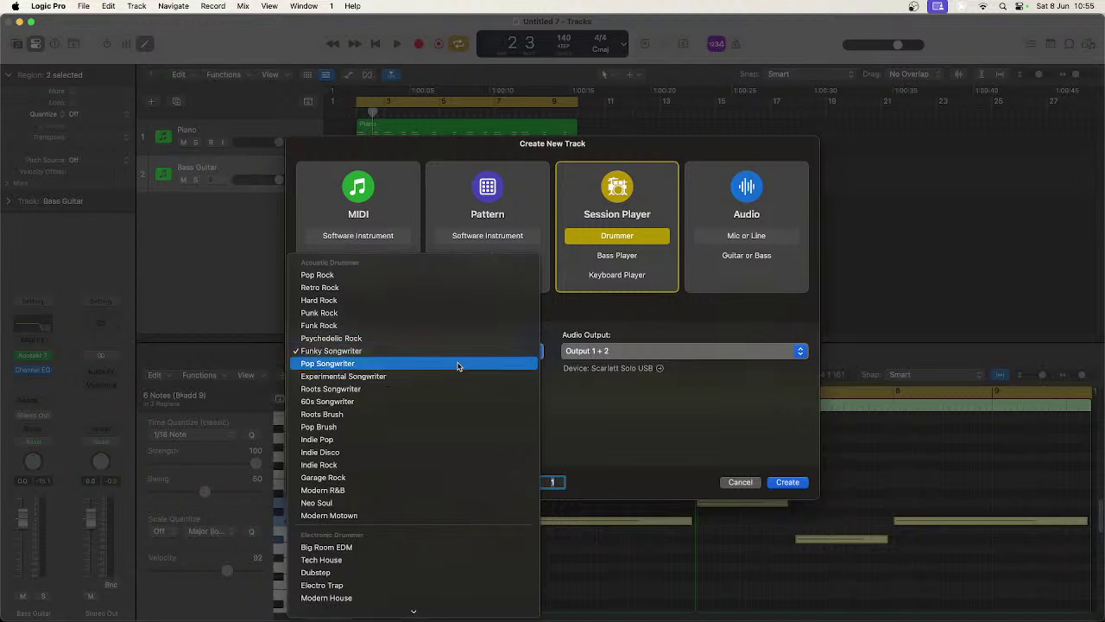
{"action": "left_click", "coordinate": [457, 364]}
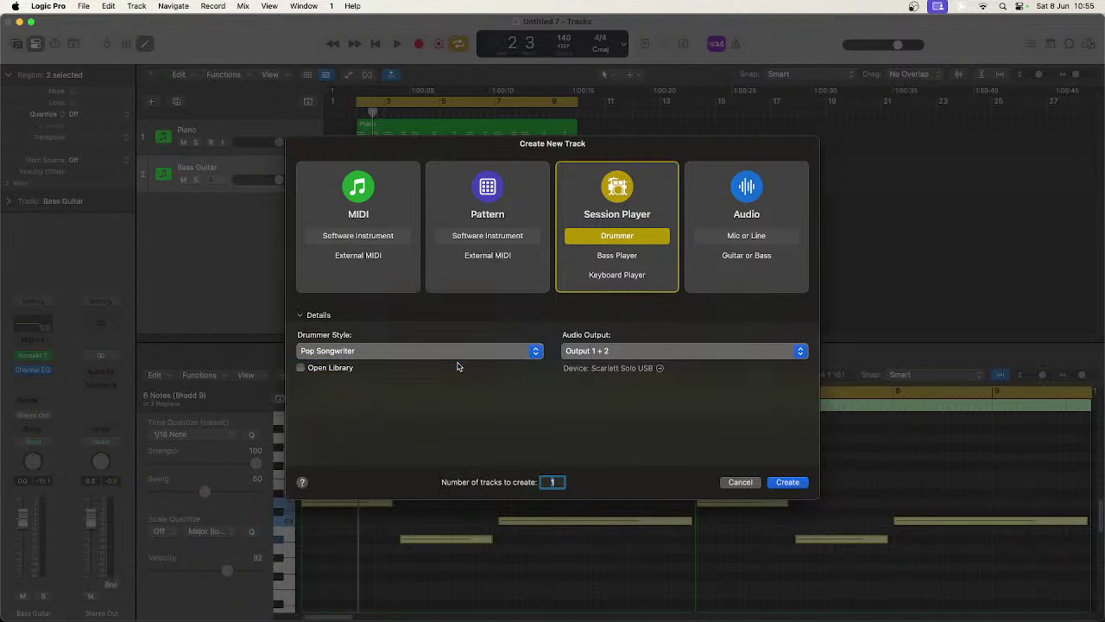
{"action": "left_click", "coordinate": [787, 482]}
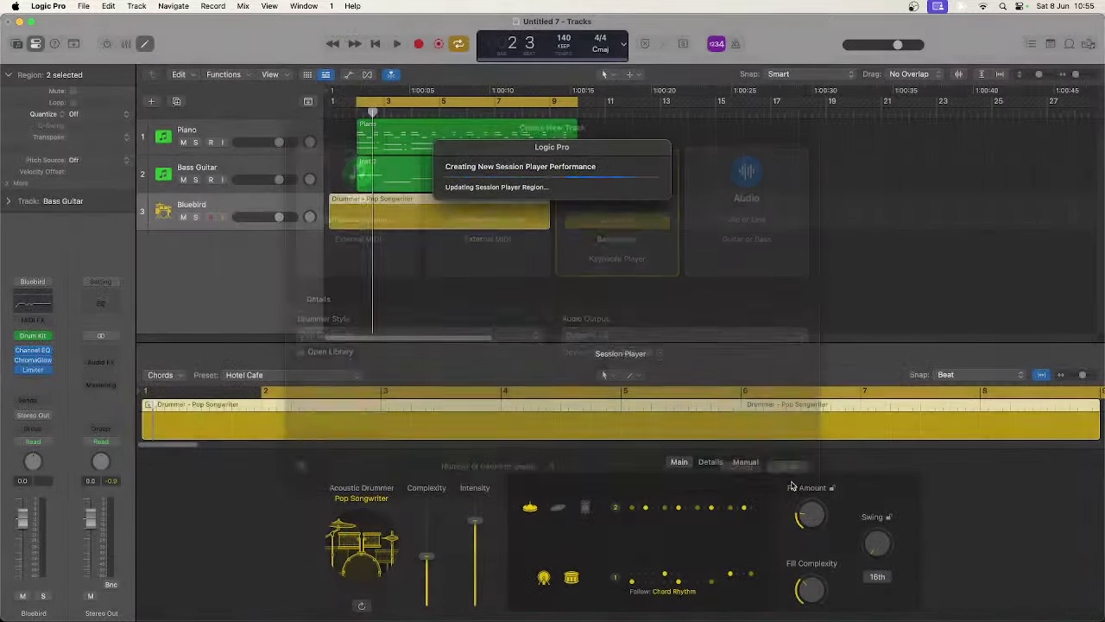
Step: Move the drummer region to start at bar 2, aligned with the piano and bass, and play it back
{"action": "left_click_drag", "start_coordinate": [421, 199], "coordinate": [449, 201]}
{"action": "key", "text": "space"}
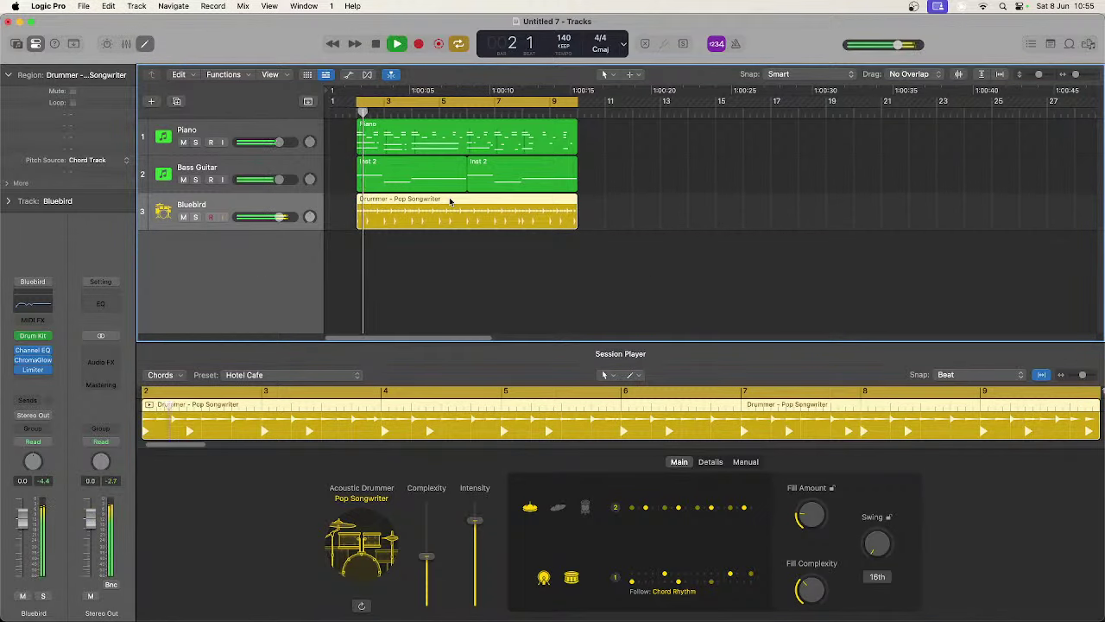
{"action": "key", "text": "space"}
{"action": "key", "text": "space"}
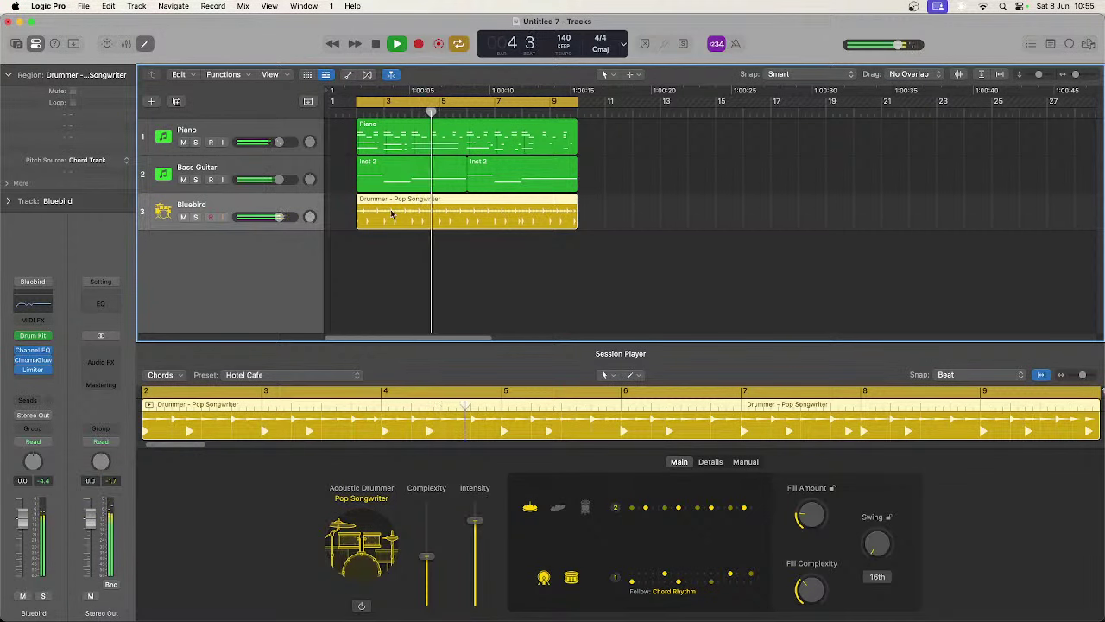
{"action": "key", "text": "space"}
Step: Try the drummer region at bar 1 with the cycle start extended to bar 1, and play it back
{"action": "left_click_drag", "start_coordinate": [390, 201], "coordinate": [357, 199]}
{"action": "key", "text": "space"}
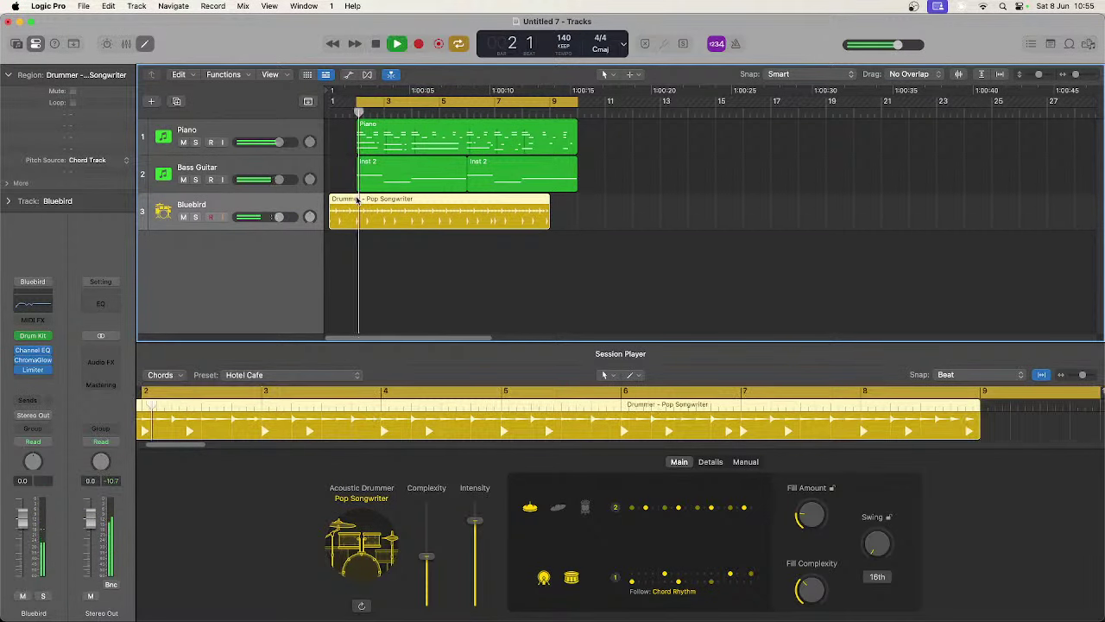
{"action": "left_click_drag", "start_coordinate": [355, 98], "coordinate": [333, 98]}
{"action": "key", "text": "space"}
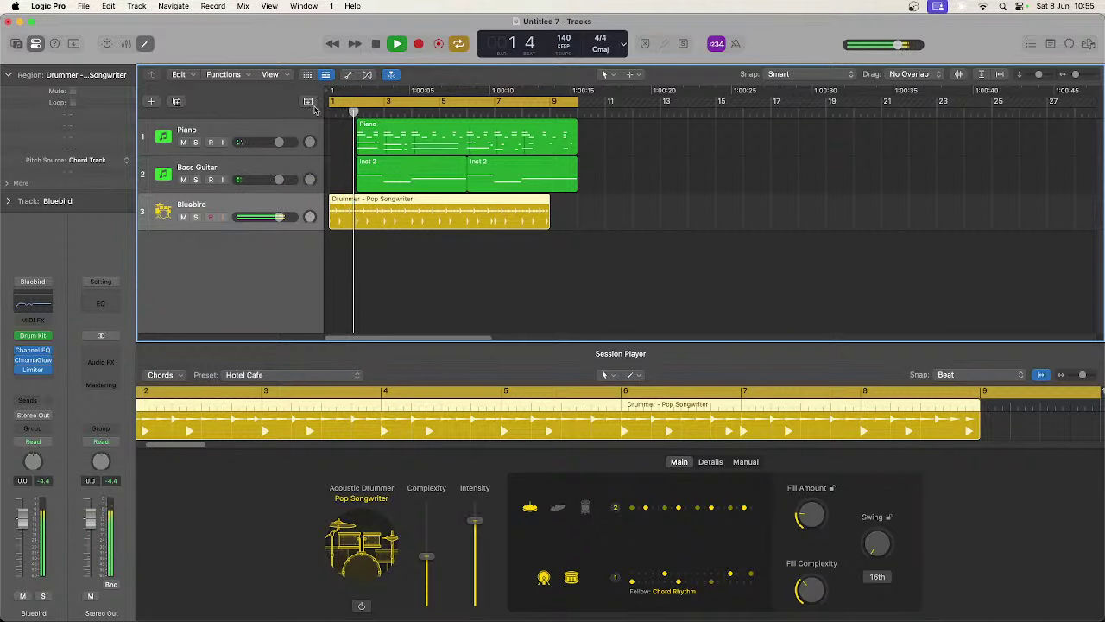
{"action": "key", "text": "space"}
Step: Move the piano region and both bass regions to bar 1 and play them with the drums
{"action": "left_click_drag", "start_coordinate": [592, 188], "coordinate": [372, 155]}
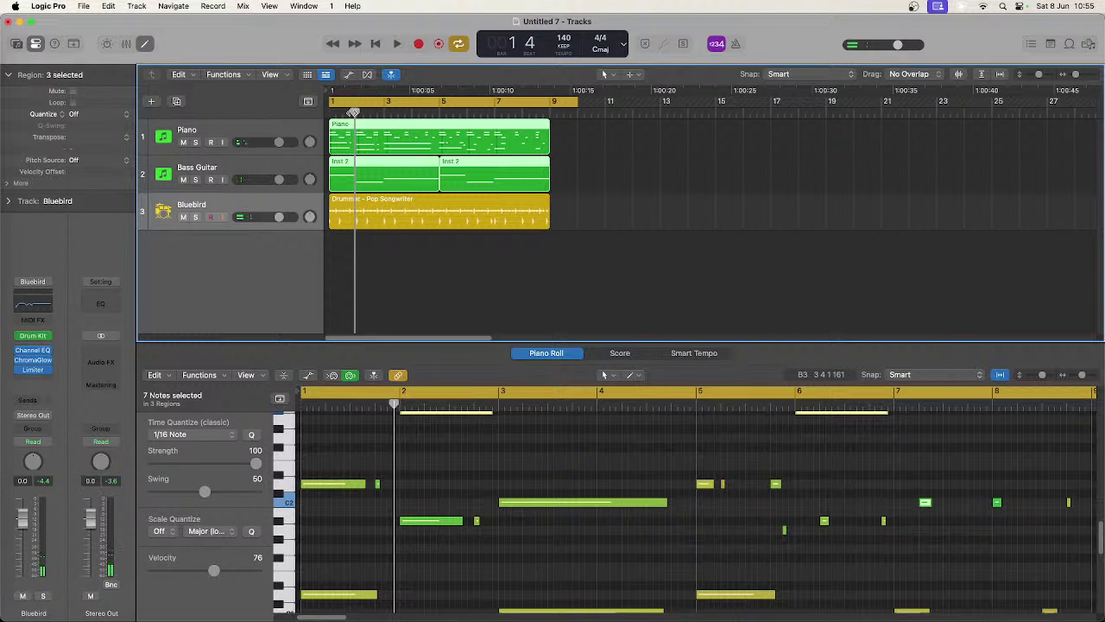
{"action": "key", "text": "space"}
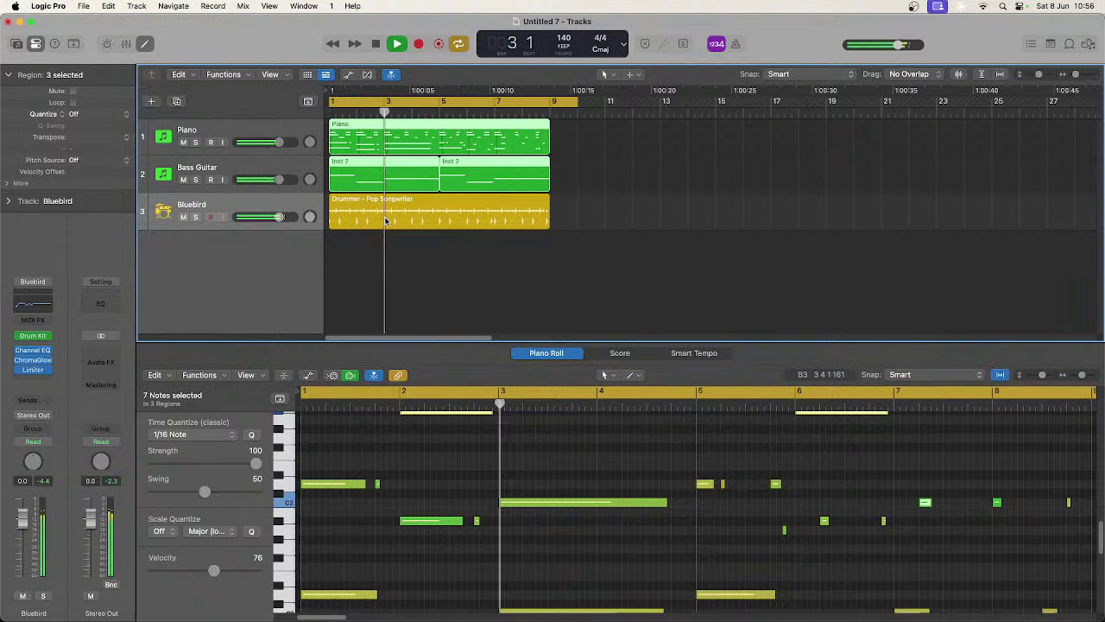
{"action": "key", "text": "space"}
Step: Move all piano, bass and drummer regions back to bar 2, restore the cycle start to bar 2 and play
{"action": "left_click_drag", "start_coordinate": [580, 220], "coordinate": [361, 124]}
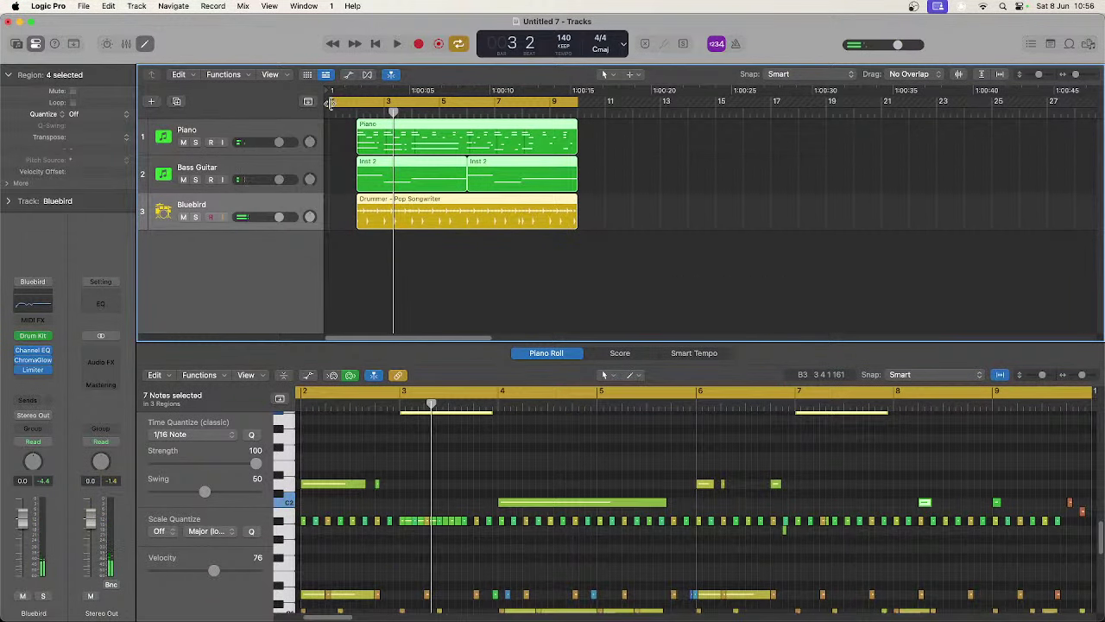
{"action": "left_click", "coordinate": [358, 104]}
{"action": "key", "text": "space"}
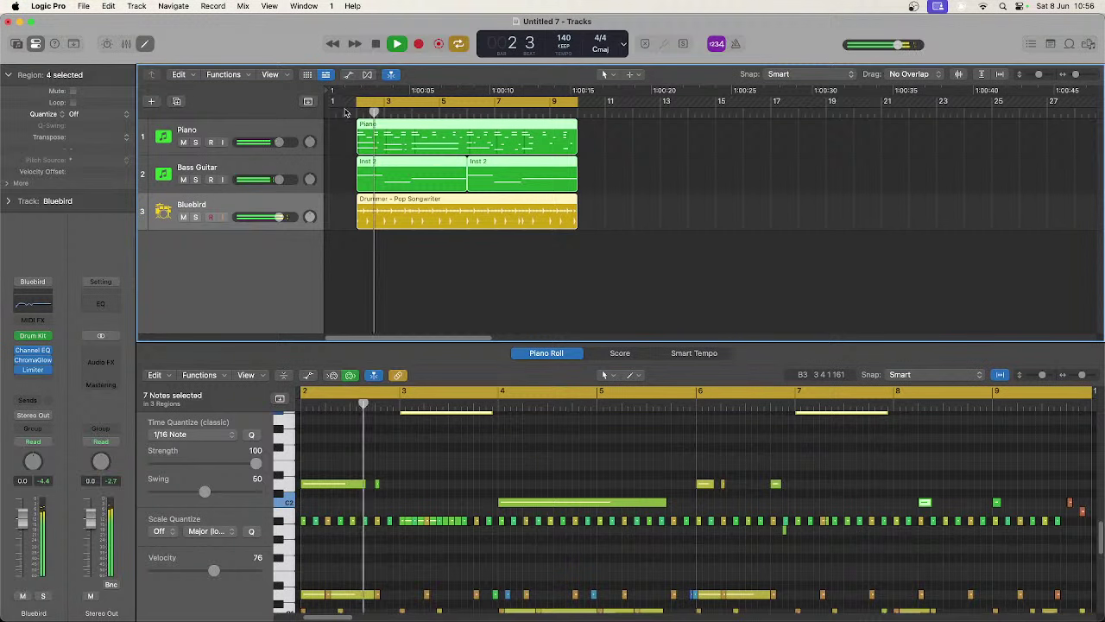
Step: Extend the cycle start slightly before bar 2 and play the loop from there
{"action": "key", "text": "space"}
{"action": "left_click", "coordinate": [355, 102]}
{"action": "key", "text": "space"}
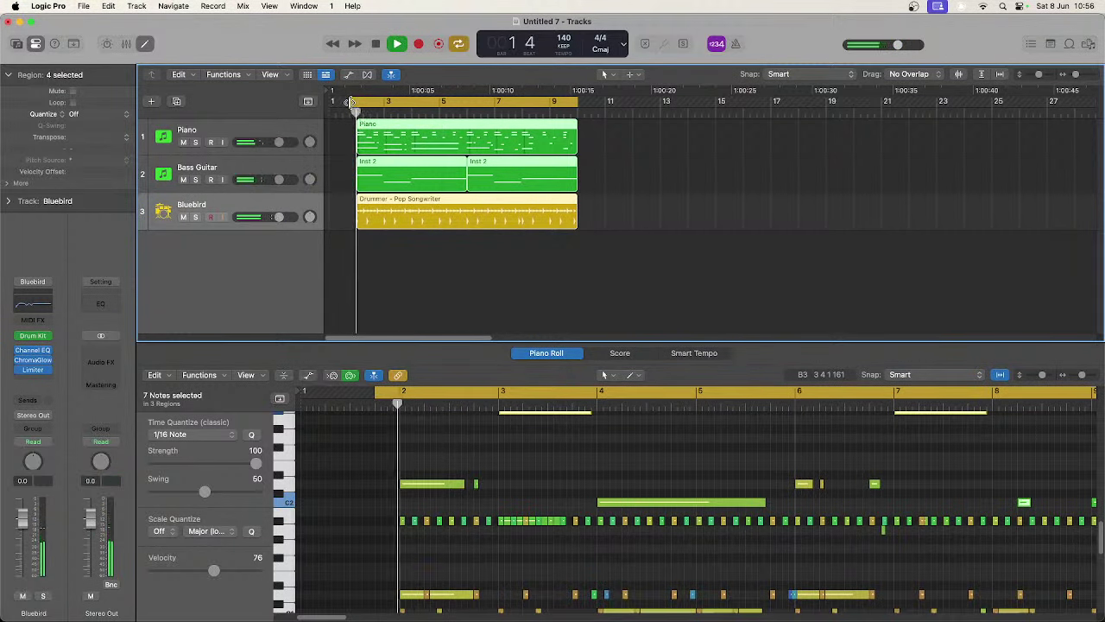
Step: Browse the acoustic drummer styles for the drummer region, keep Pop Songwriter and restart playback
{"action": "left_click", "coordinate": [399, 203]}
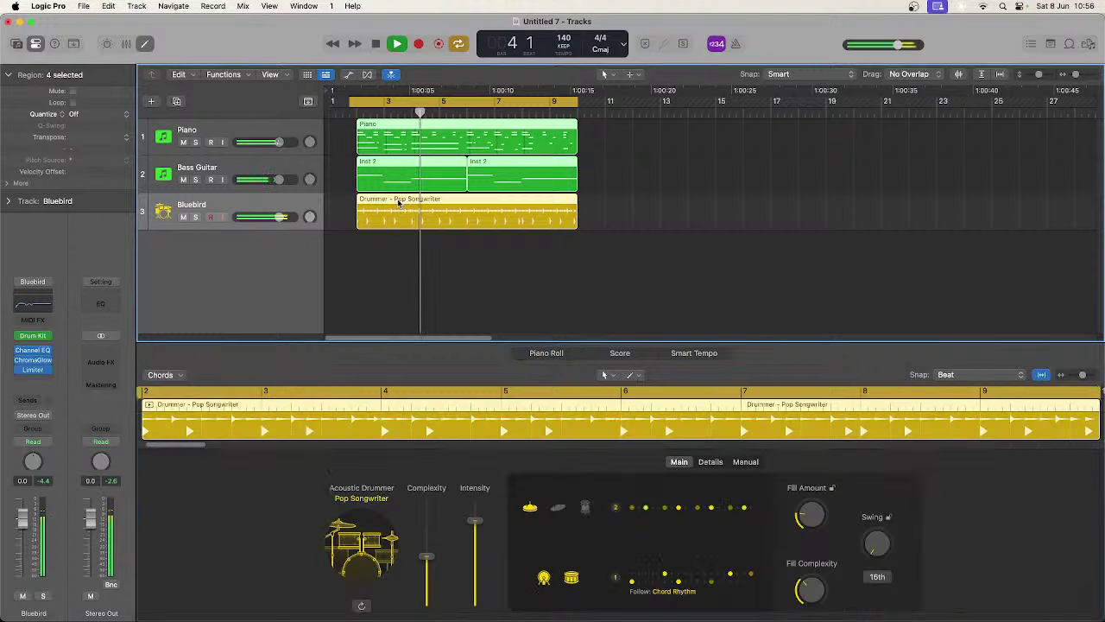
{"action": "key", "text": "space"}
{"action": "left_click", "coordinate": [380, 501]}
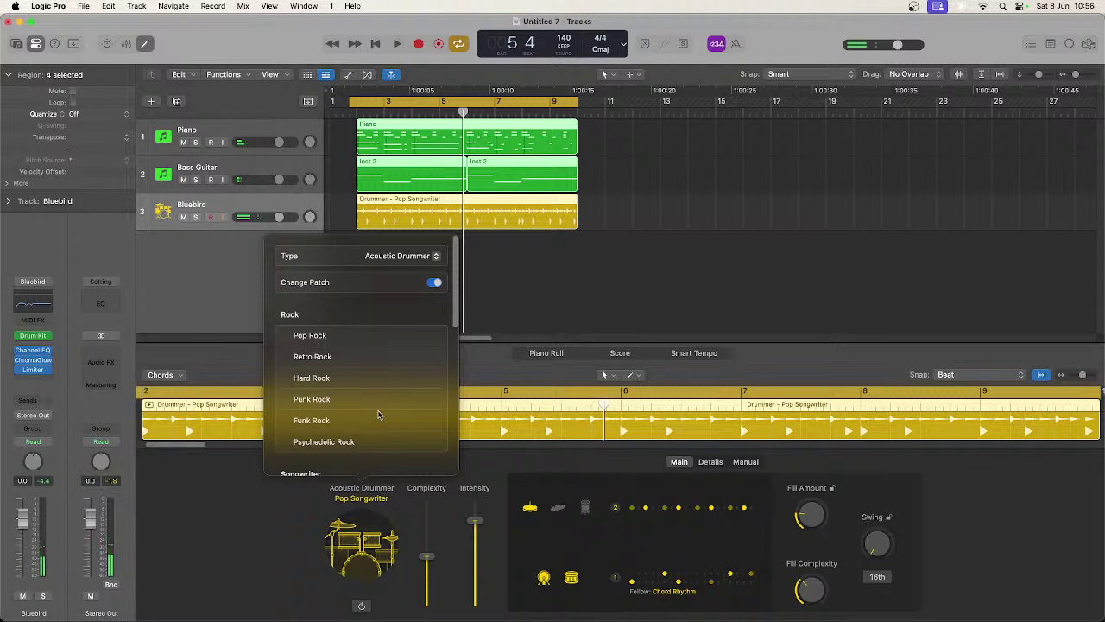
{"action": "scroll", "coordinate": [377, 416], "scroll_direction": "down", "scroll_amount": 5}
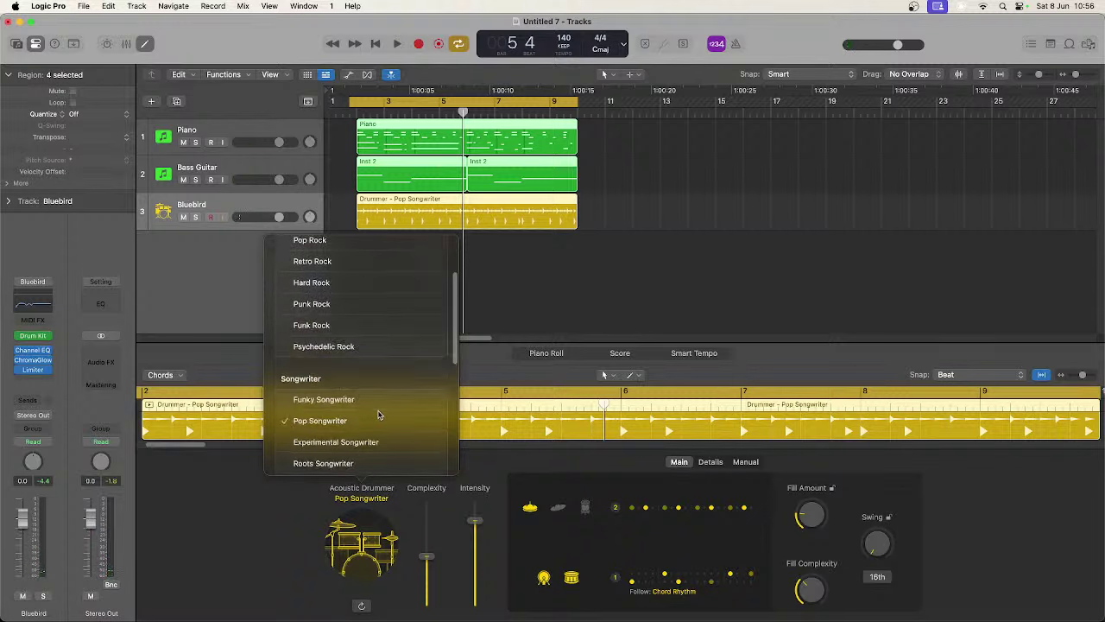
{"action": "scroll", "coordinate": [377, 415], "scroll_direction": "down", "scroll_amount": 3}
{"action": "scroll", "coordinate": [377, 415], "scroll_direction": "down", "scroll_amount": 5}
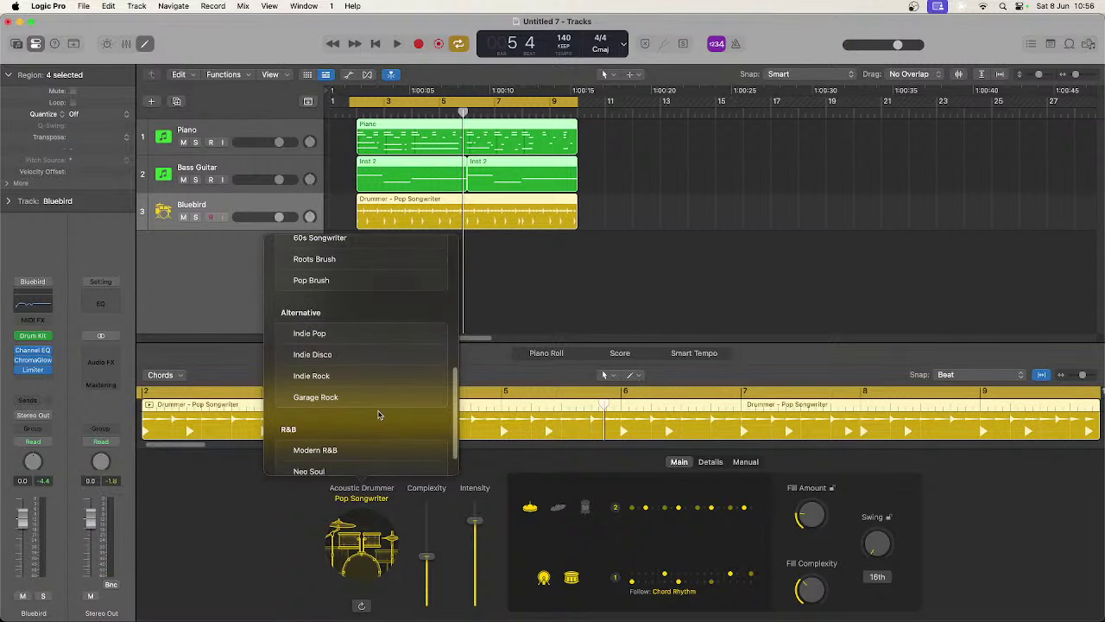
{"action": "left_click", "coordinate": [255, 535]}
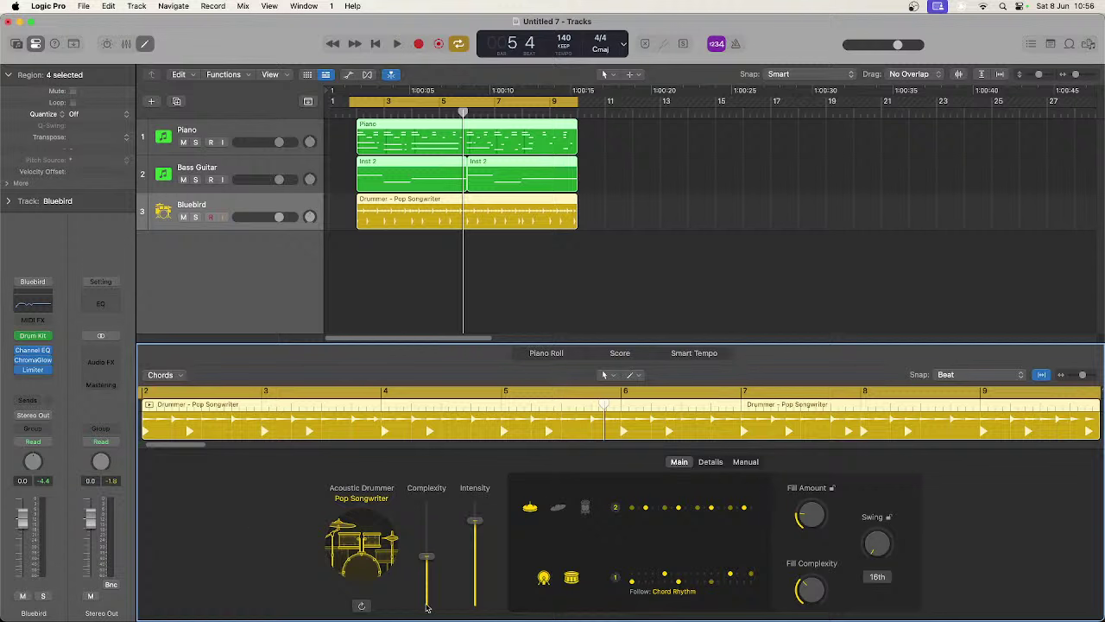
{"action": "key", "text": "space"}
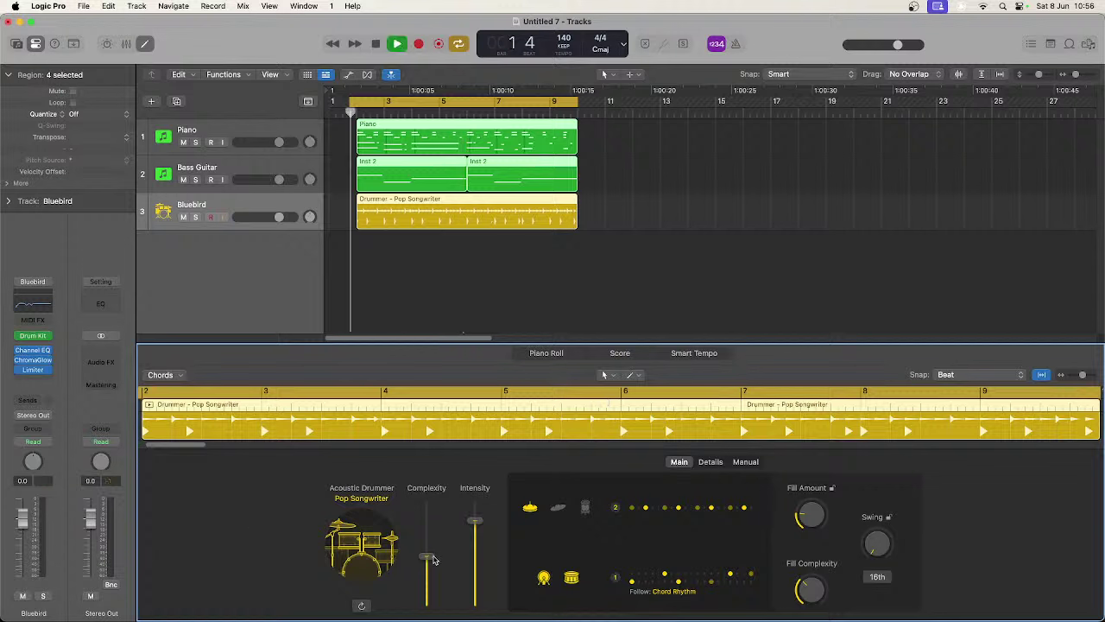
Step: Lower the Pop Songwriter drummer's complexity and switch off its kick and snare, leaving only the cymbal pattern
{"action": "left_click_drag", "start_coordinate": [430, 557], "coordinate": [429, 590]}
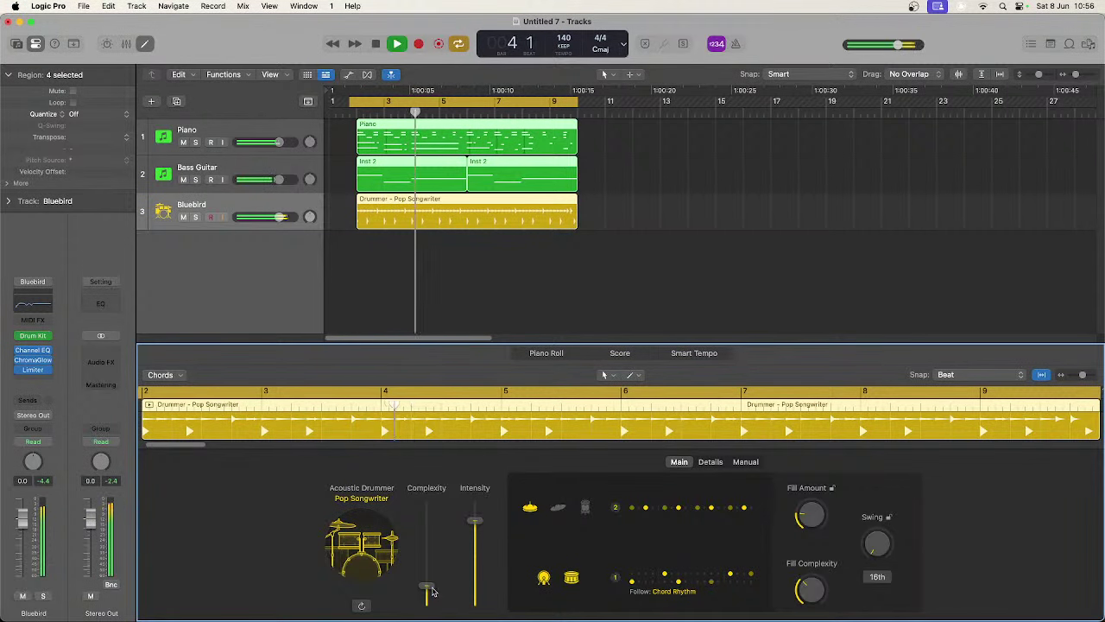
{"action": "left_click", "coordinate": [544, 579]}
{"action": "left_click", "coordinate": [544, 578]}
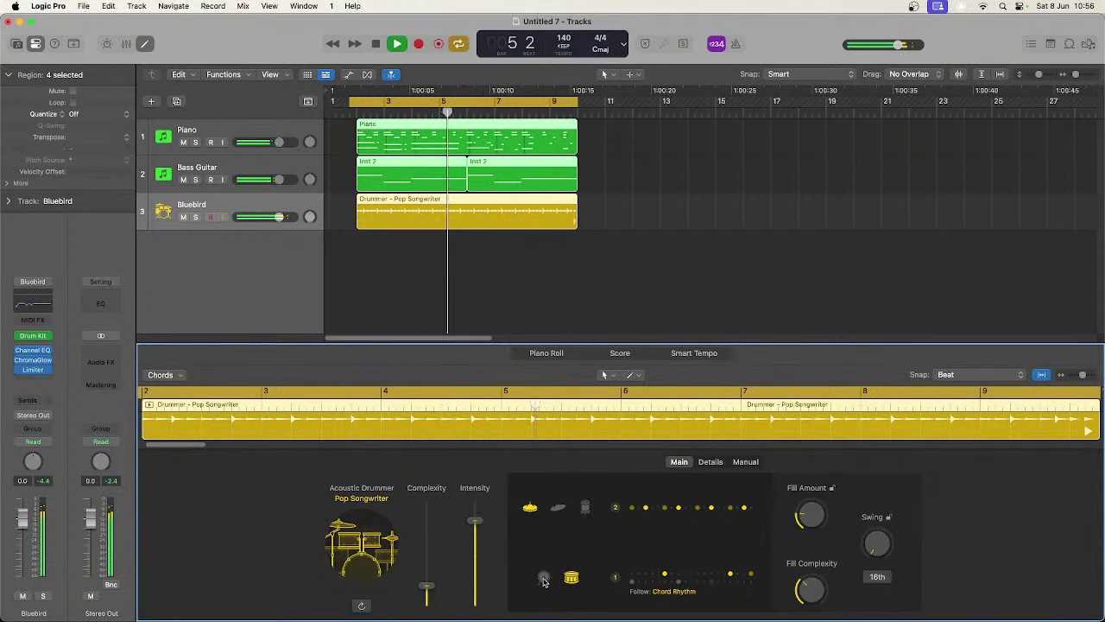
{"action": "left_click", "coordinate": [572, 578]}
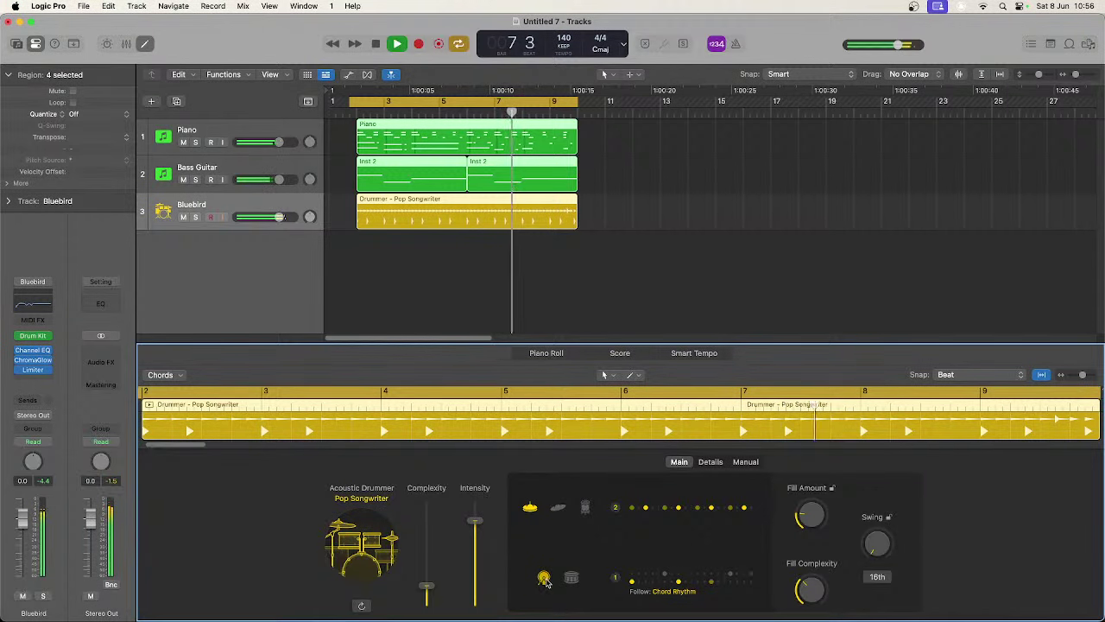
{"action": "left_click", "coordinate": [544, 579]}
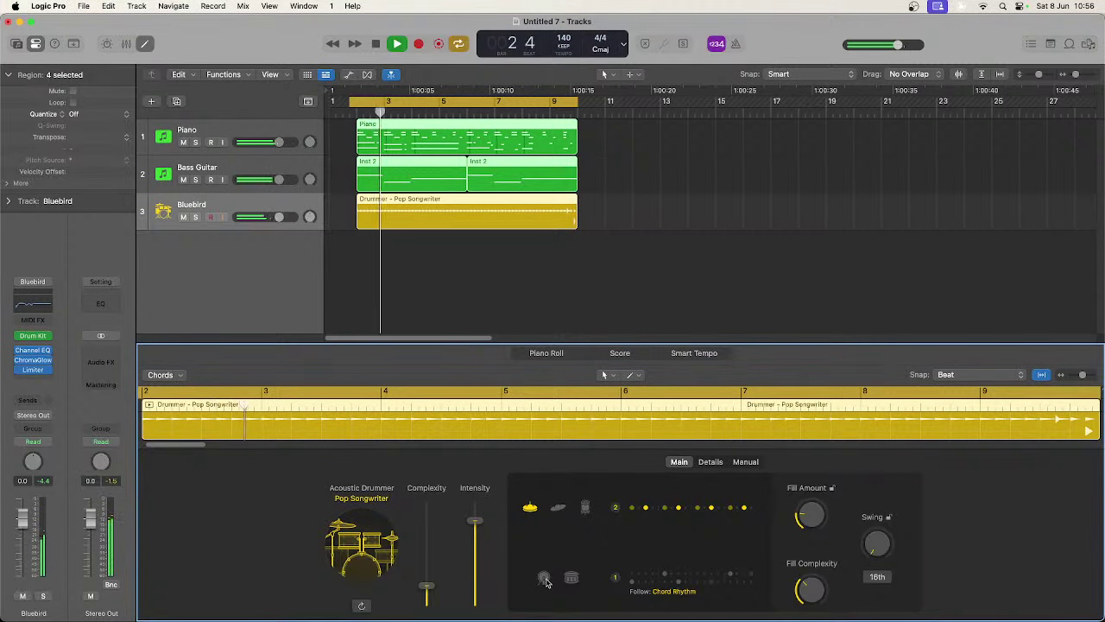
Step: Deselect the other regions and play the loop to check the thinned-out drums with the piano and bass
{"action": "right_click", "coordinate": [268, 222]}
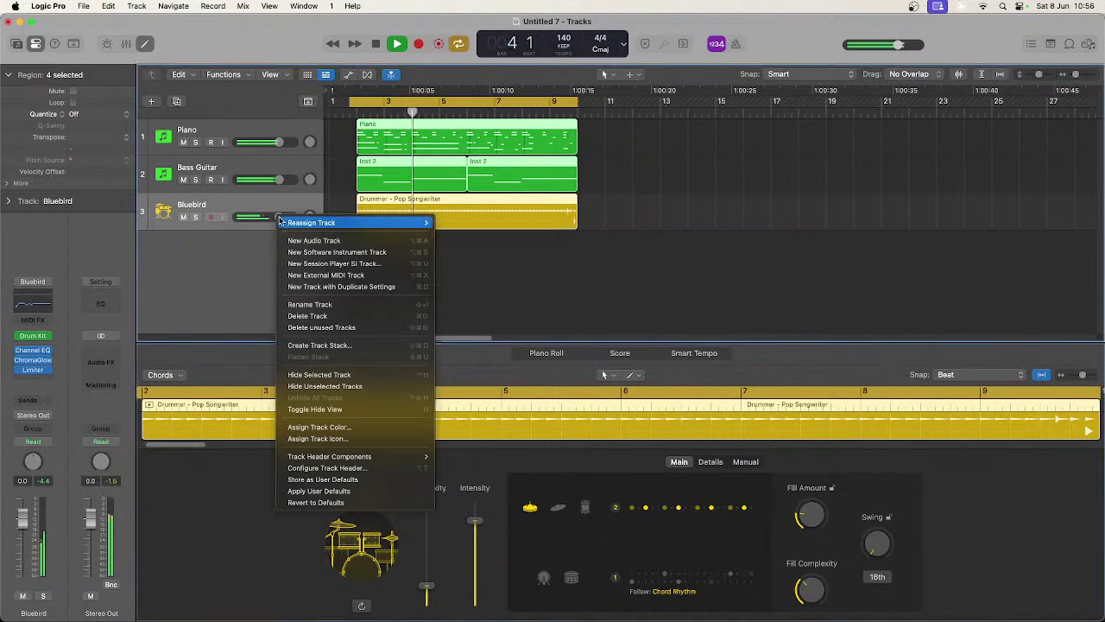
{"action": "left_click", "coordinate": [504, 275]}
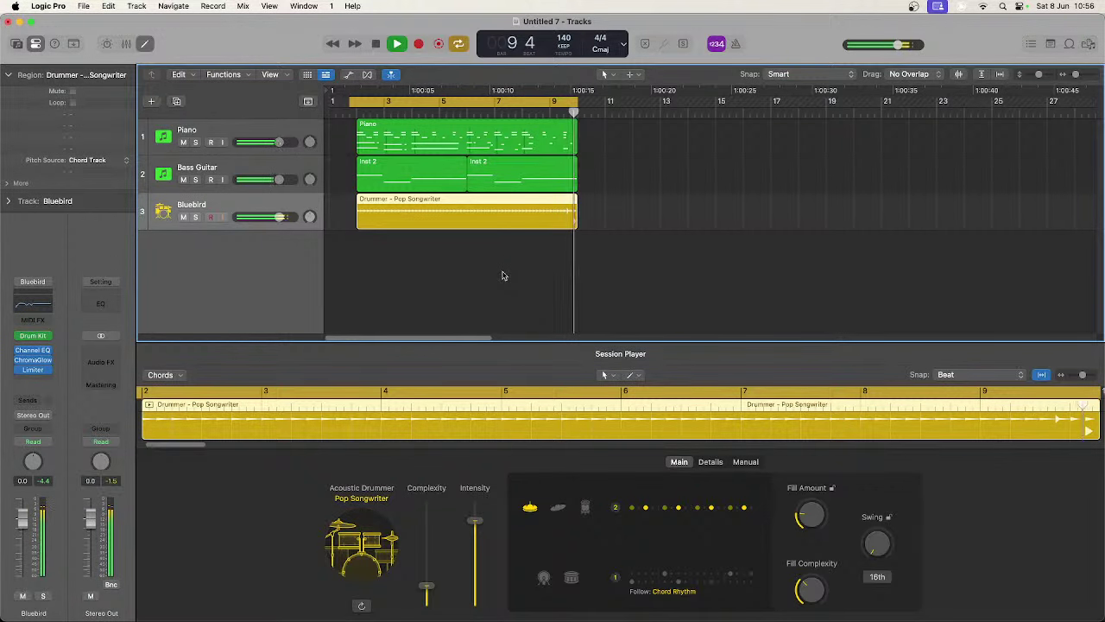
{"action": "key", "text": "space"}
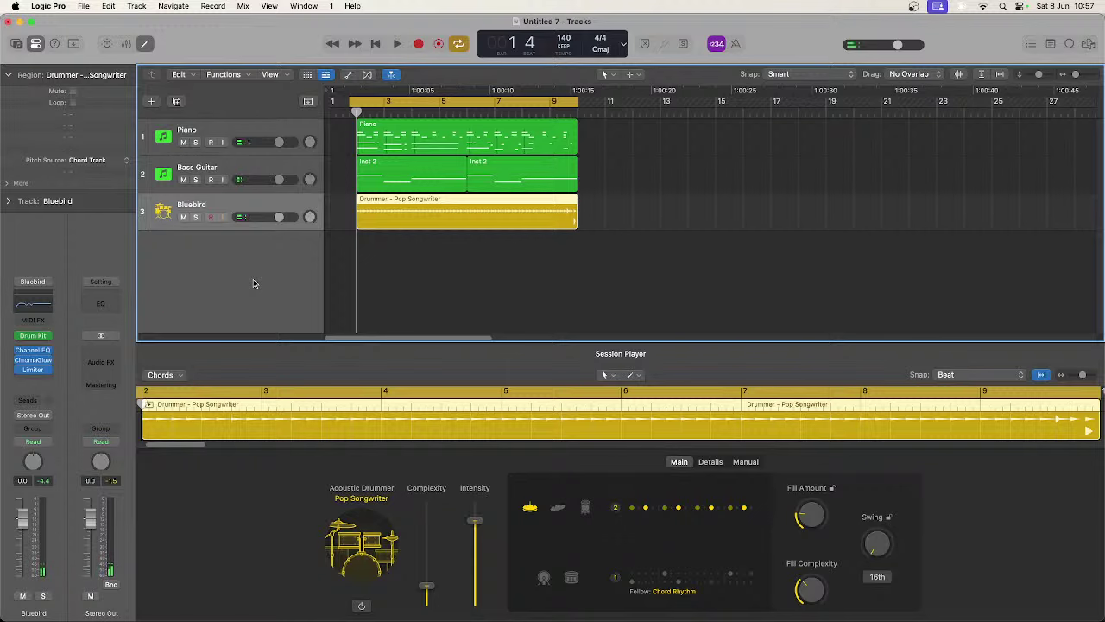
{"action": "key", "text": "space"}
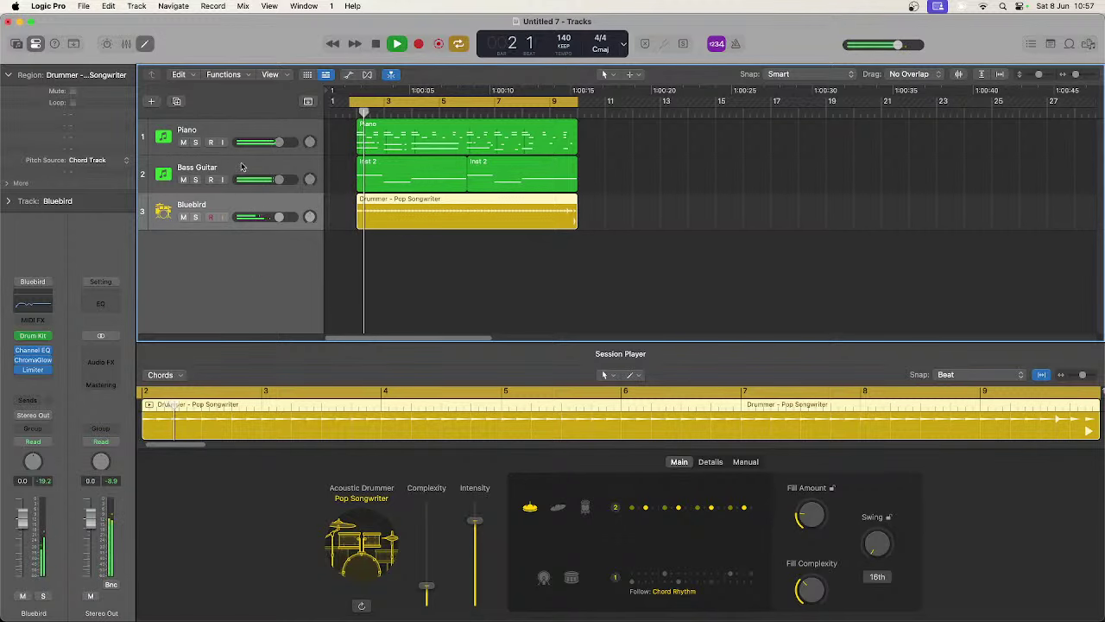
{"action": "key", "text": "space"}
Step: Create one software instrument track with an empty channel strip directly below the Bass Guitar track
{"action": "left_click", "coordinate": [212, 173]}
{"action": "left_click", "coordinate": [152, 103]}
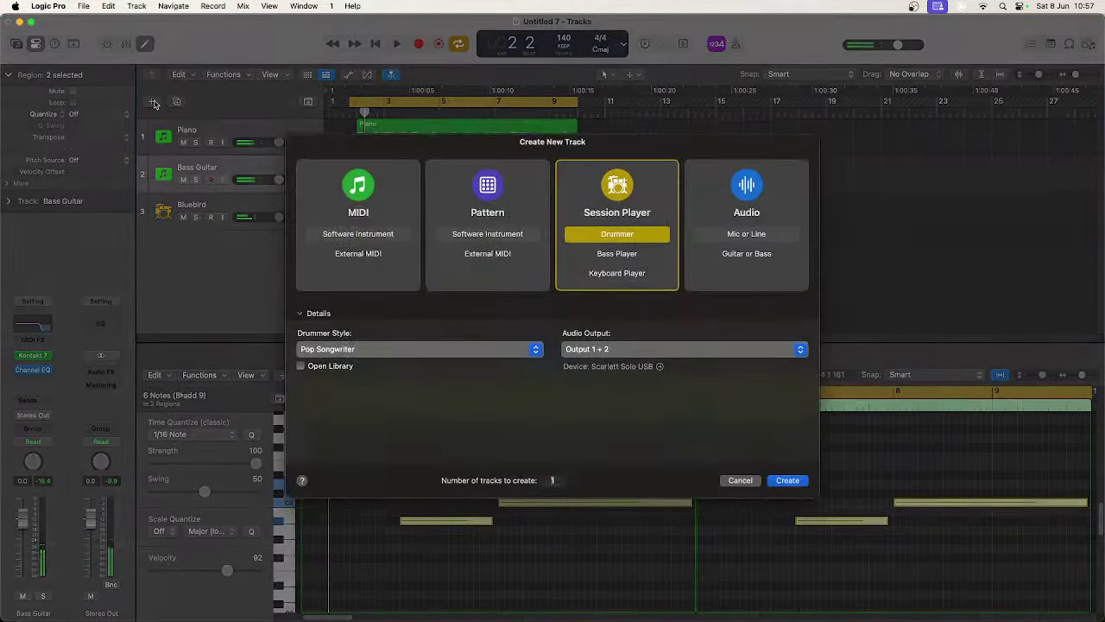
{"action": "left_click", "coordinate": [358, 235]}
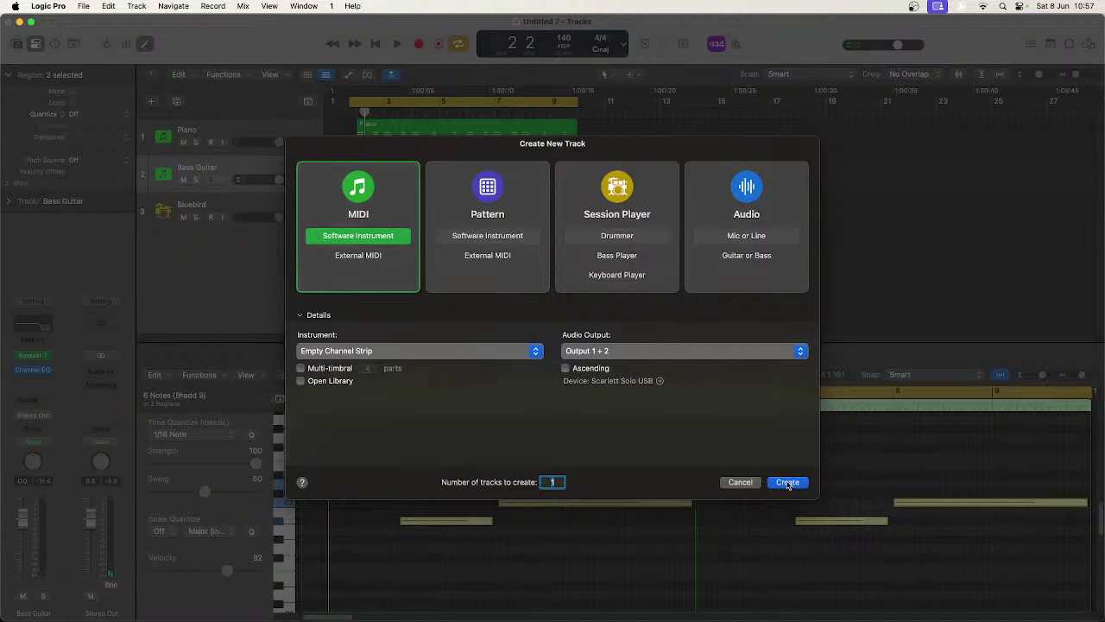
{"action": "left_click", "coordinate": [788, 482]}
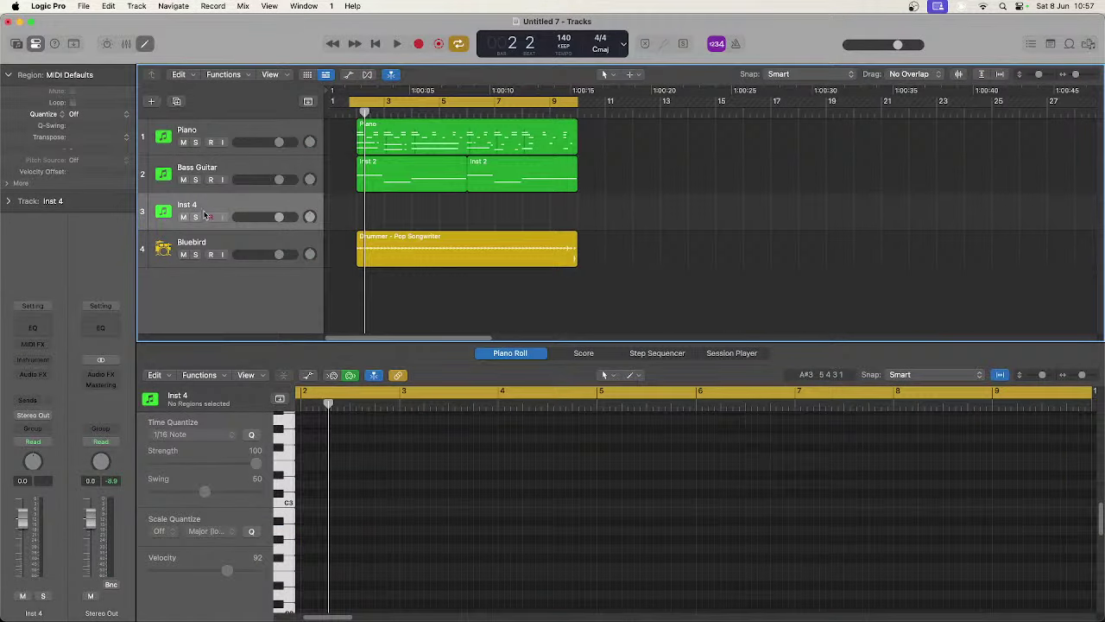
Step: Load Kontakt 7 in stereo on the new track and open the Session Guitarist Electric Mint instrument
{"action": "left_click", "coordinate": [33, 360]}
{"action": "mouse_move", "coordinate": [117, 207]}
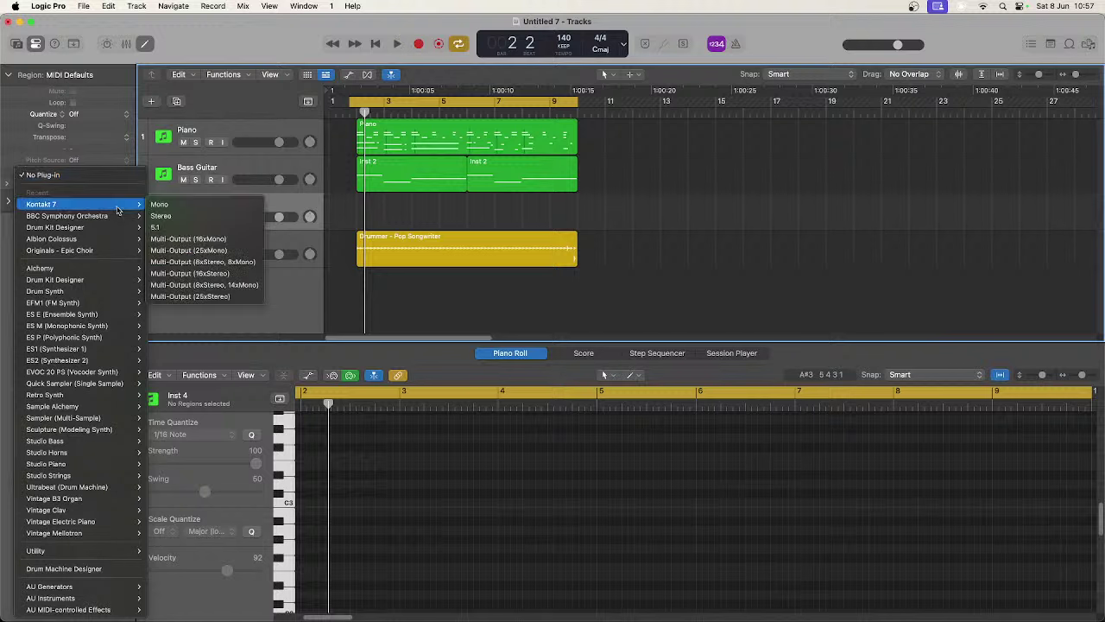
{"action": "left_click", "coordinate": [207, 214]}
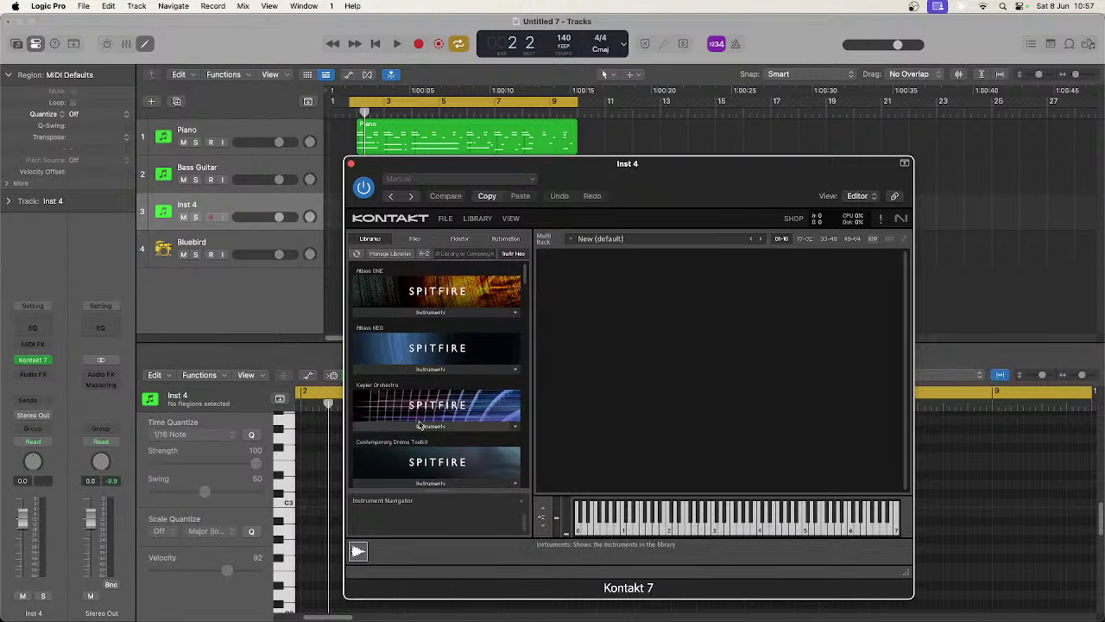
{"action": "scroll", "coordinate": [417, 424], "scroll_direction": "down", "scroll_amount": 15}
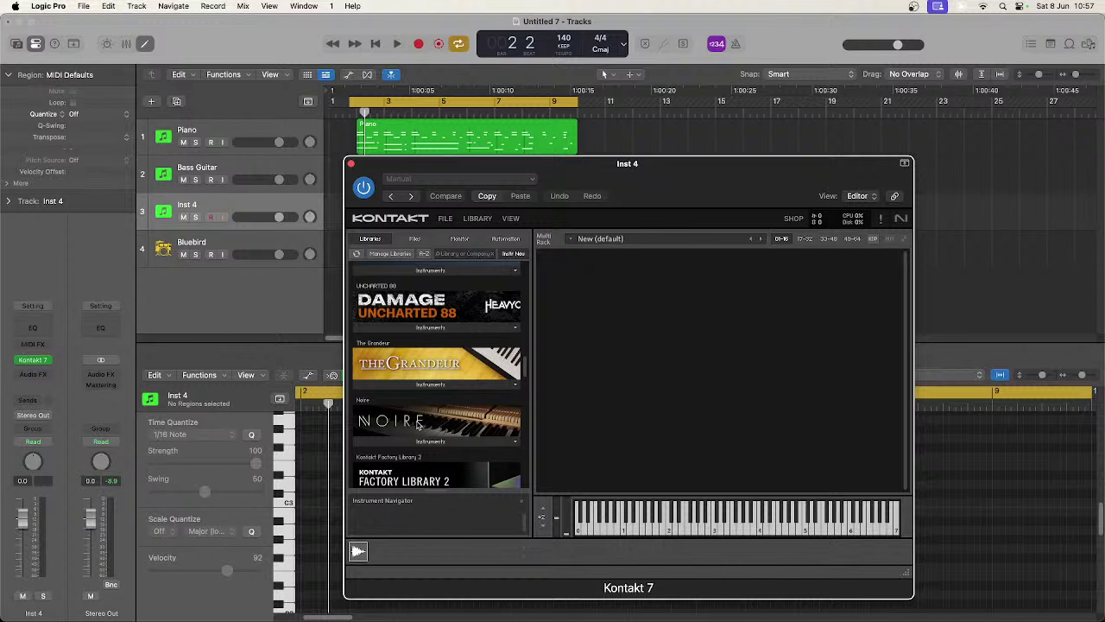
{"action": "scroll", "coordinate": [418, 424], "scroll_direction": "down", "scroll_amount": 15}
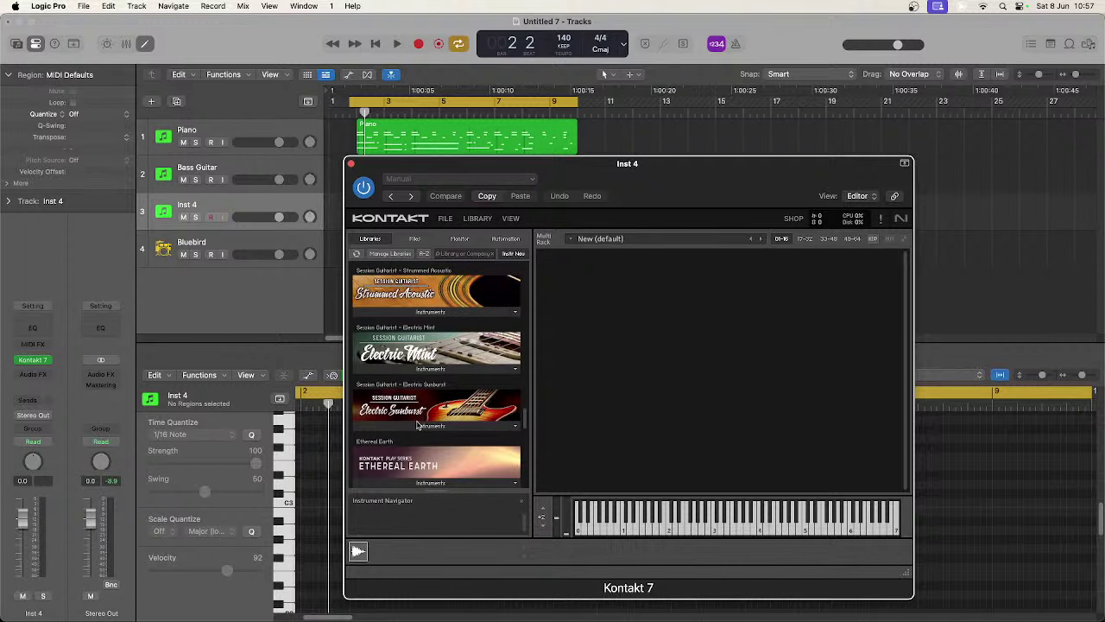
{"action": "left_click", "coordinate": [434, 370]}
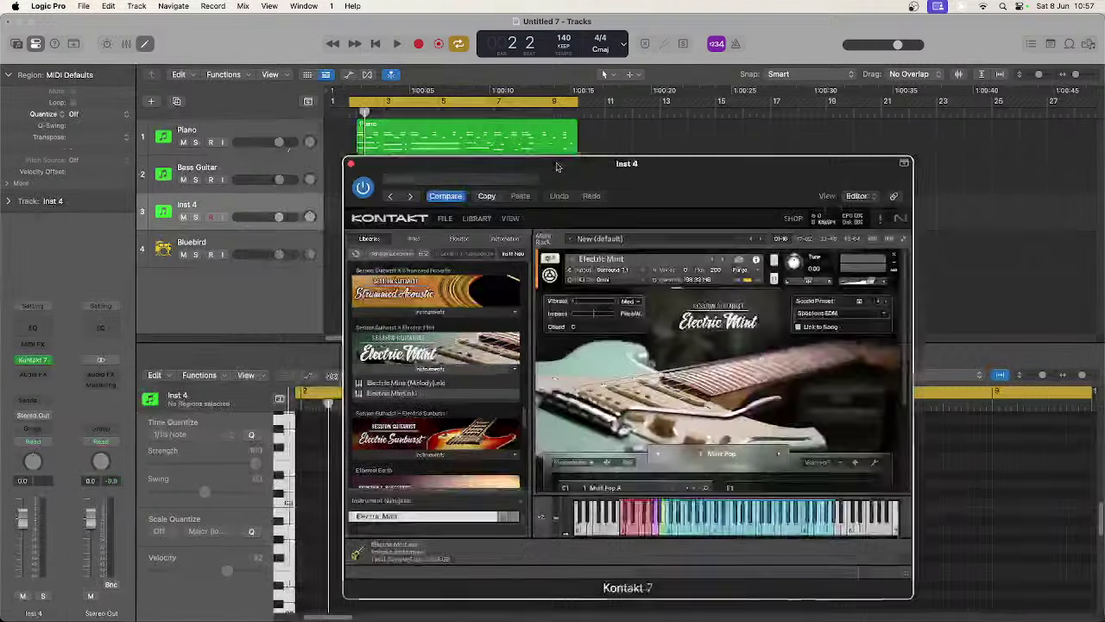
Step: Rehearse and record a guitar chord part with the Mint Pop A pattern from bar 2 to bar 6, then hide Kontakt
{"action": "left_click_drag", "start_coordinate": [557, 167], "coordinate": [391, 116]}
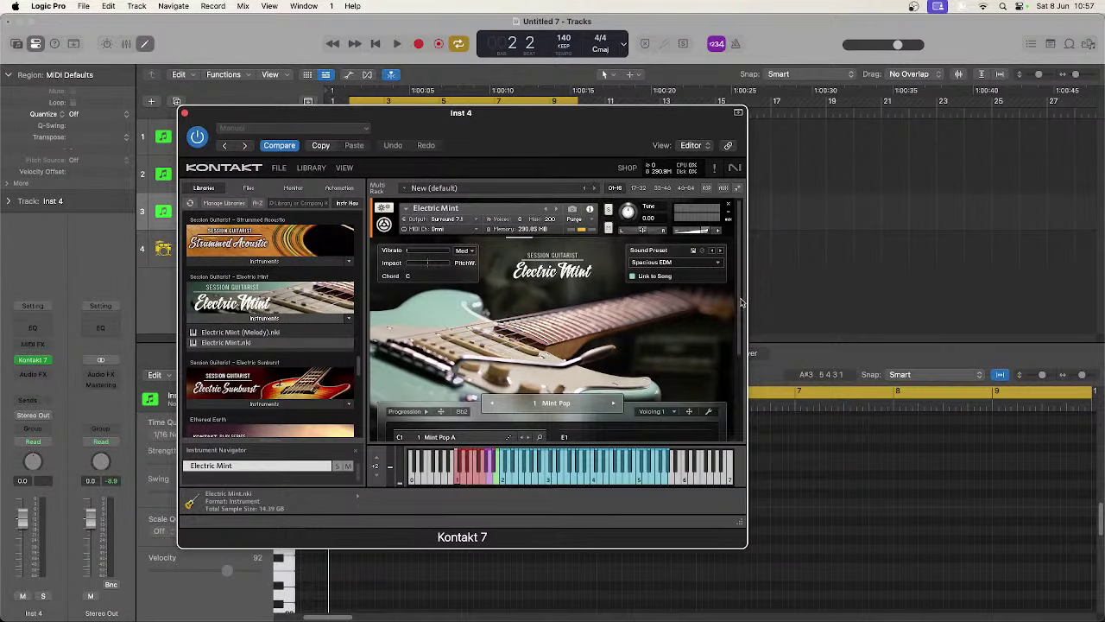
{"action": "scroll", "coordinate": [563, 310], "scroll_direction": "down", "scroll_amount": 5}
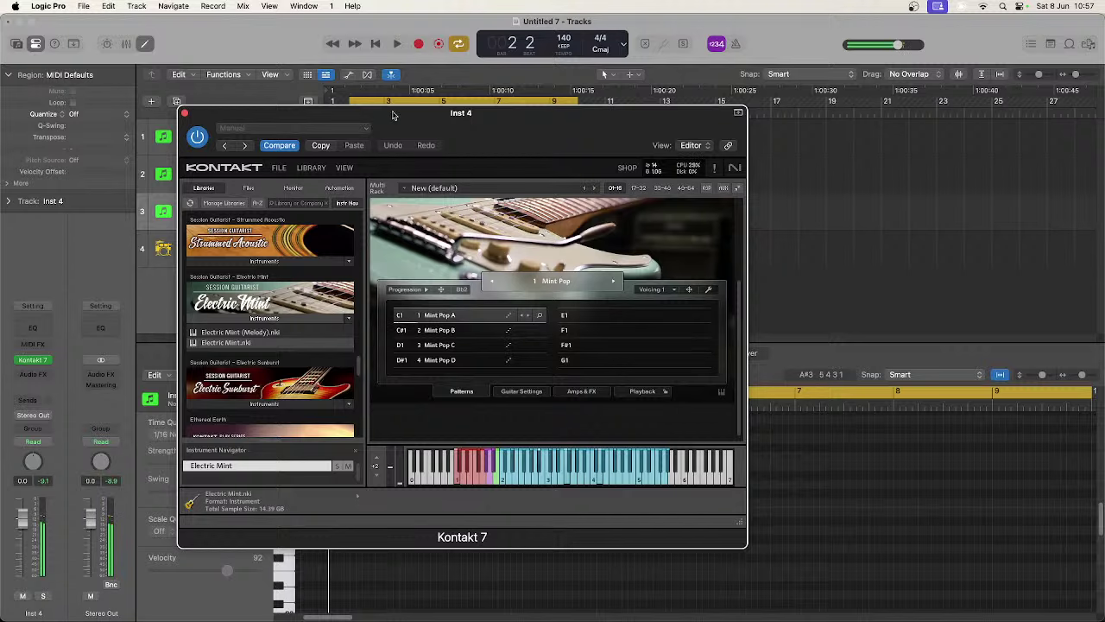
{"action": "left_click_drag", "start_coordinate": [393, 115], "coordinate": [558, 292]}
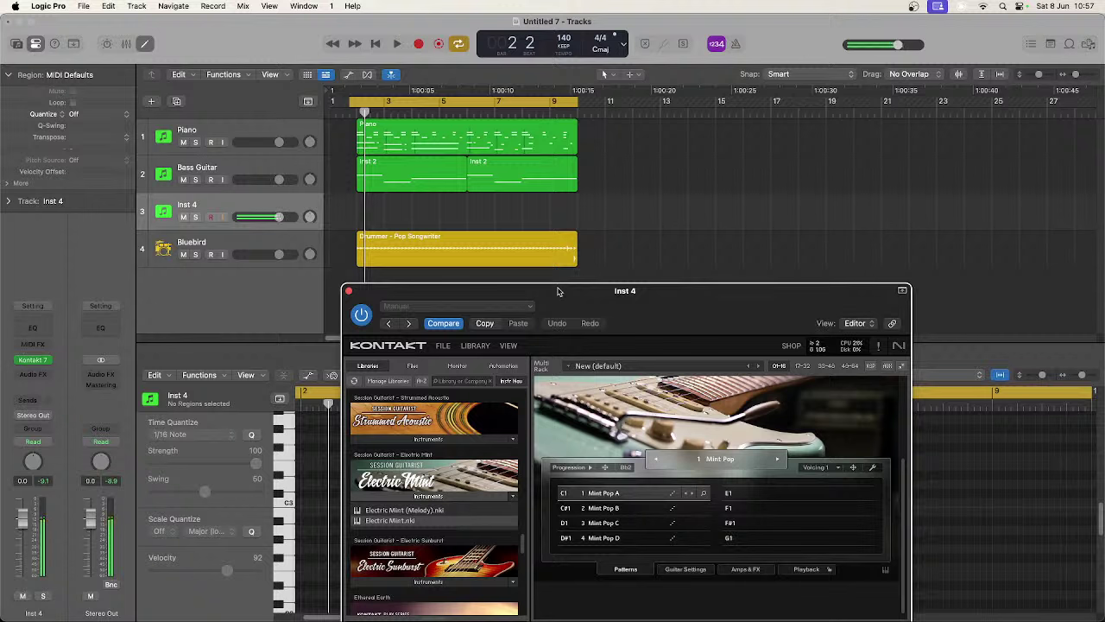
{"action": "key", "text": "space"}
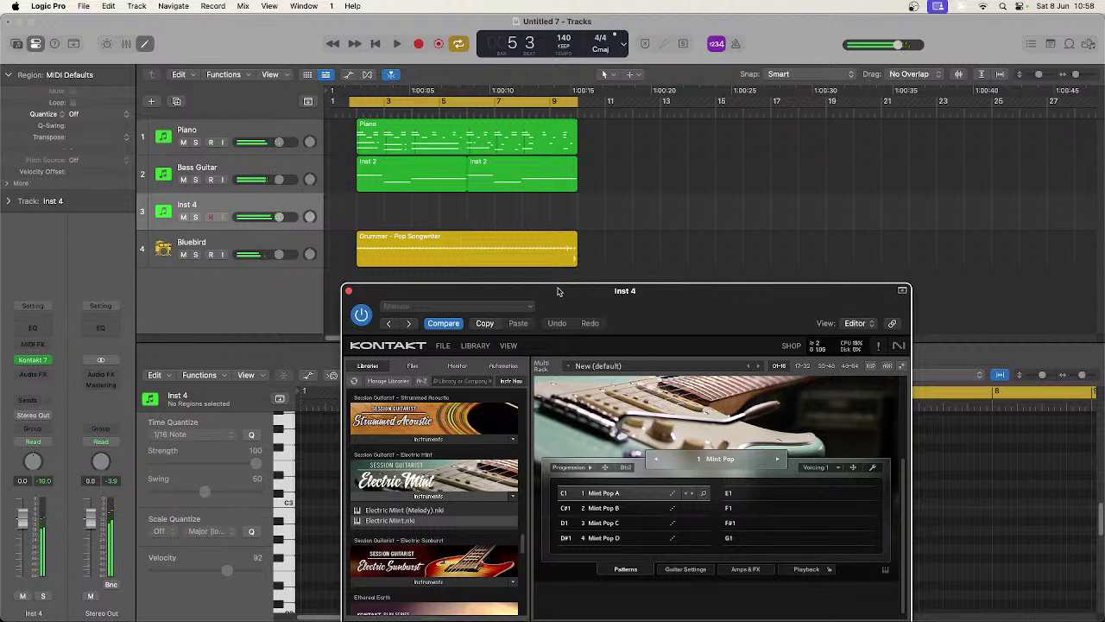
{"action": "key", "text": "r"}
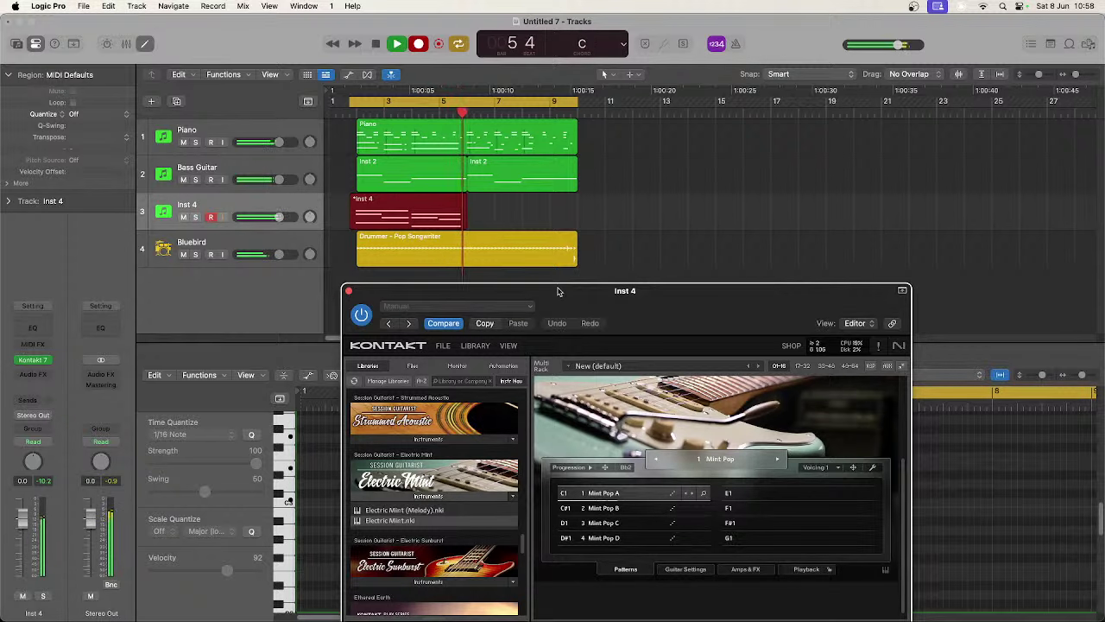
{"action": "key", "text": "space"}
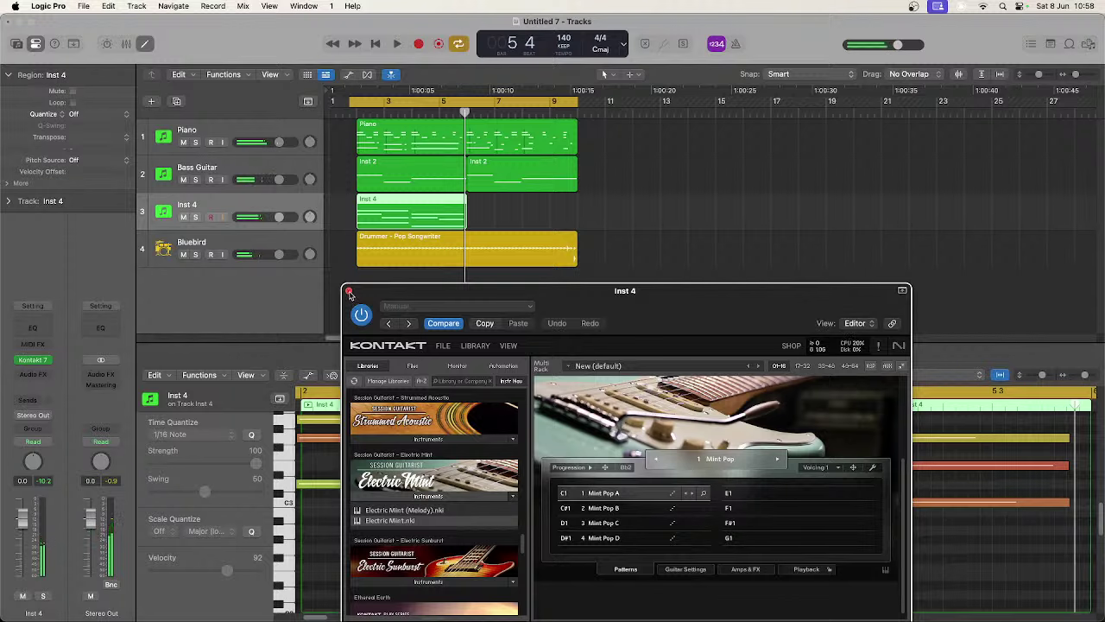
{"action": "key", "text": "v"}
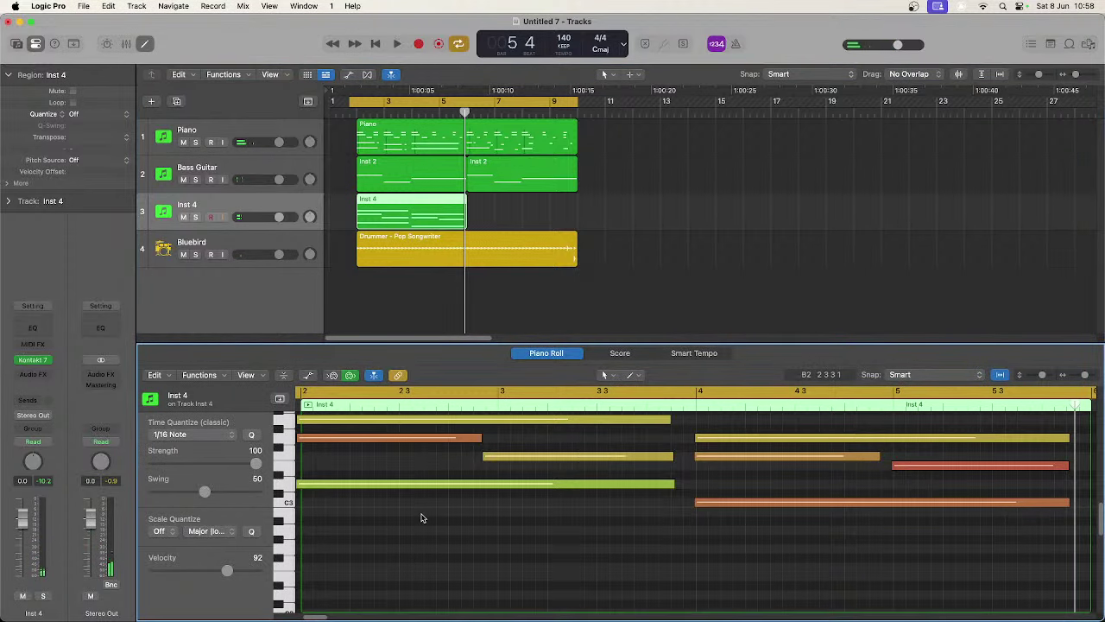
Step: Quantize all recorded guitar notes to 1/16 and lengthen the two short inner notes to reach bars 3 and 5
{"action": "key", "text": "super+a"}
{"action": "key", "text": "q"}
{"action": "scroll", "coordinate": [425, 516], "scroll_direction": "up", "scroll_amount": 3}
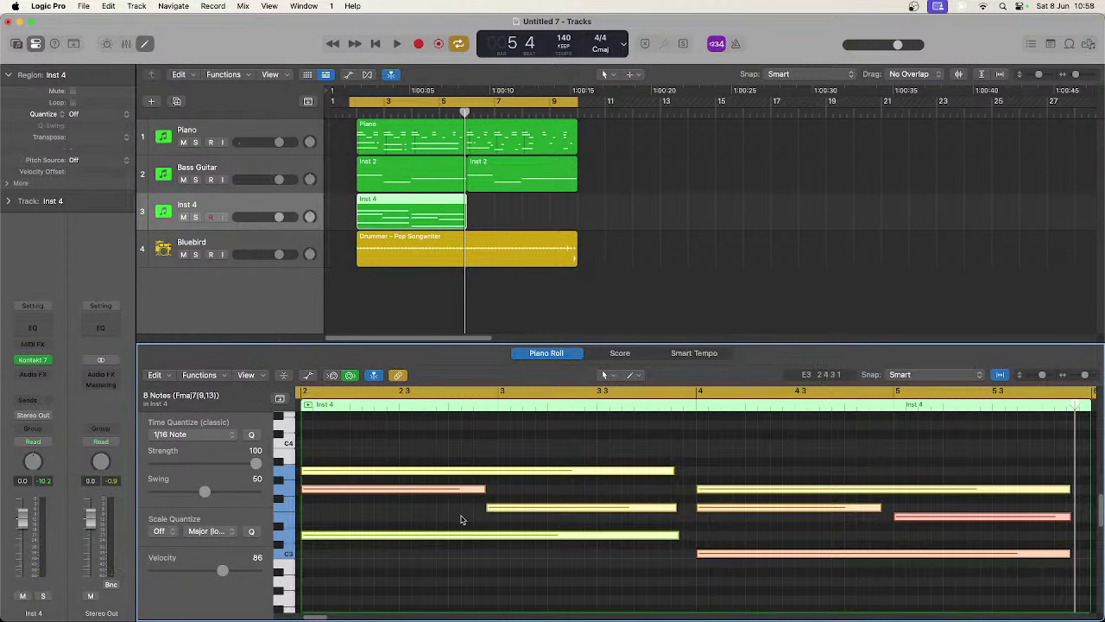
{"action": "left_click", "coordinate": [470, 518]}
{"action": "mouse_move", "coordinate": [486, 508]}
{"action": "left_mouse_down"}
{"action": "mouse_move", "coordinate": [486, 489]}
{"action": "mouse_move", "coordinate": [497, 490]}
{"action": "left_mouse_up"}
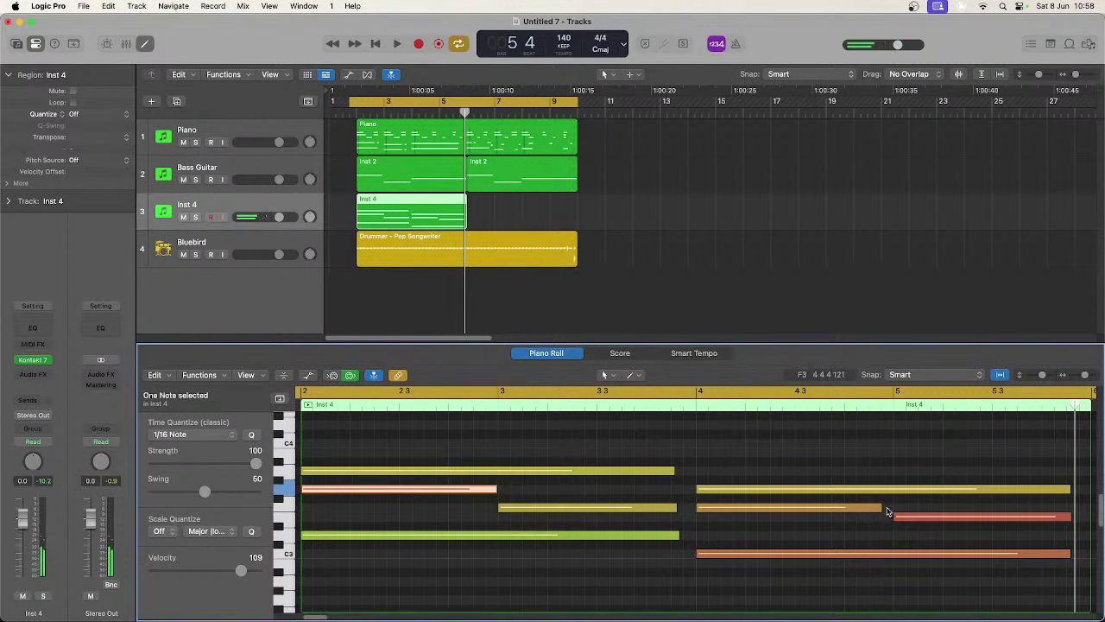
{"action": "left_click_drag", "start_coordinate": [882, 508], "coordinate": [892, 509]}
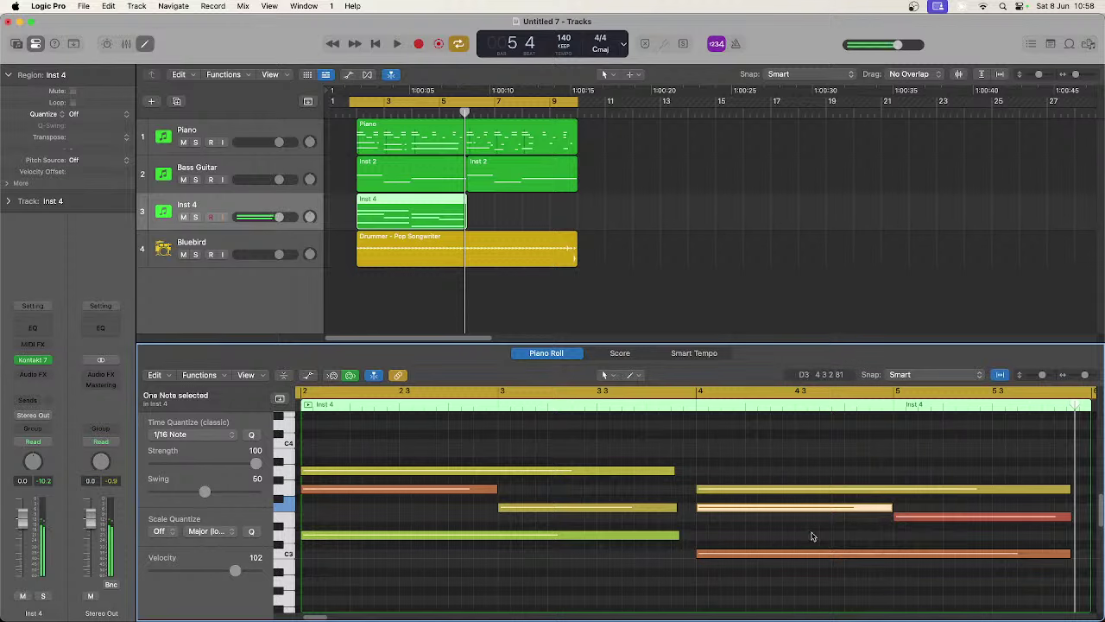
Step: Reopen the Electric Mint guitar, play the loop and audition its patterns up to Mint Pop D
{"action": "key", "text": "space"}
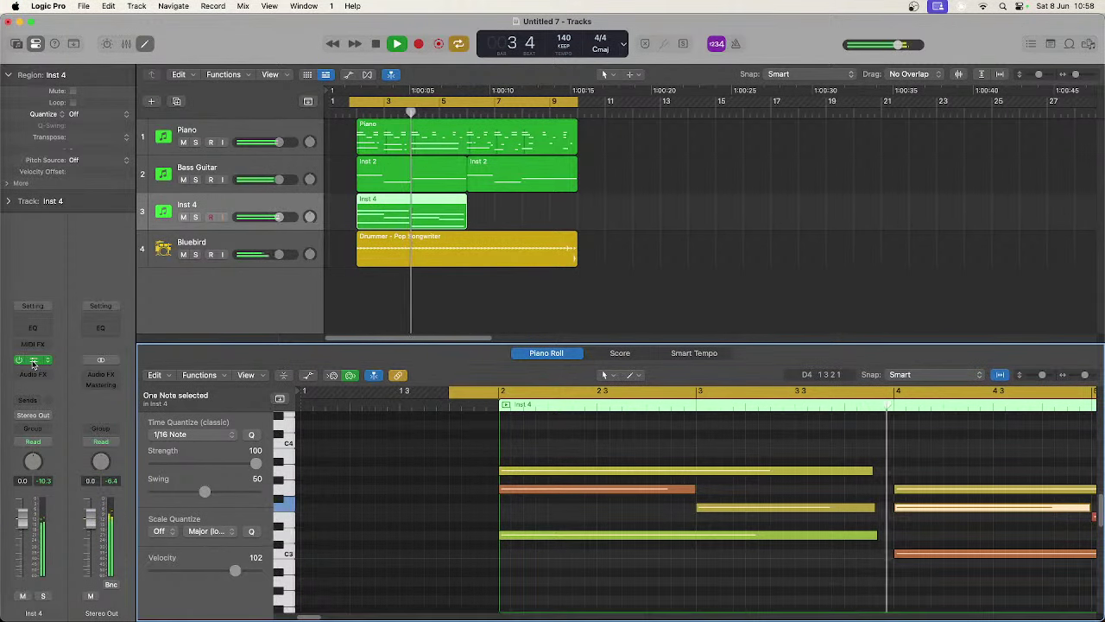
{"action": "left_click", "coordinate": [32, 360]}
{"action": "left_click_drag", "start_coordinate": [483, 283], "coordinate": [365, 138]}
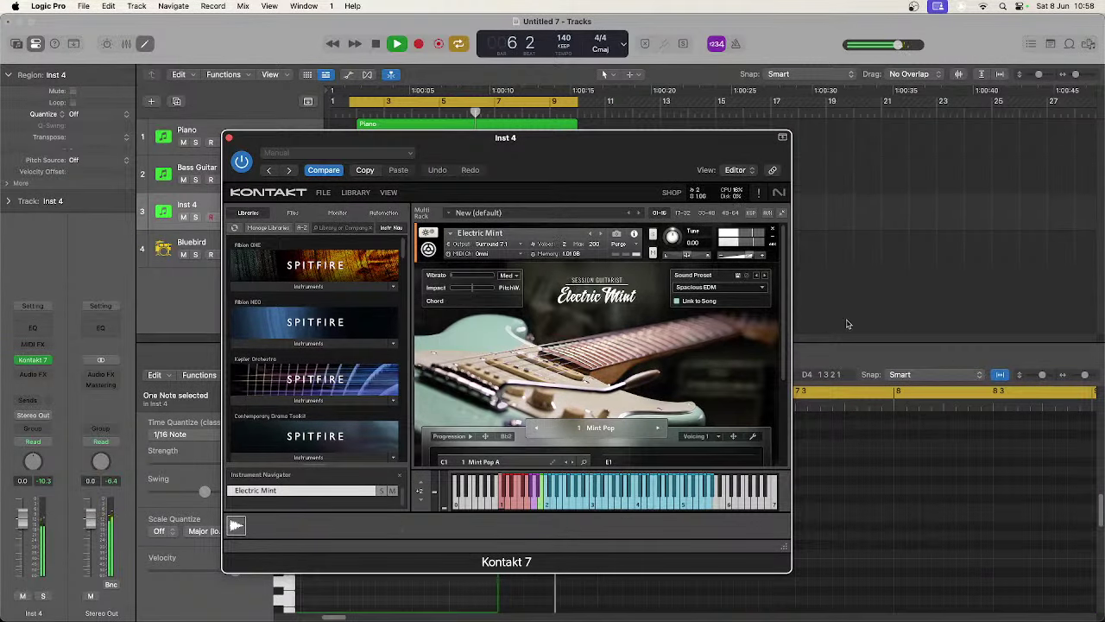
{"action": "scroll", "coordinate": [785, 356], "scroll_direction": "down", "scroll_amount": 5}
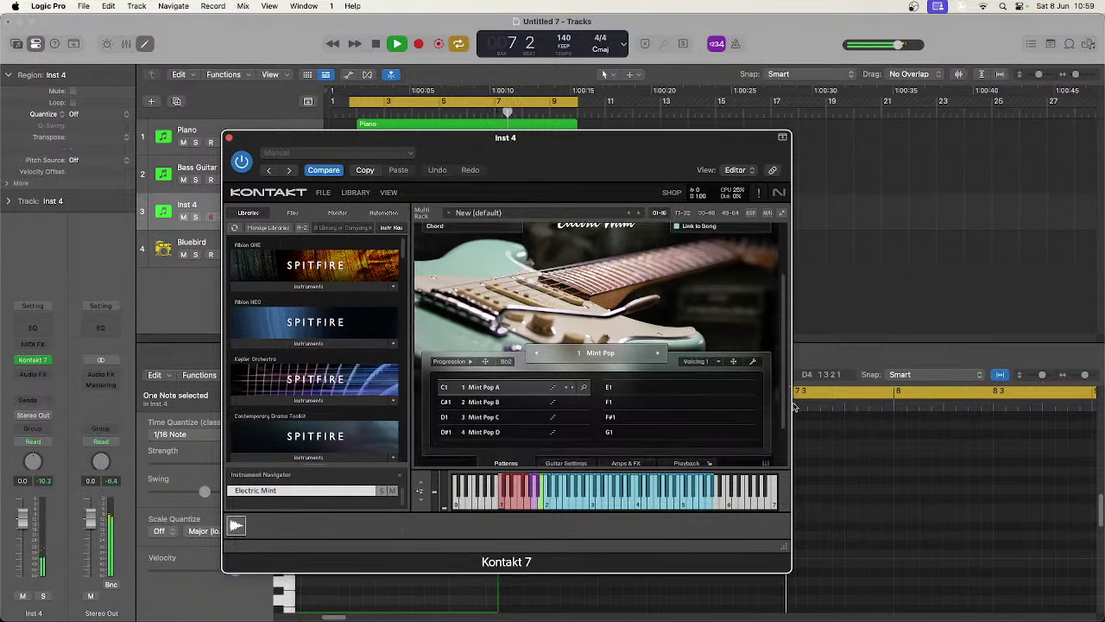
{"action": "key", "text": "space"}
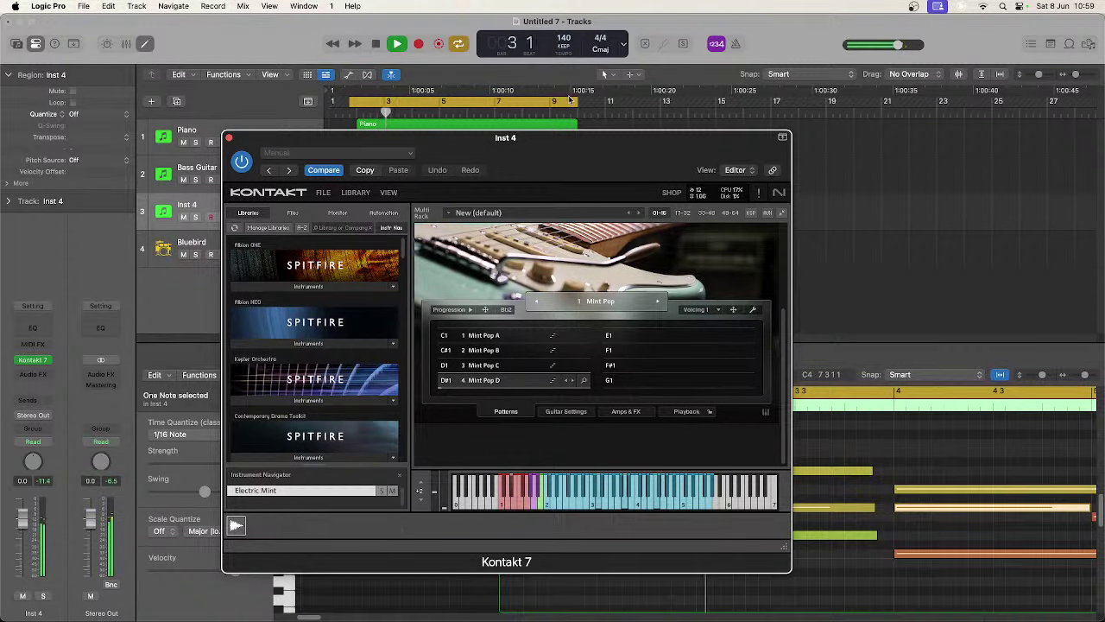
Step: Shorten the cycle range to bars 2 to 6 around the guitar region and play the loop
{"action": "left_click_drag", "start_coordinate": [539, 146], "coordinate": [576, 255]}
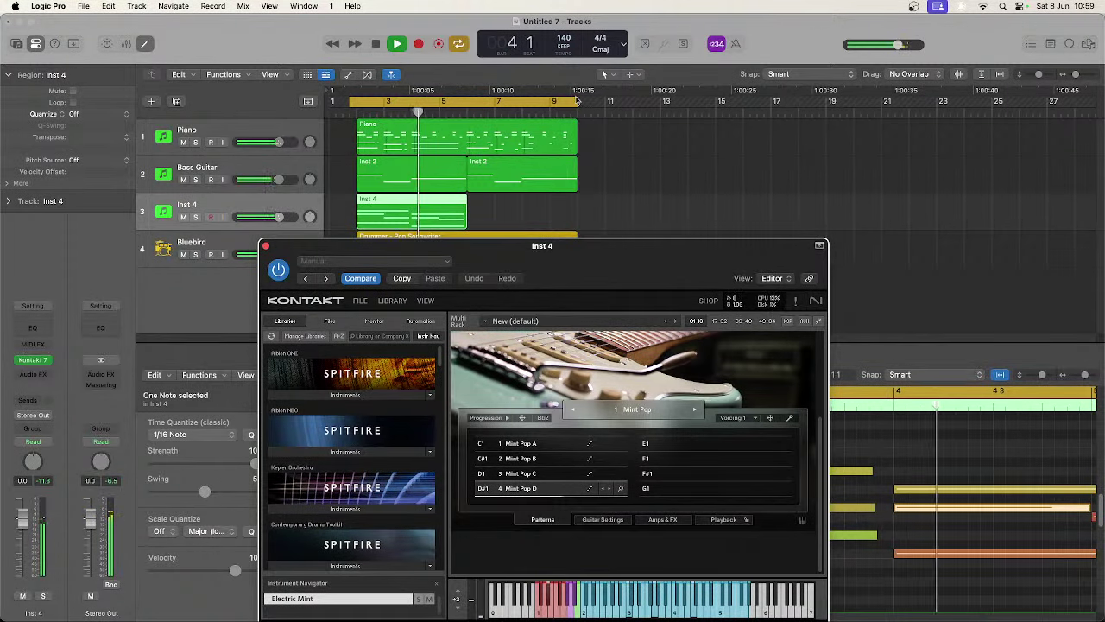
{"action": "left_click_drag", "start_coordinate": [578, 110], "coordinate": [469, 107]}
{"action": "key", "text": "space"}
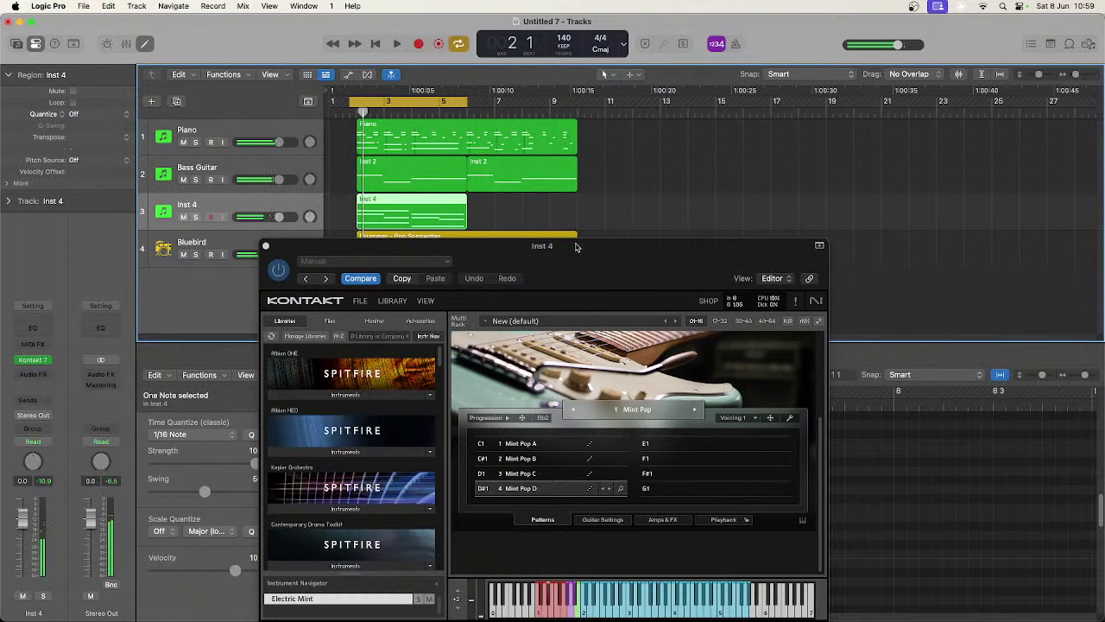
{"action": "key", "text": "space"}
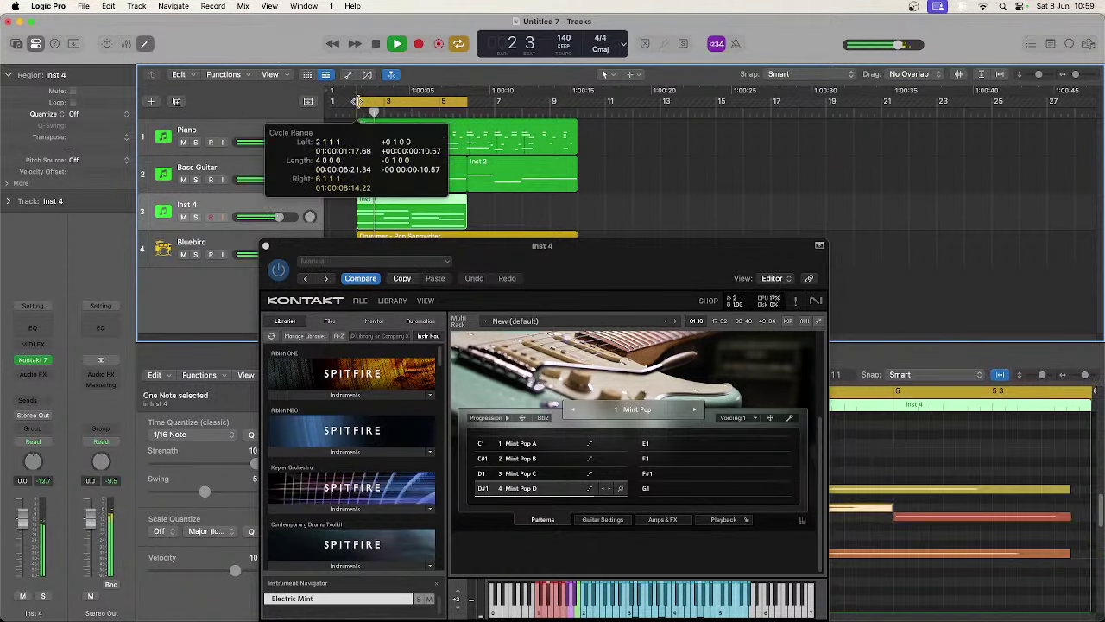
Step: Bring the guitar's pattern list back into view, stop playback and select the Mint Pop C pattern
{"action": "left_click_drag", "start_coordinate": [563, 253], "coordinate": [581, 123]}
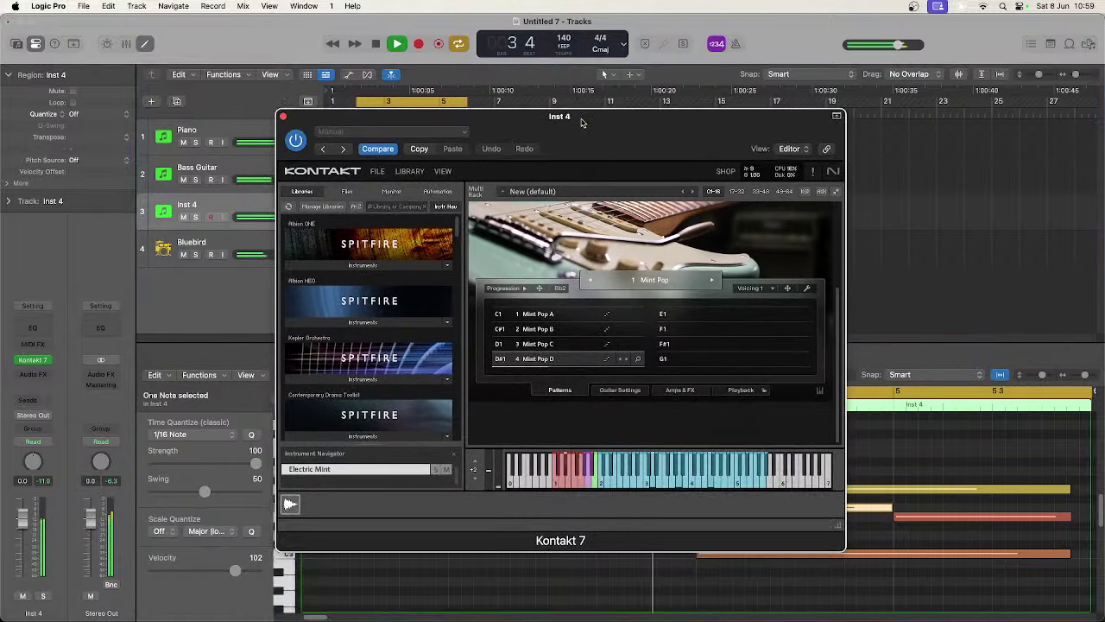
{"action": "key", "text": "space"}
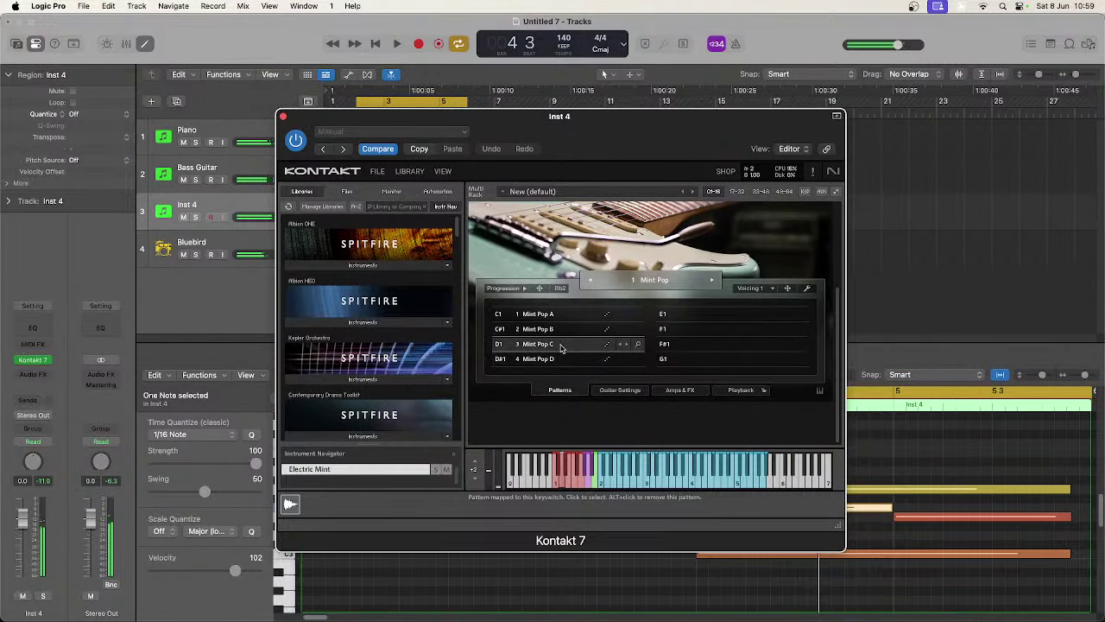
Step: Play the loop to hear the guitar part, move its instrument window clear of the track regions and stop playback
{"action": "key", "text": "space"}
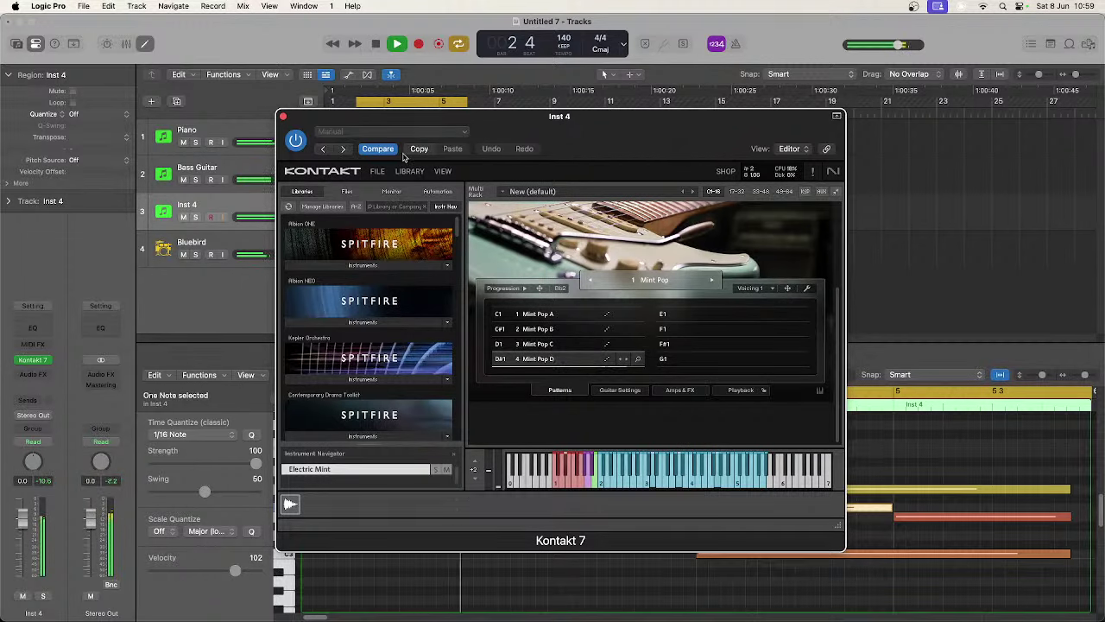
{"action": "left_click_drag", "start_coordinate": [406, 123], "coordinate": [454, 296]}
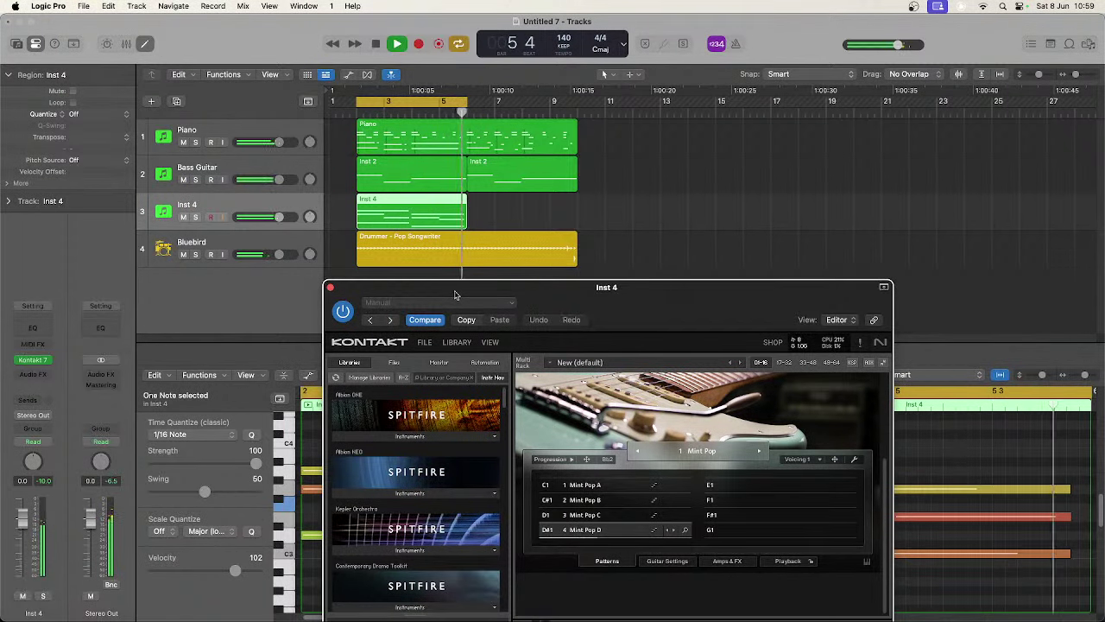
{"action": "key", "text": "space"}
Step: Create a new track with duplicate settings from the Inst 4 guitar track and select it
{"action": "right_click", "coordinate": [260, 200]}
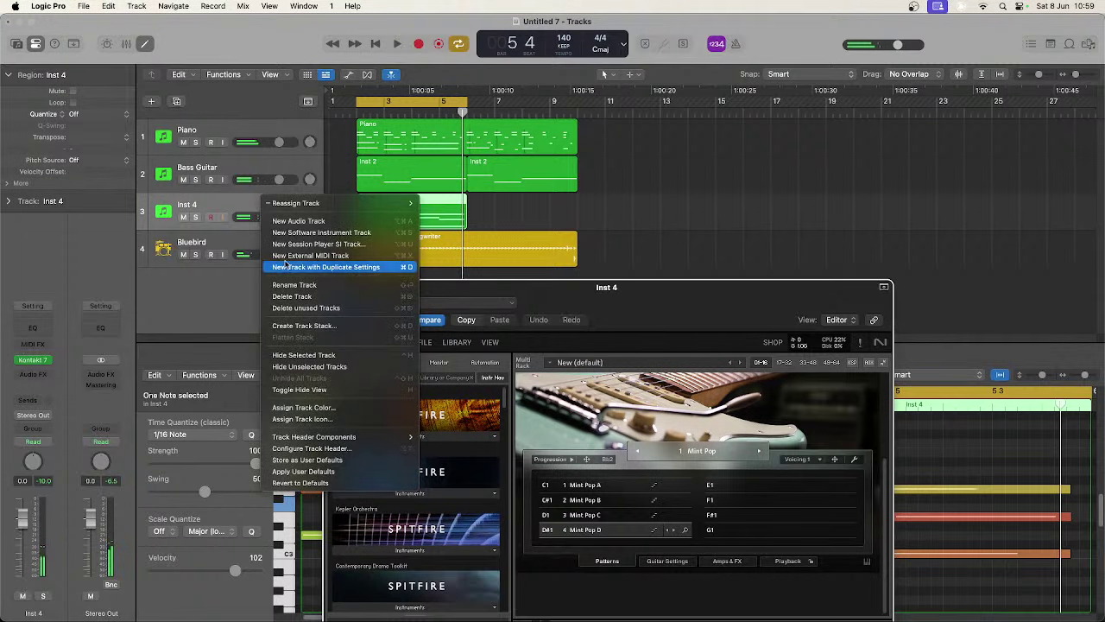
{"action": "left_click", "coordinate": [287, 265]}
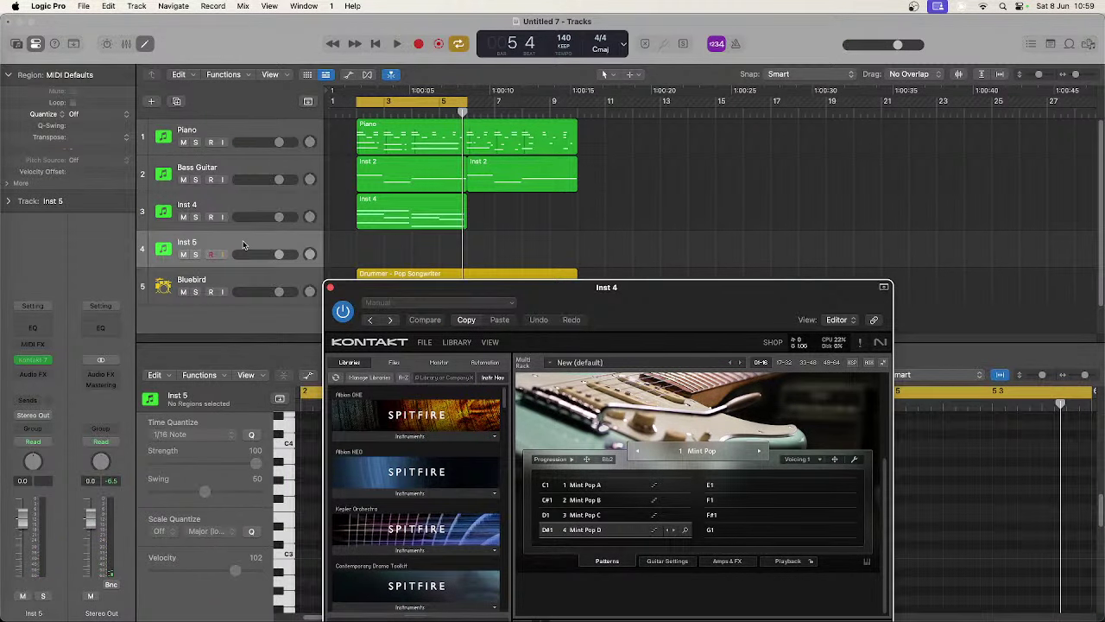
{"action": "left_click", "coordinate": [243, 245]}
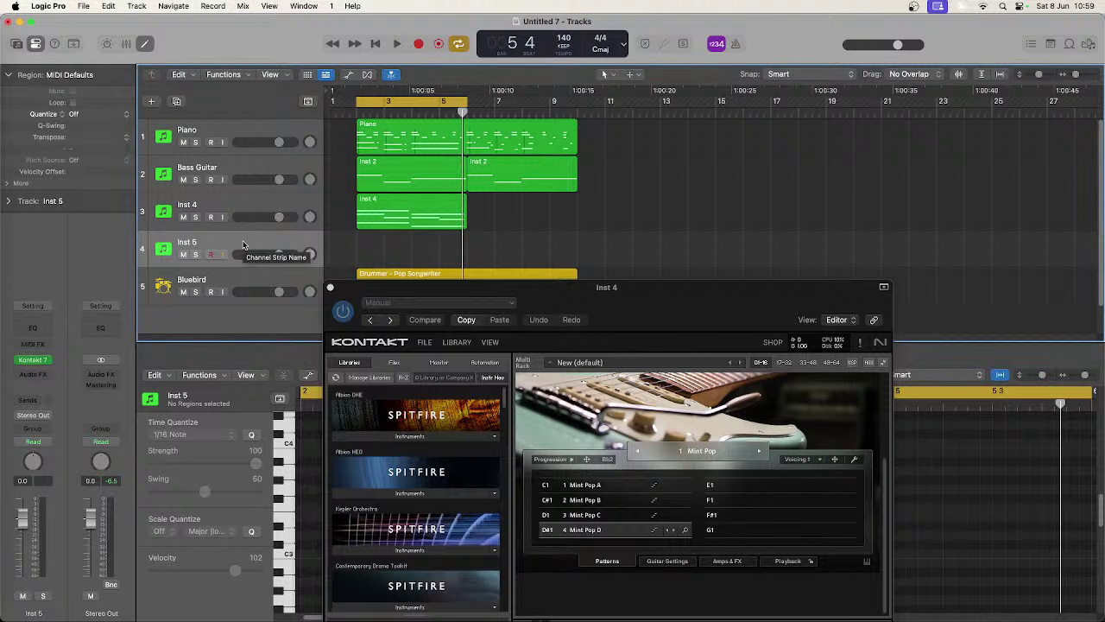
Step: Link the instrument window to the selected track and set the Inst 4 guitar's pattern to Mint Pop D
{"action": "left_click", "coordinate": [604, 516]}
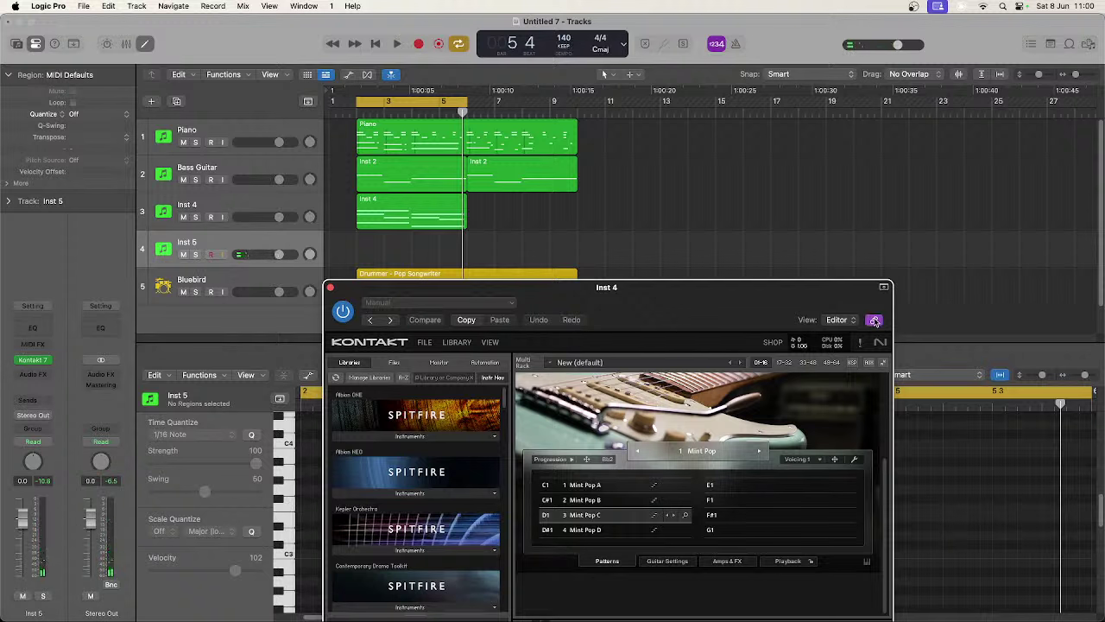
{"action": "left_click", "coordinate": [295, 207]}
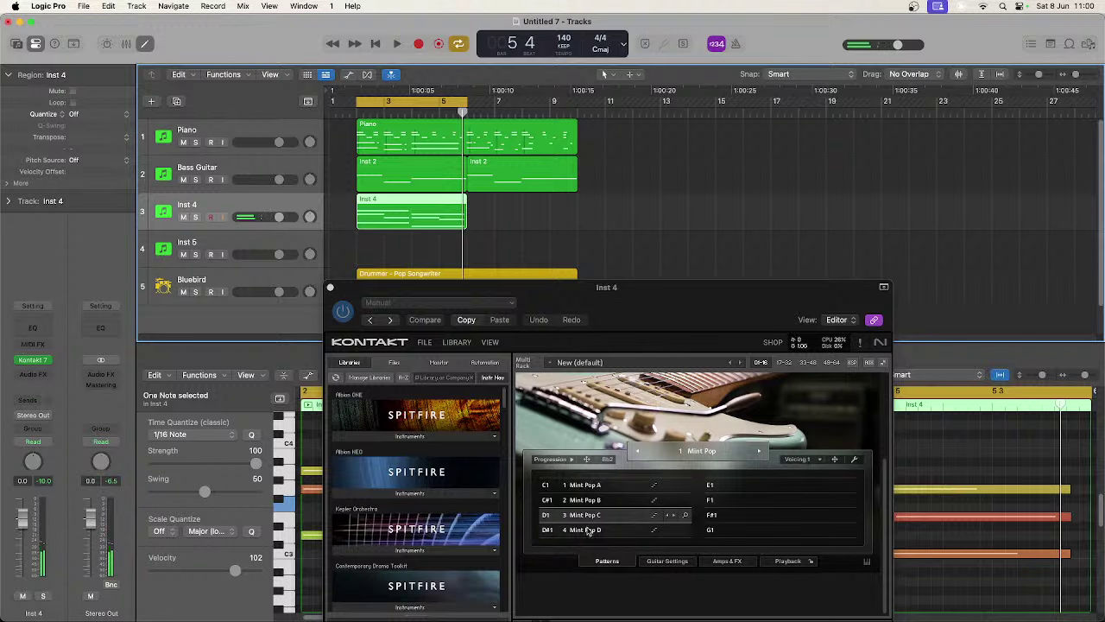
{"action": "left_click", "coordinate": [587, 531]}
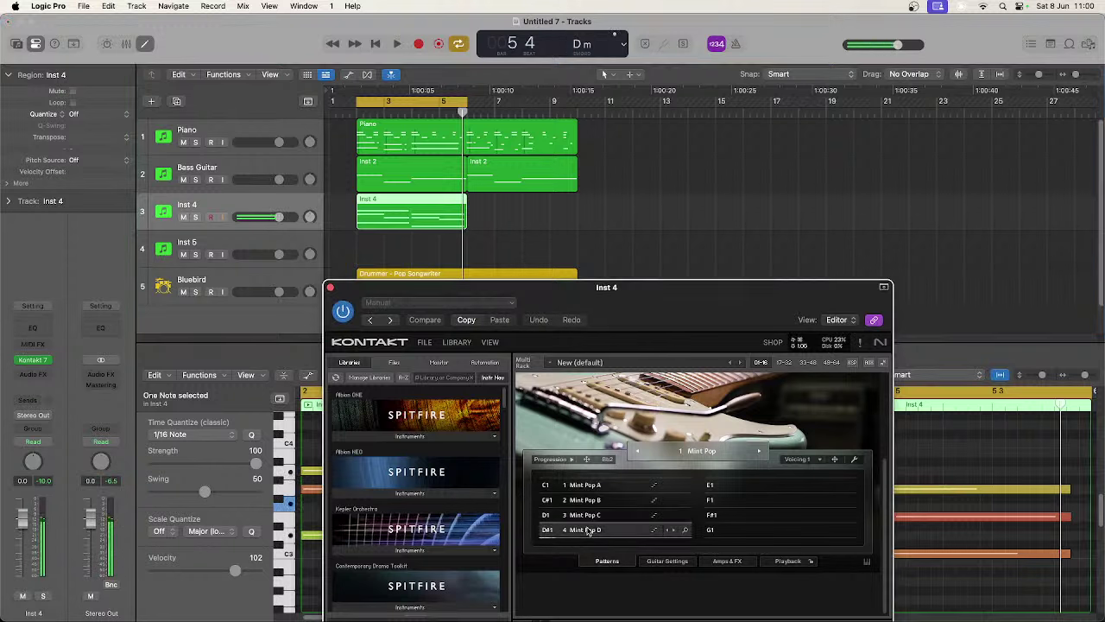
Step: Audition the Mint Pop C pattern on the Inst 5 Electric Mint guitar against the playing loop
{"action": "key", "text": "space"}
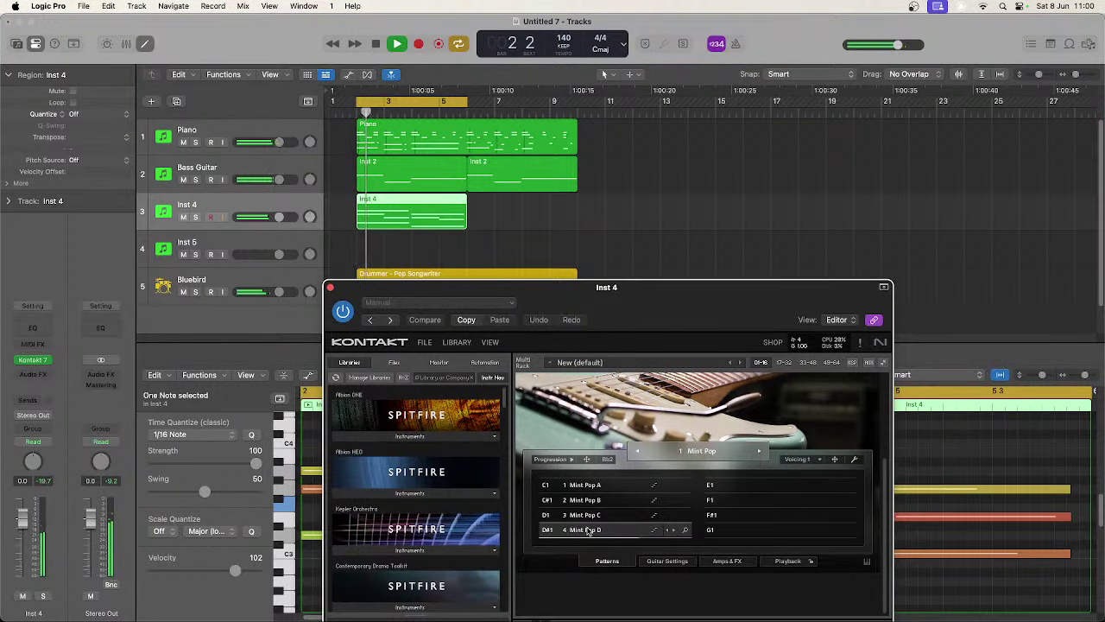
{"action": "left_click", "coordinate": [273, 243]}
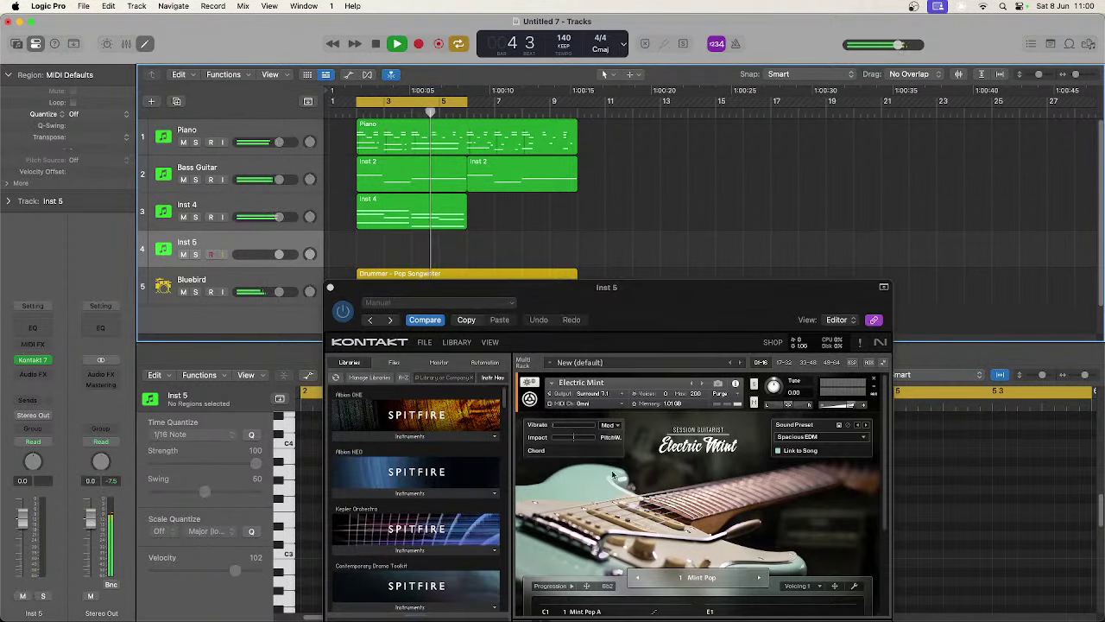
{"action": "left_click_drag", "start_coordinate": [611, 285], "coordinate": [725, 130]}
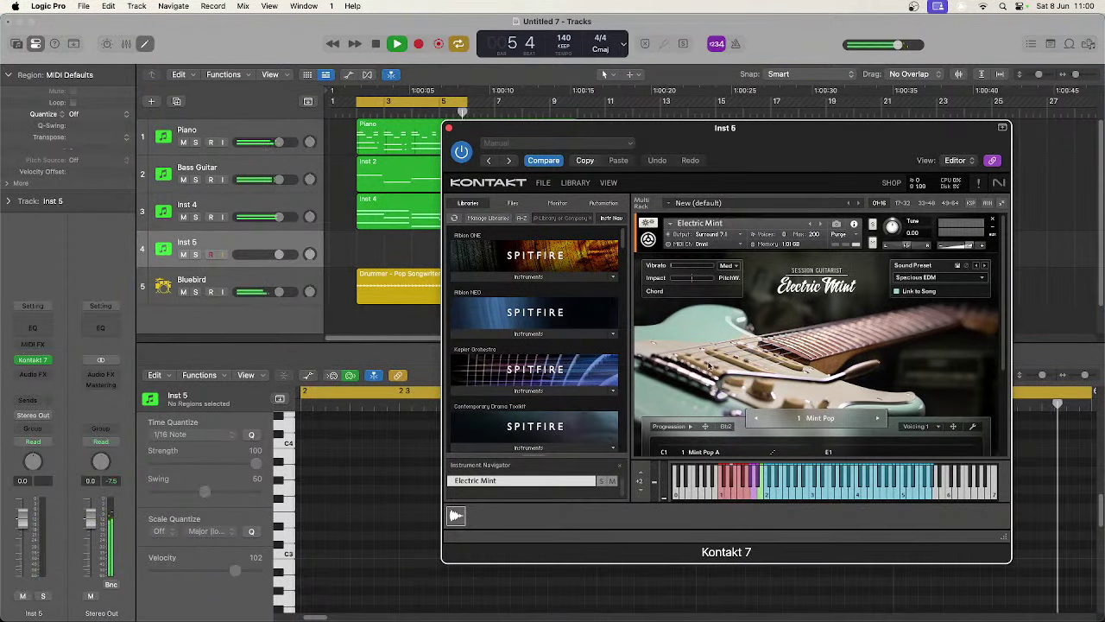
{"action": "left_click_drag", "start_coordinate": [1004, 333], "coordinate": [1005, 408]}
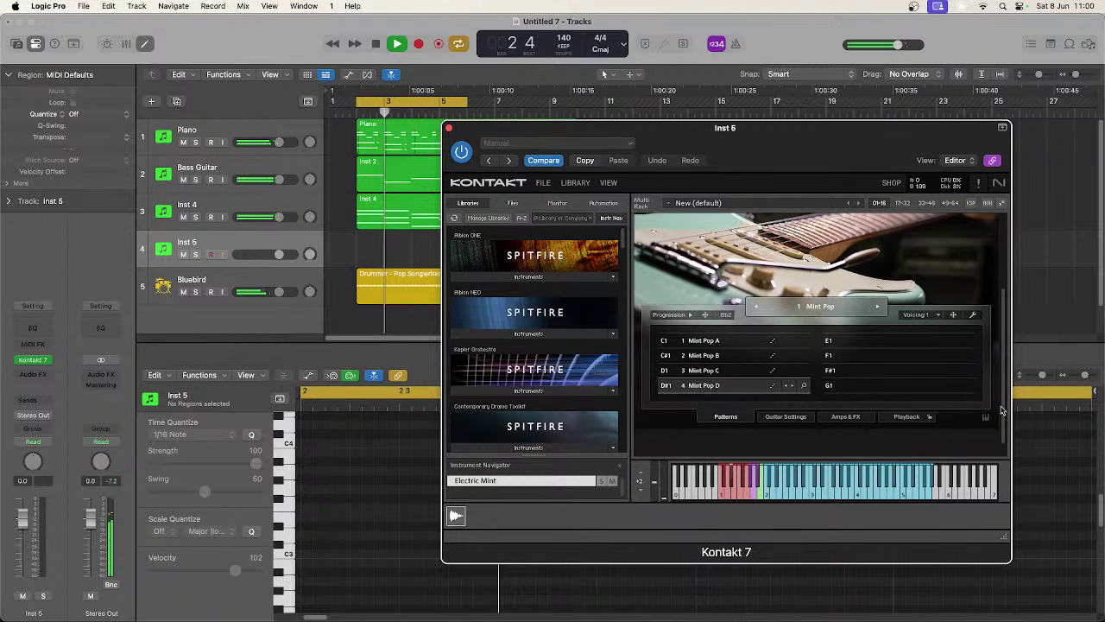
{"action": "left_click", "coordinate": [723, 371]}
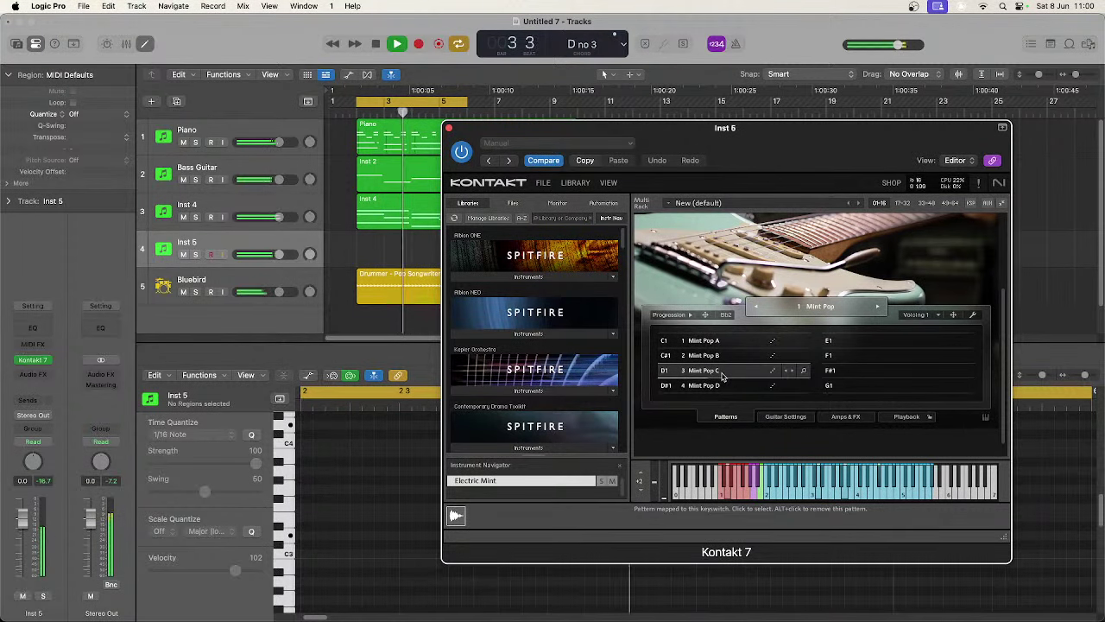
{"action": "key", "text": "space"}
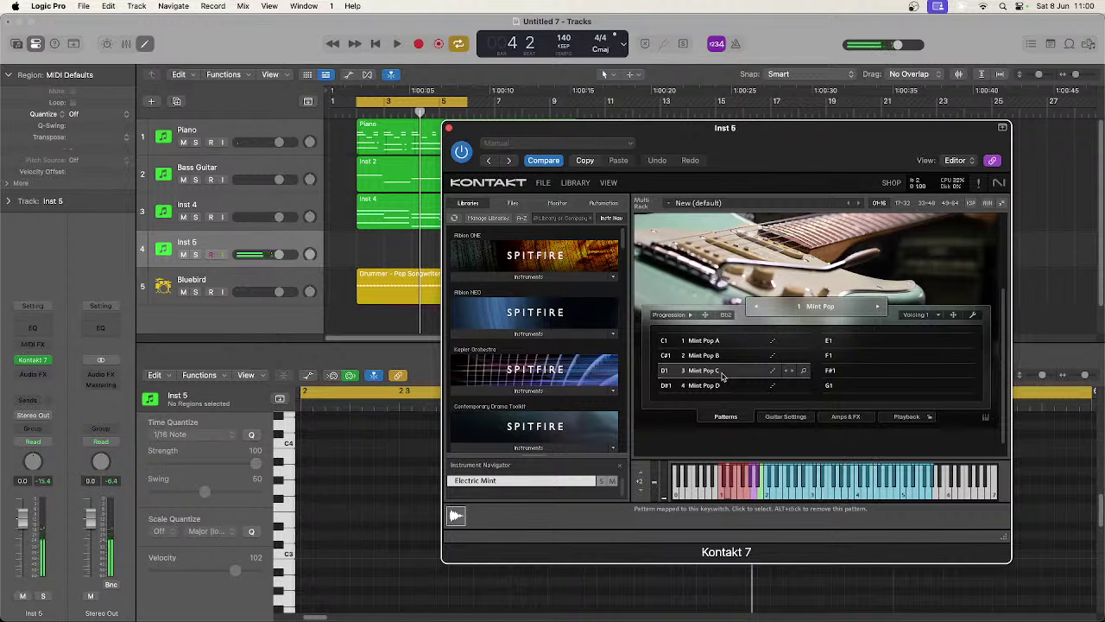
{"action": "key", "text": "space"}
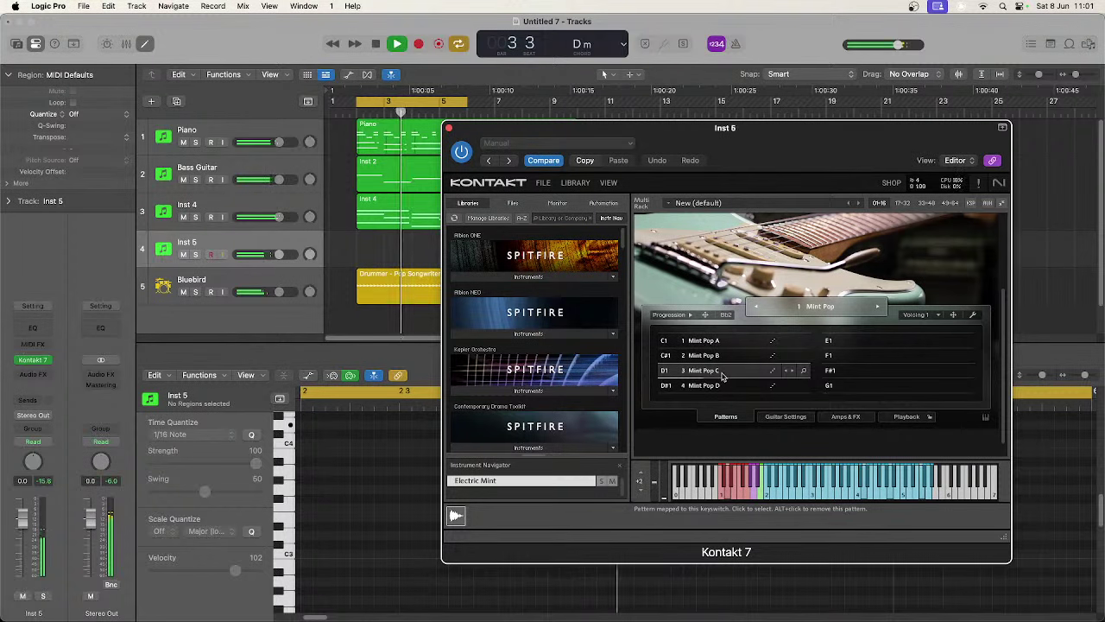
{"action": "key", "text": "space"}
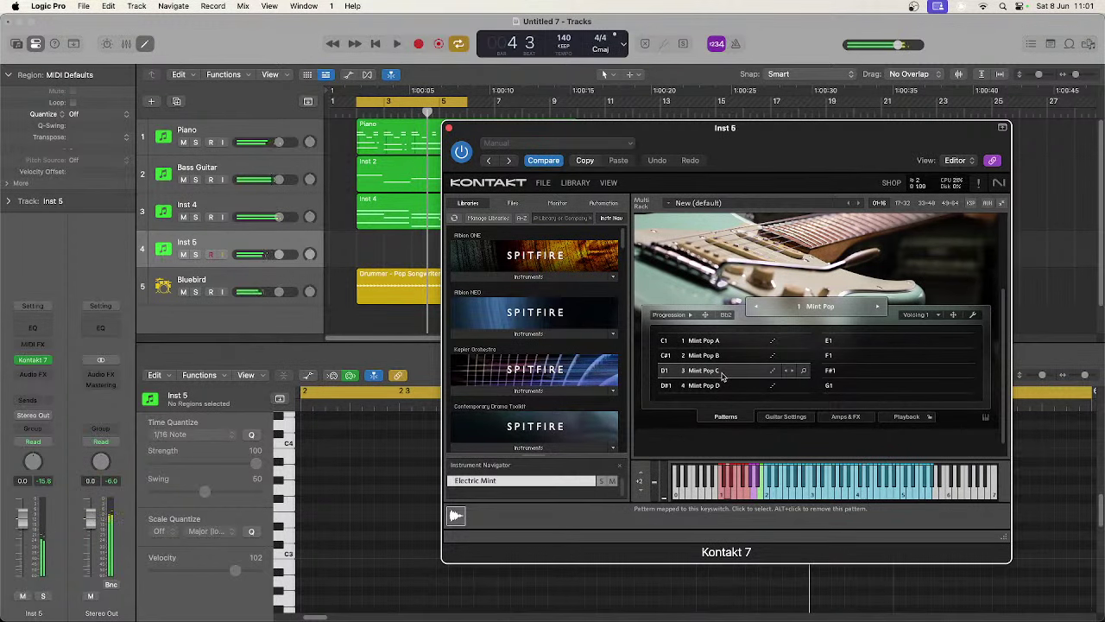
Step: Remove Electric Mint from the Inst 5 instrument and load Strummed Acoustic in its place
{"action": "left_click_drag", "start_coordinate": [769, 131], "coordinate": [613, 123]}
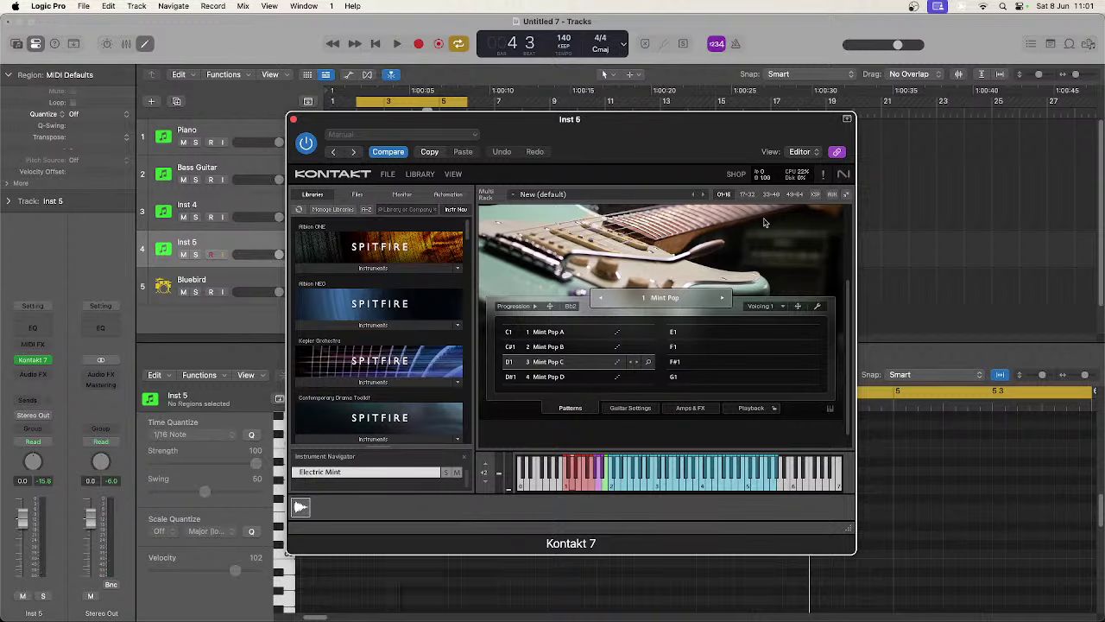
{"action": "scroll", "coordinate": [765, 223], "scroll_direction": "up", "scroll_amount": 5}
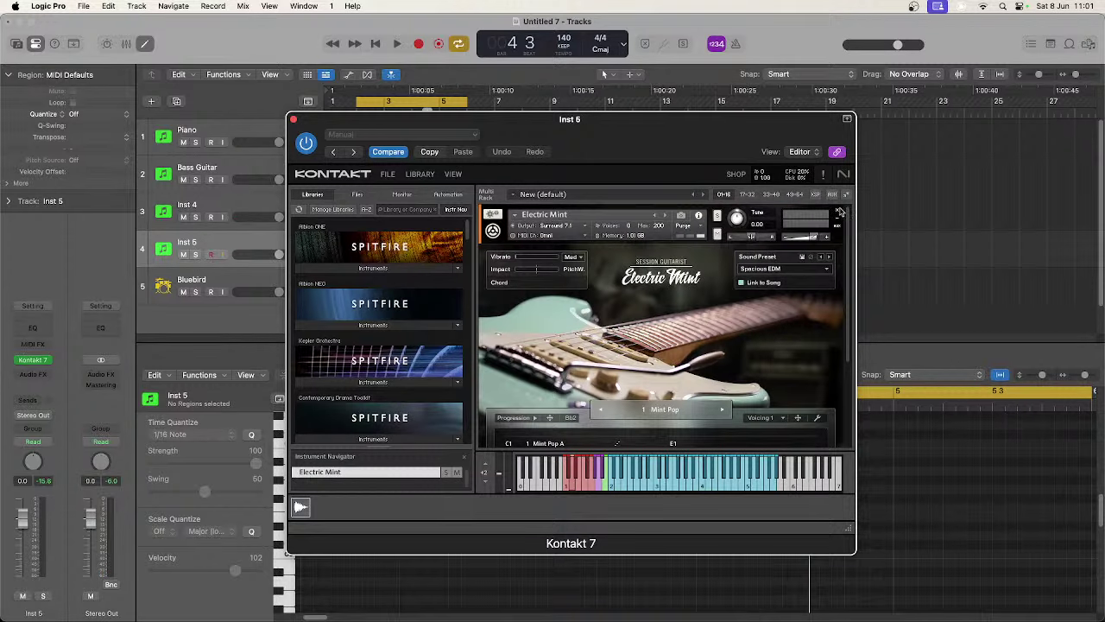
{"action": "left_click", "coordinate": [837, 213]}
{"action": "scroll", "coordinate": [437, 314], "scroll_direction": "down", "scroll_amount": 10}
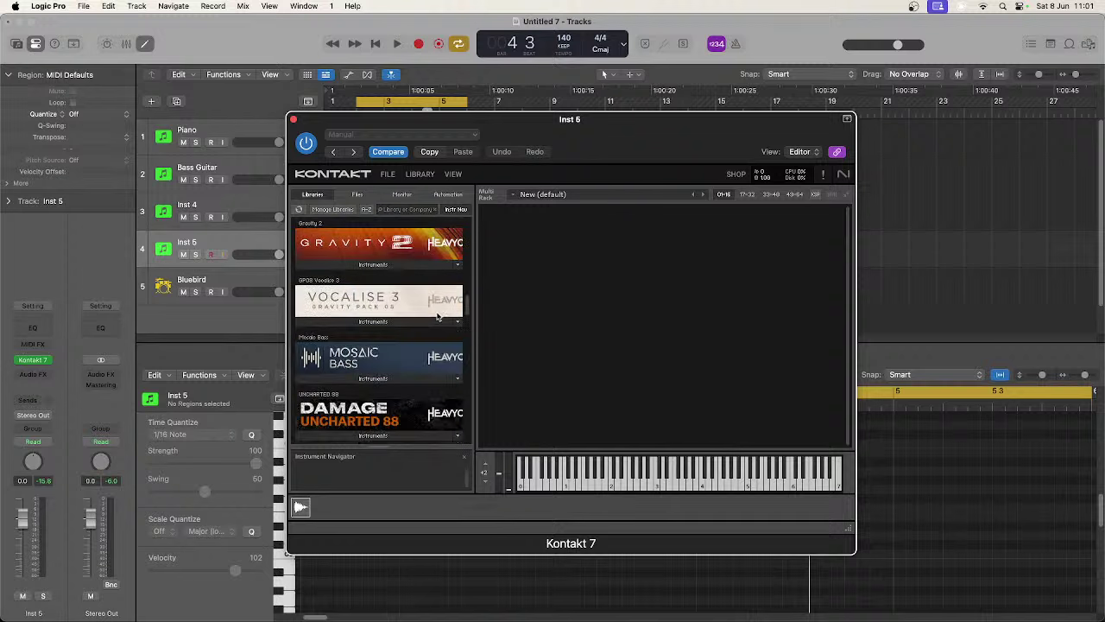
{"action": "scroll", "coordinate": [437, 316], "scroll_direction": "down", "scroll_amount": 10}
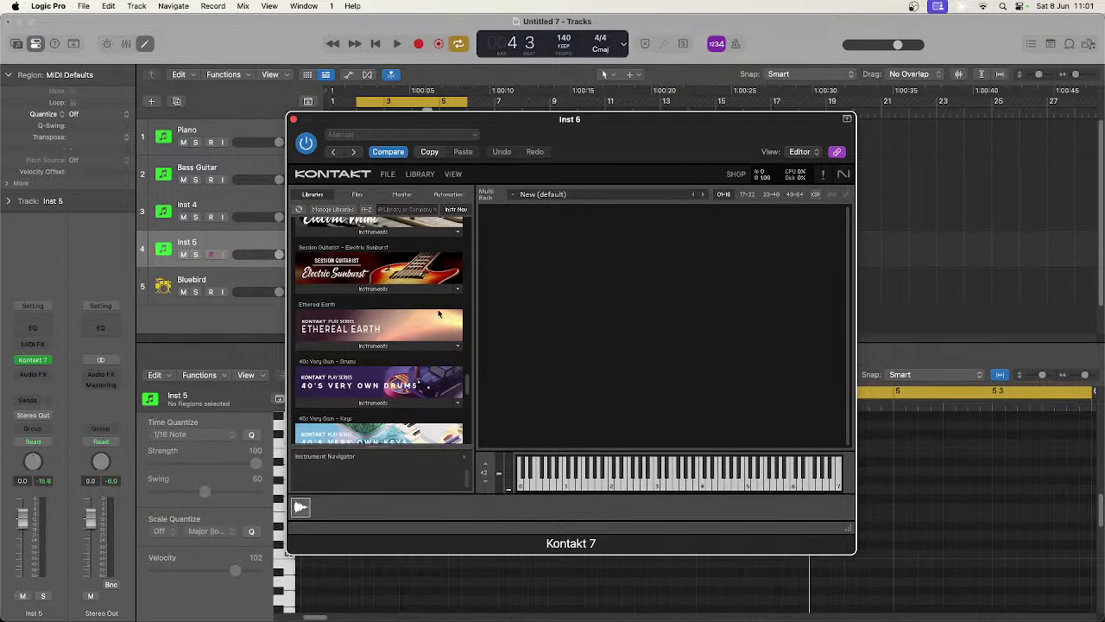
{"action": "scroll", "coordinate": [438, 314], "scroll_direction": "up", "scroll_amount": 4}
{"action": "left_click", "coordinate": [385, 288]}
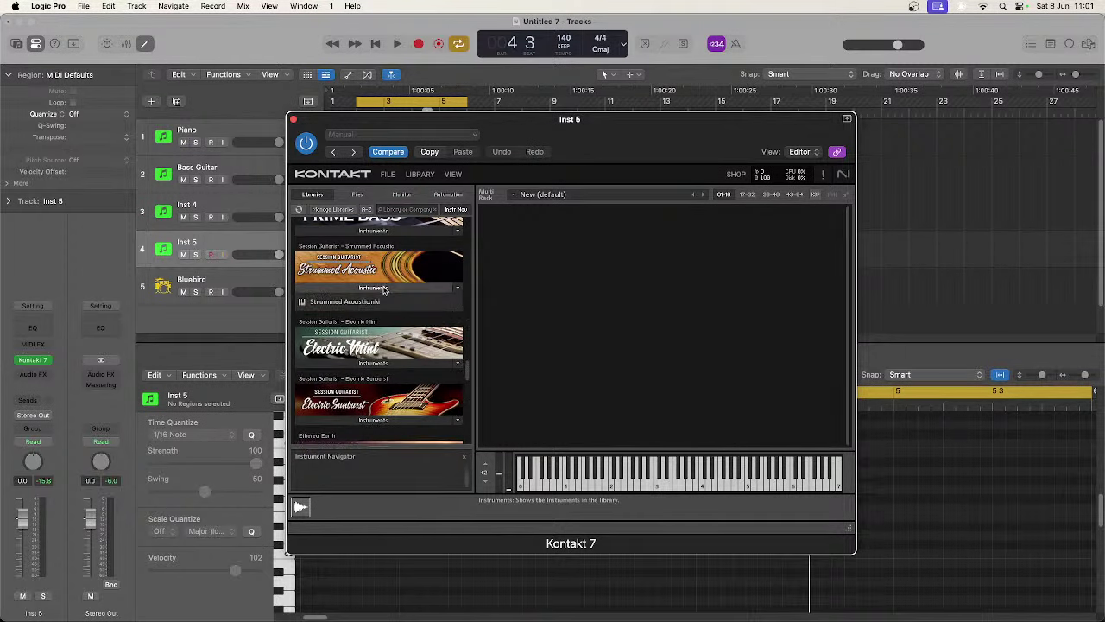
{"action": "left_click_drag", "start_coordinate": [352, 301], "coordinate": [641, 297]}
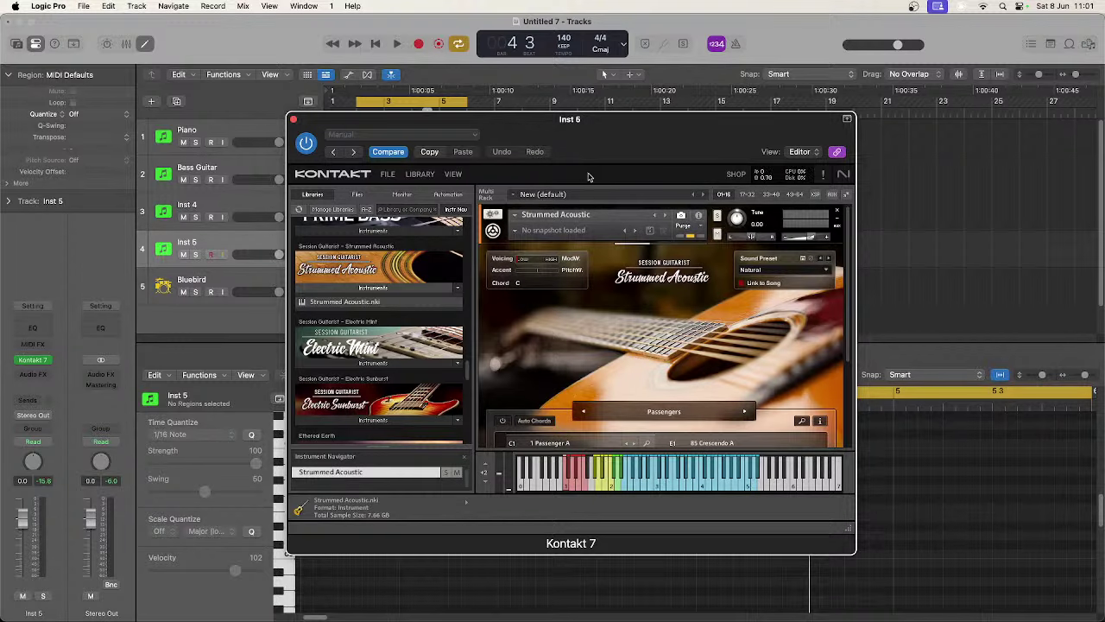
Step: Load the Brit Pop pattern set in Strummed Acoustic and try its Brit Pop B Mtd pattern over the loop
{"action": "scroll", "coordinate": [836, 408], "scroll_direction": "down", "scroll_amount": 3}
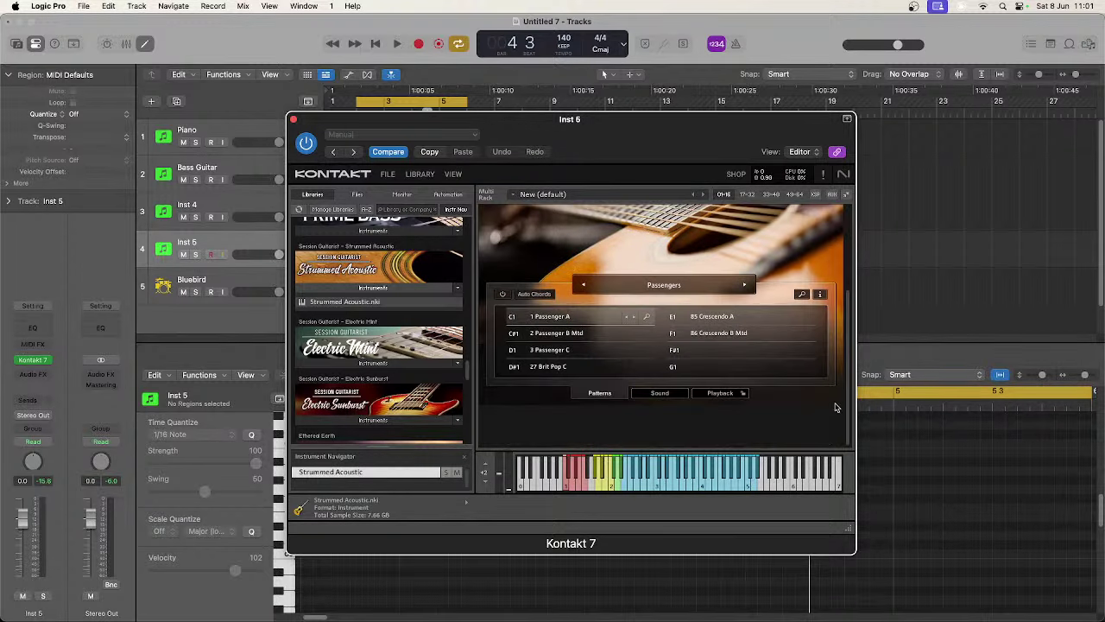
{"action": "left_click", "coordinate": [665, 286]}
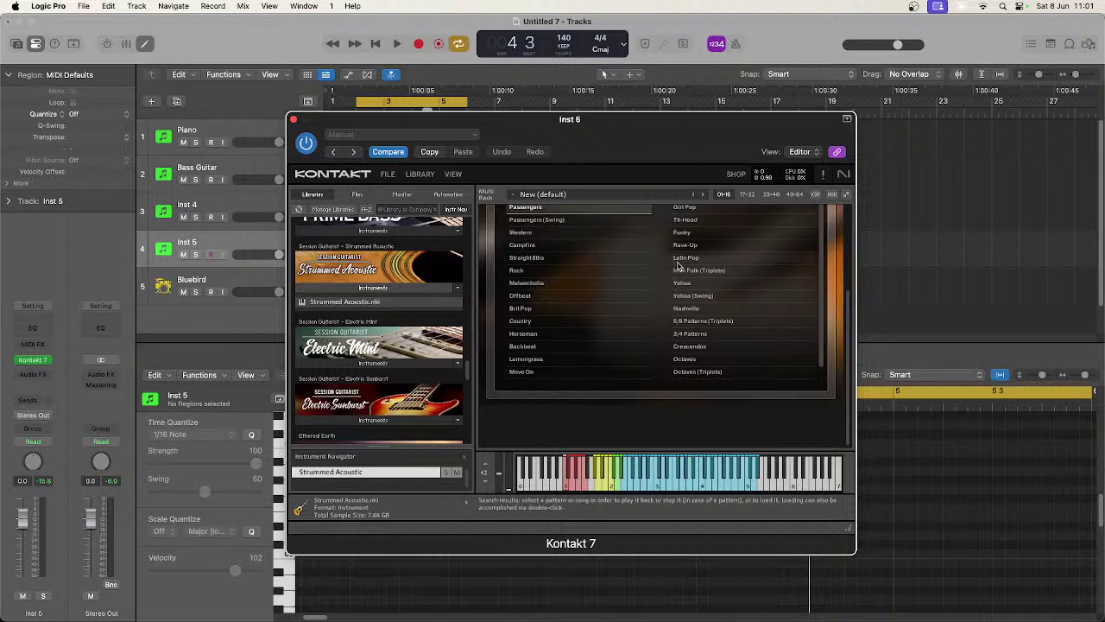
{"action": "left_click", "coordinate": [574, 309]}
{"action": "double_click", "coordinate": [574, 309]}
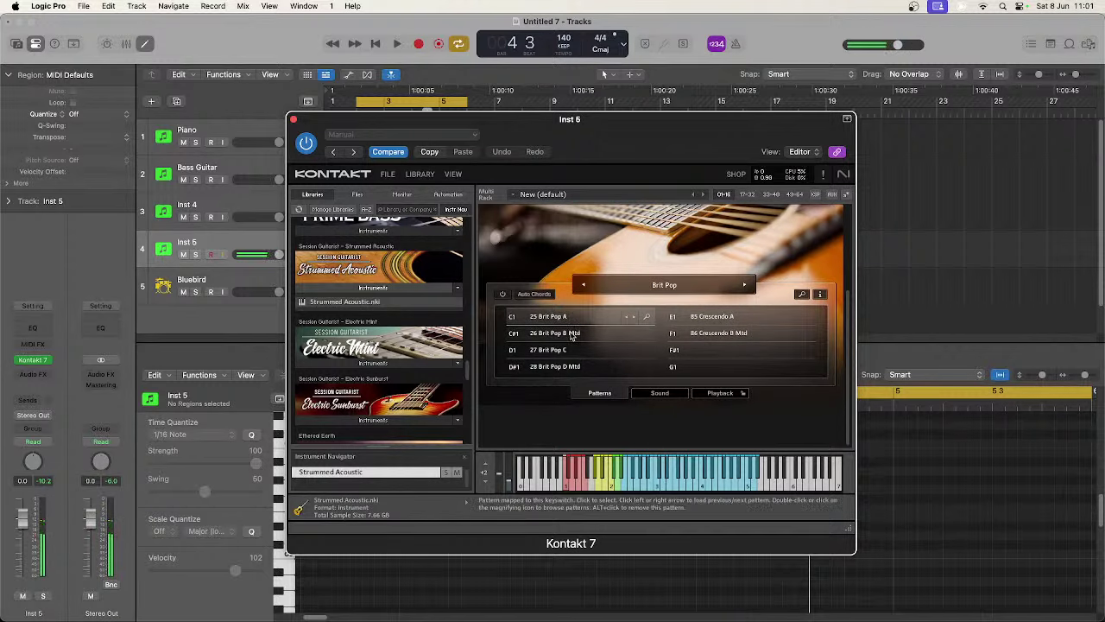
{"action": "left_click", "coordinate": [571, 335]}
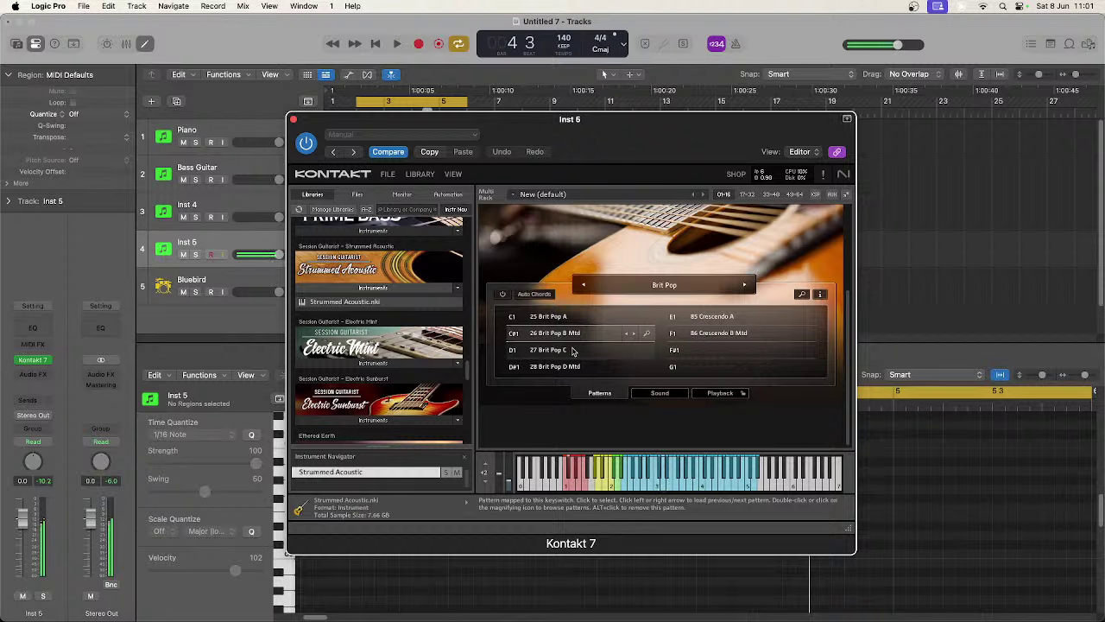
{"action": "key", "text": "space"}
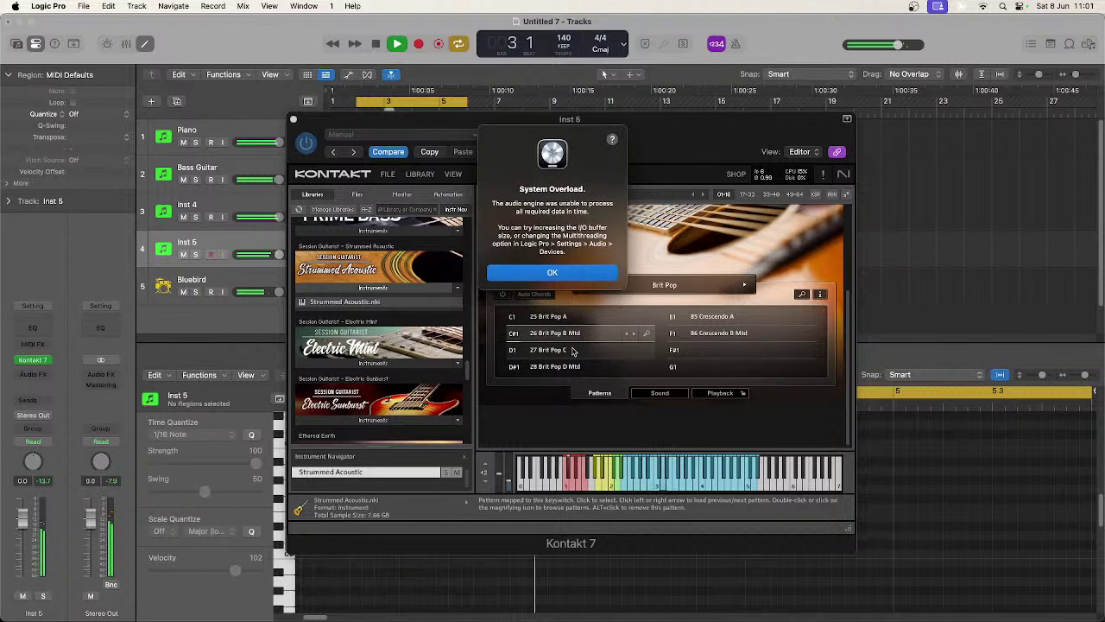
{"action": "left_click", "coordinate": [535, 275]}
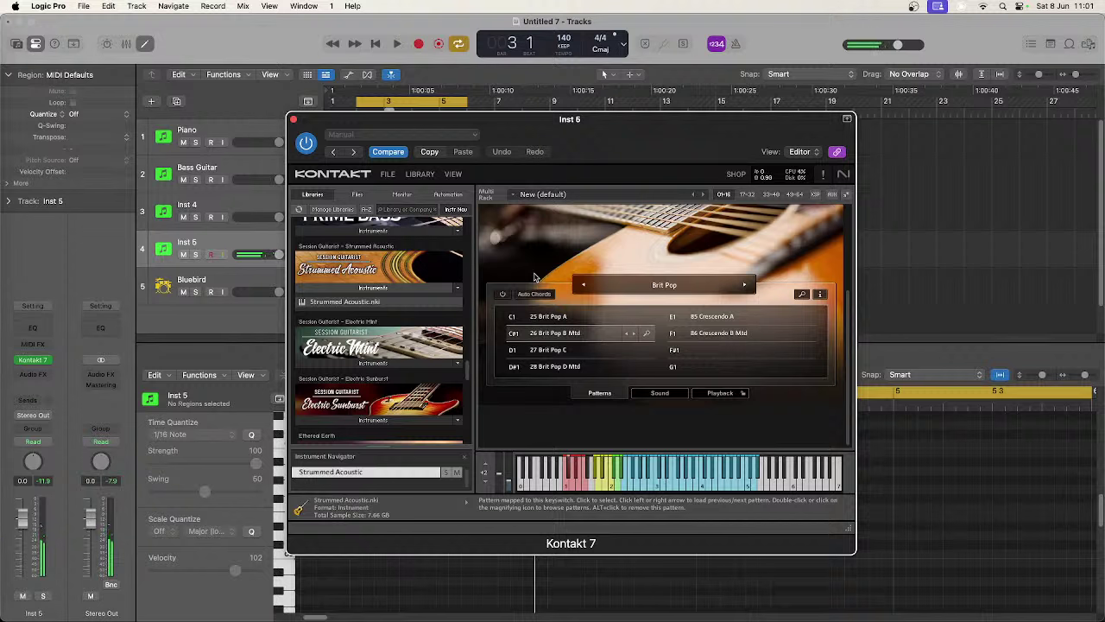
Step: Record a sustained strummed note on Inst 5 from bar 2, dismiss the overload alert and close the instrument window
{"action": "key", "text": "r"}
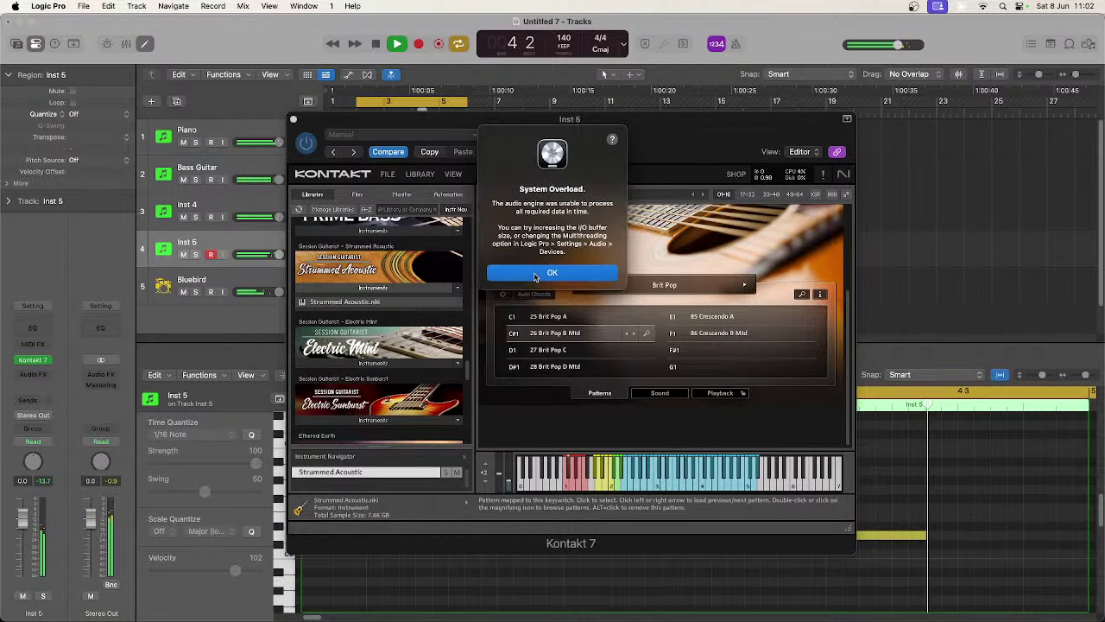
{"action": "left_click", "coordinate": [536, 273]}
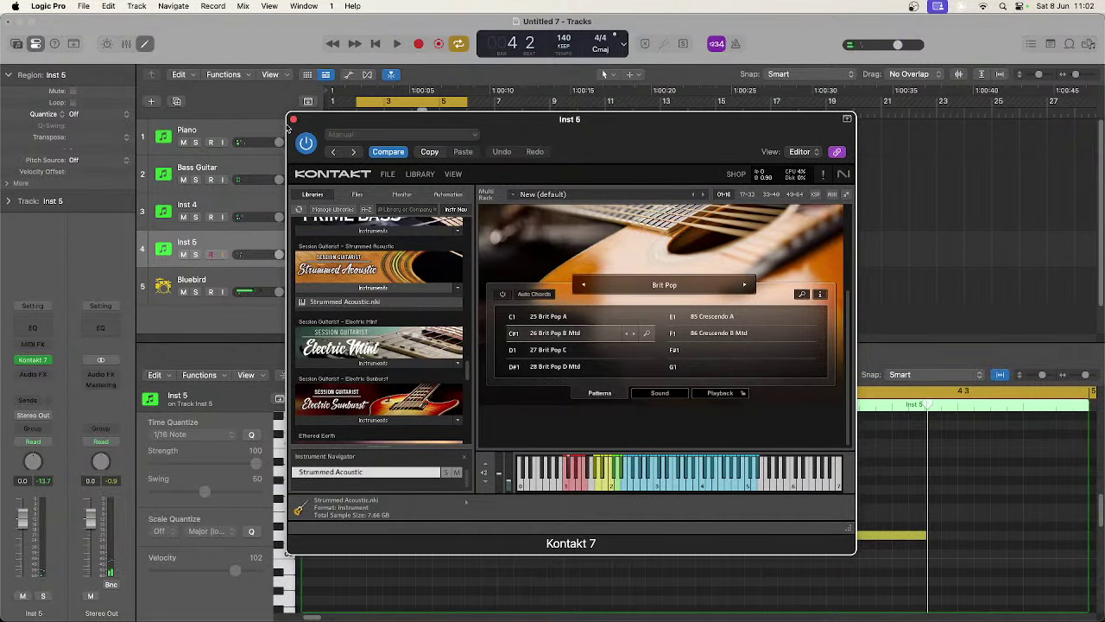
{"action": "left_click", "coordinate": [294, 119]}
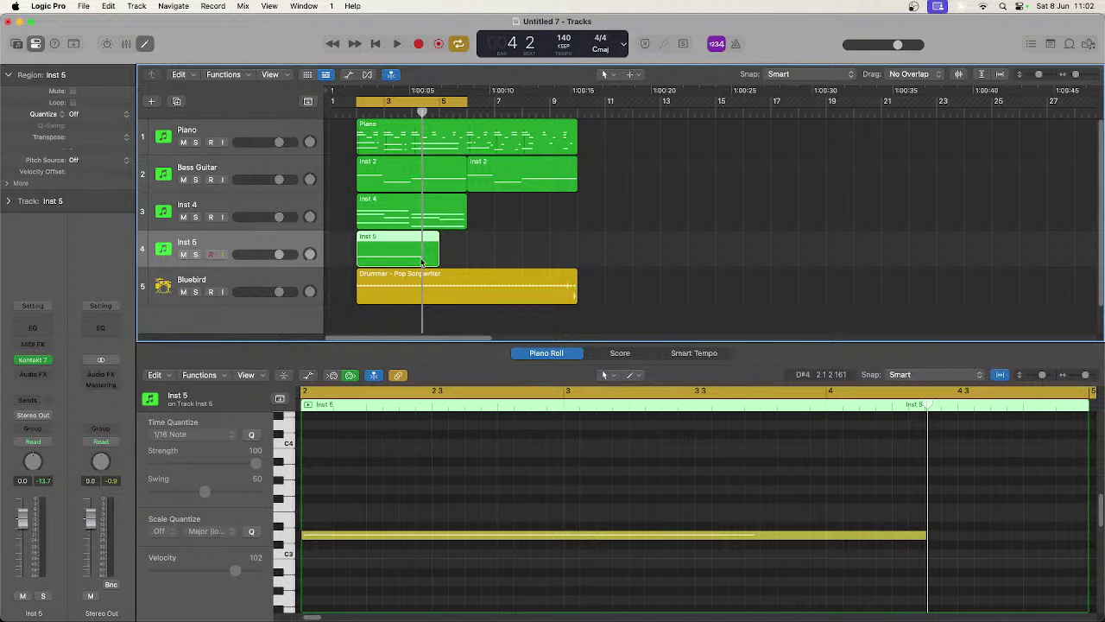
Step: Extend the Inst 5 region to bar 6, lengthen its sustained note almost to the region's end and play the result
{"action": "left_click_drag", "start_coordinate": [440, 267], "coordinate": [467, 258]}
{"action": "left_click_drag", "start_coordinate": [768, 538], "coordinate": [978, 532]}
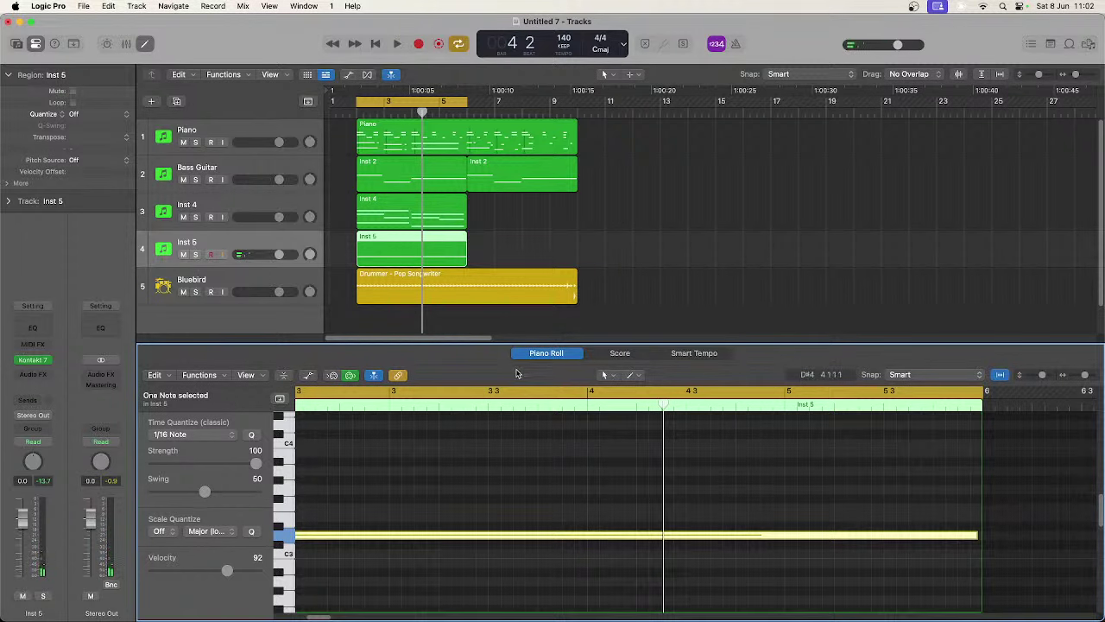
{"action": "key", "text": "space"}
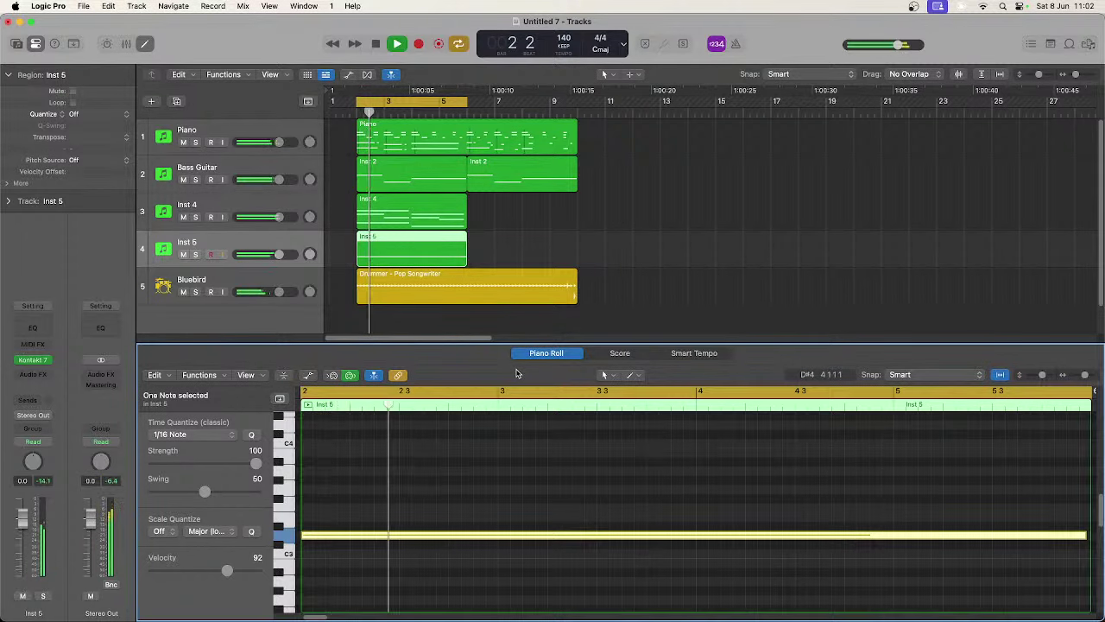
{"action": "key", "text": "space"}
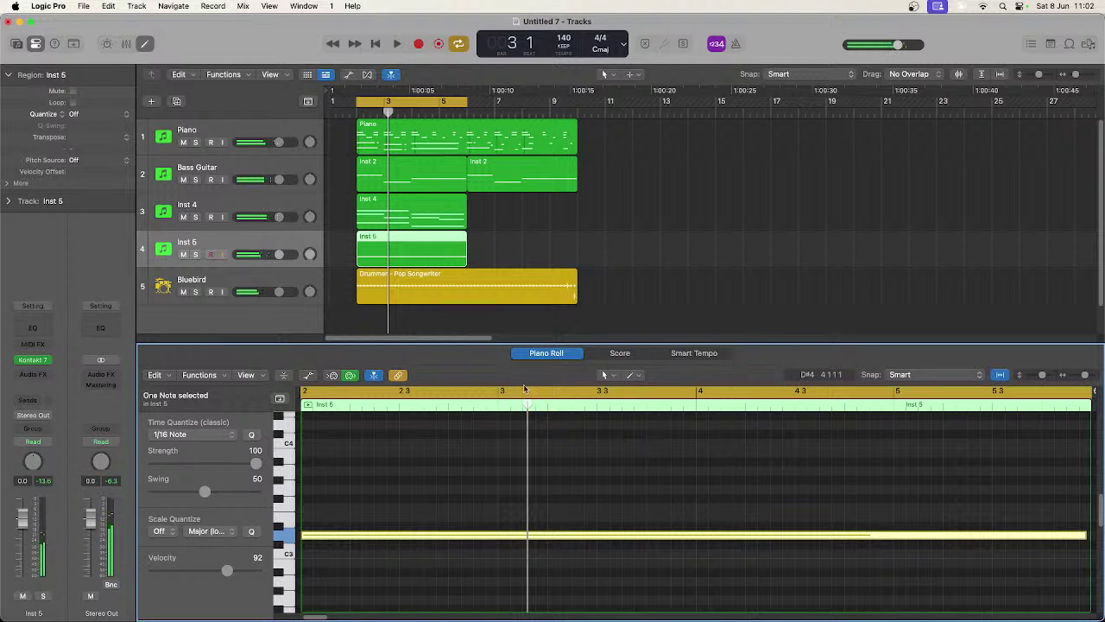
Step: Play the loop to hear the sustained Inst 5 strum with the other tracks
{"action": "left_click", "coordinate": [486, 595]}
{"action": "key", "text": "super+a"}
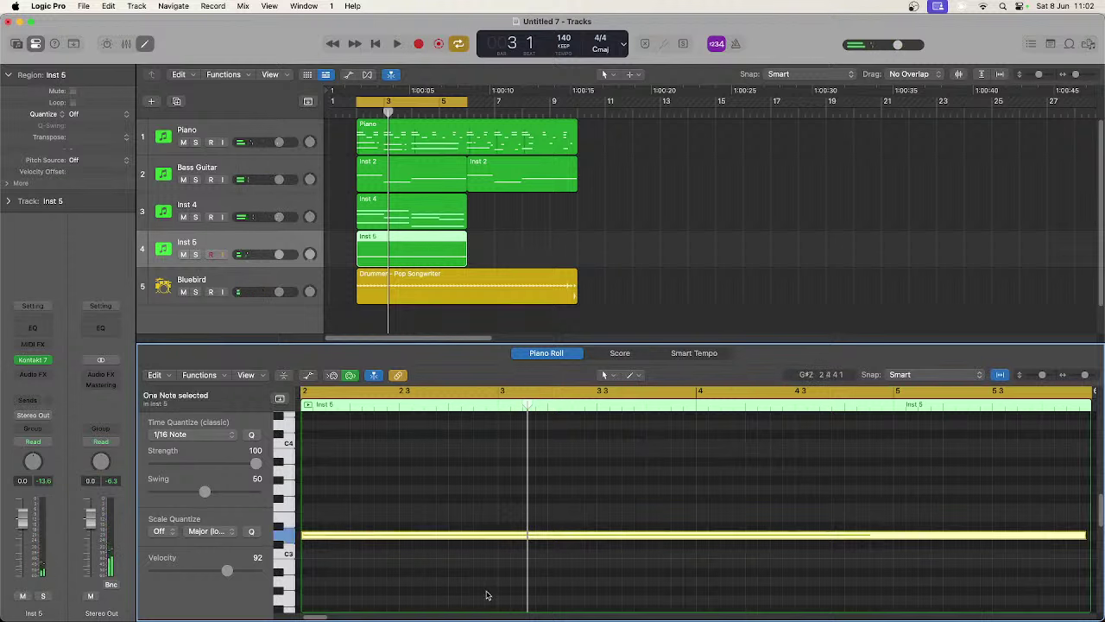
{"action": "key", "text": "space"}
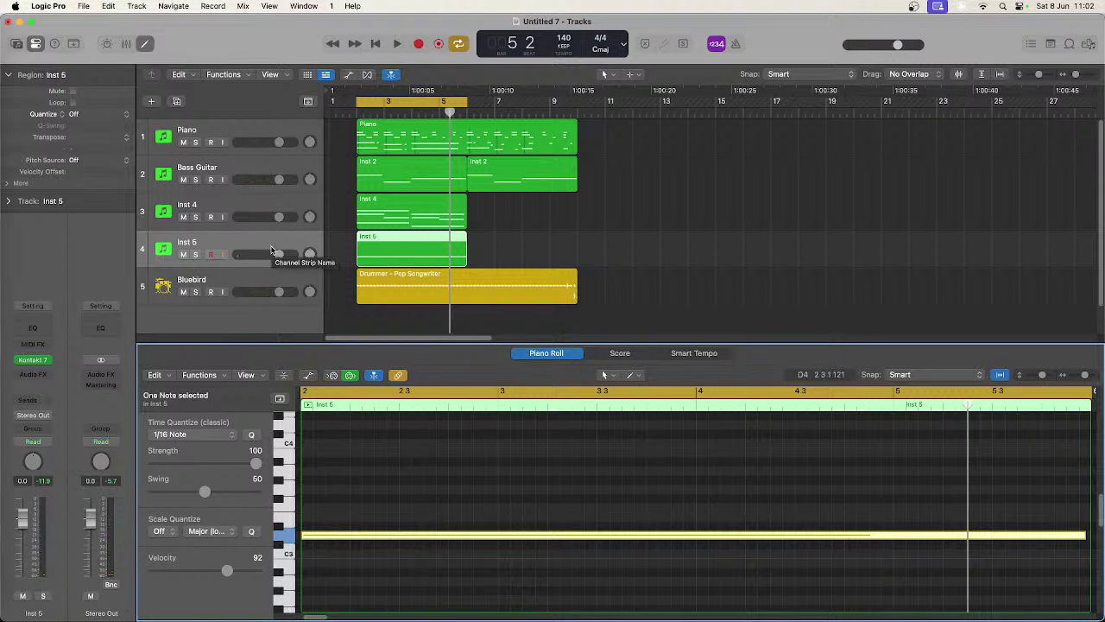
Step: Rename the Inst 5 track as Strummed Acoustic and the Inst 4 track as Electric Guitar
{"action": "double_click", "coordinate": [203, 242]}
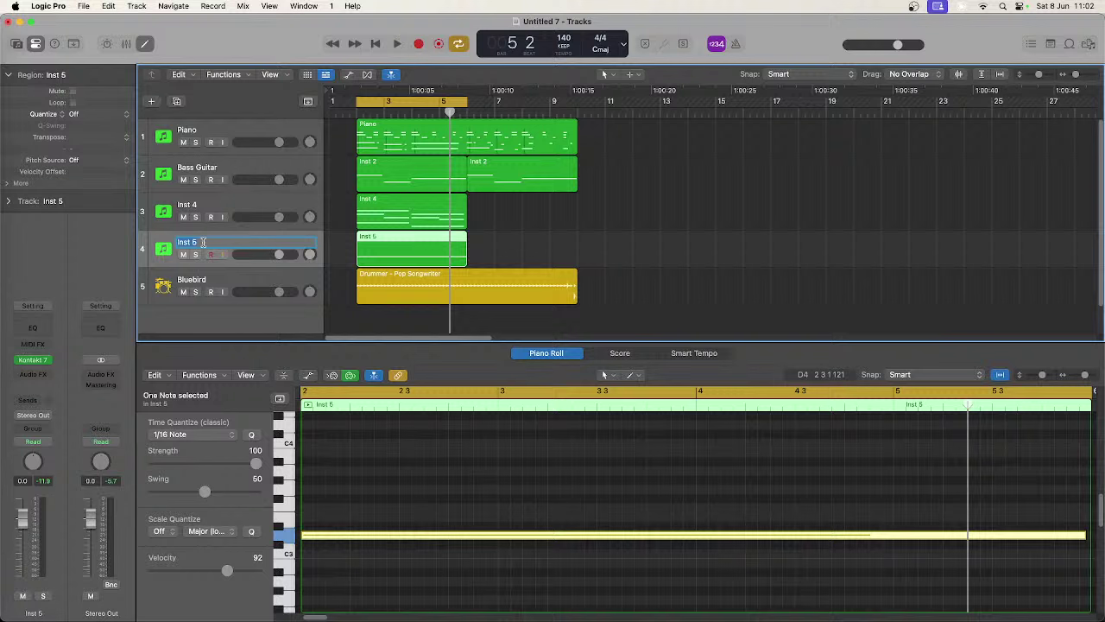
{"action": "type", "text": "Strummed"}
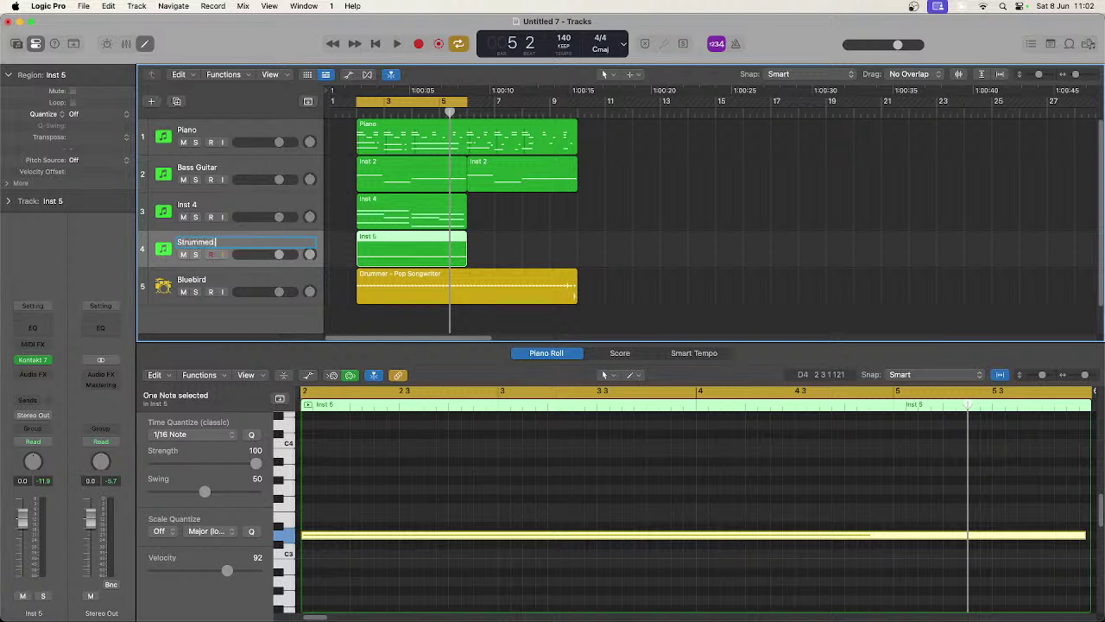
{"action": "type", "text": " Acoustic"}
{"action": "key", "text": "Return"}
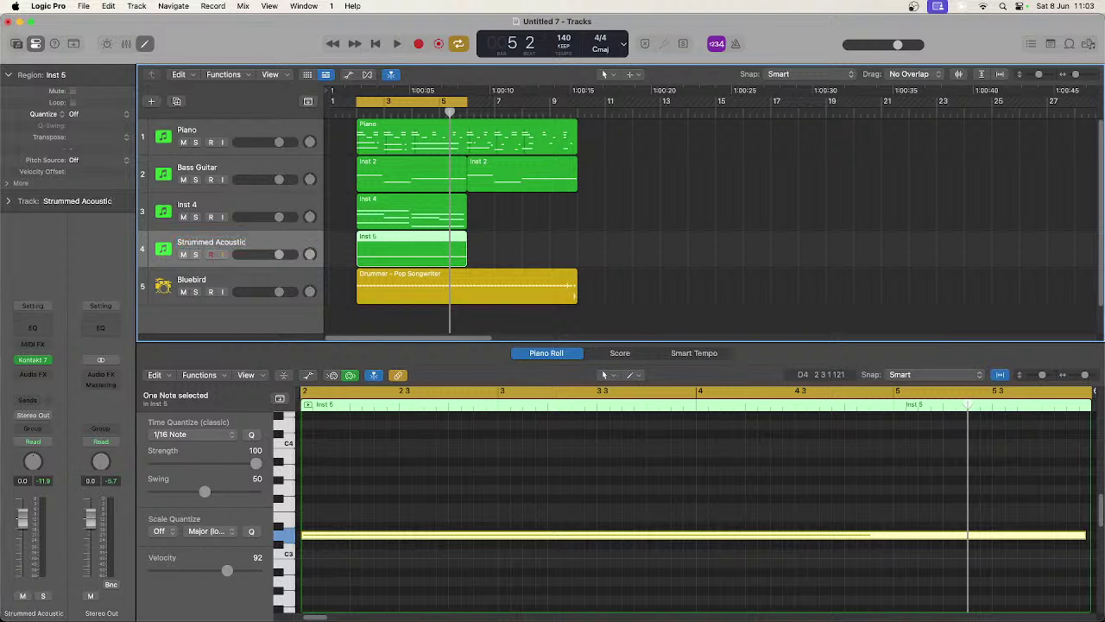
{"action": "left_click", "coordinate": [271, 209]}
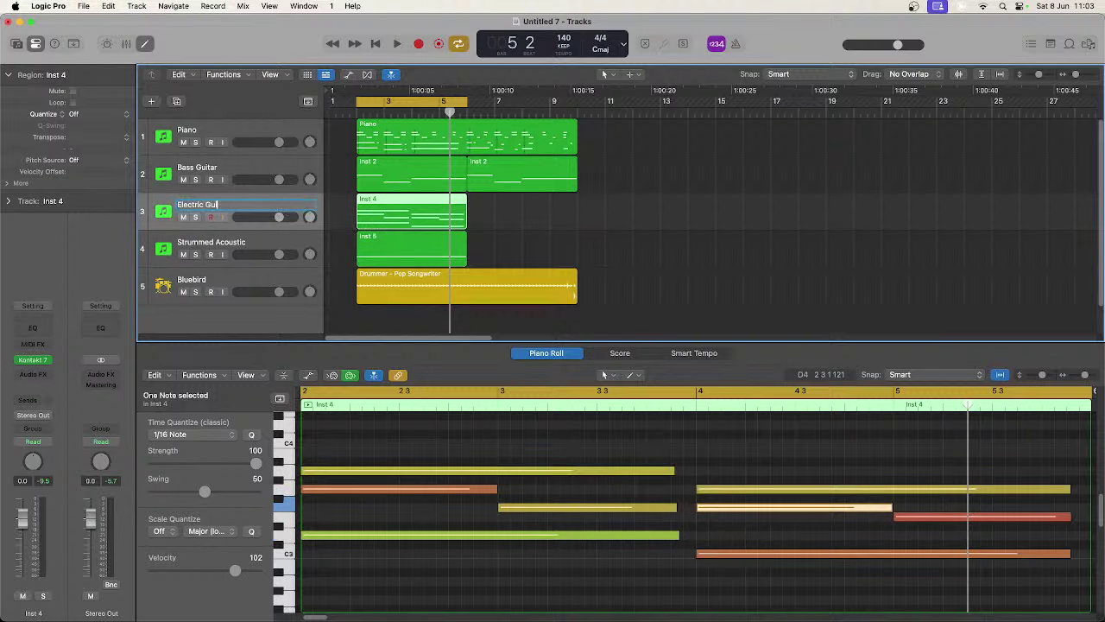
{"action": "key", "text": "Return"}
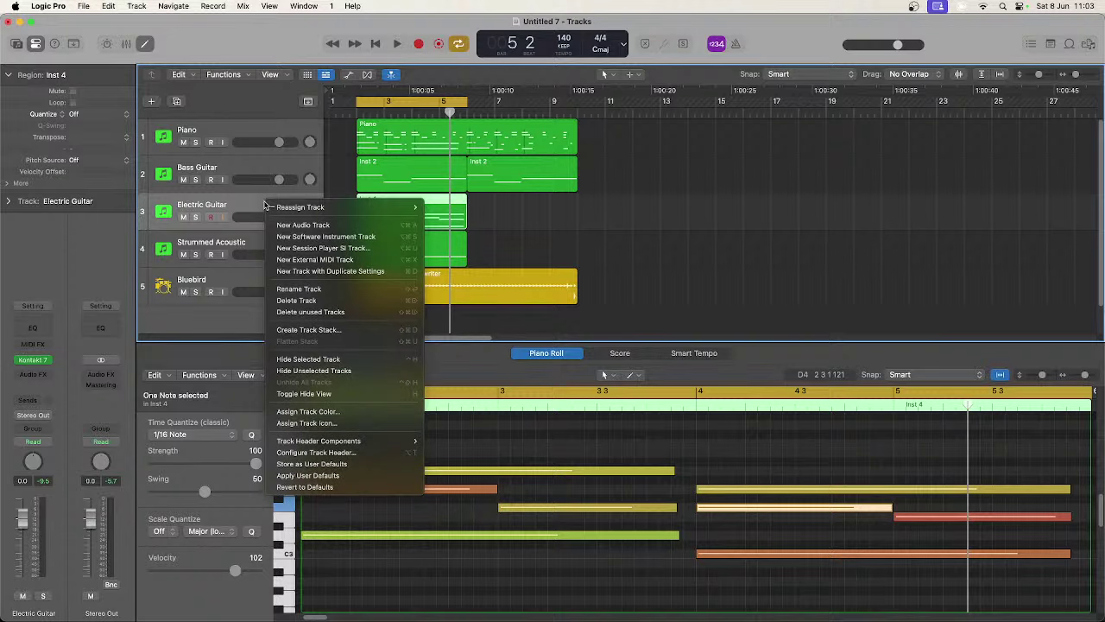
Step: Bounce the Electric Guitar track's region in place to a new track named Electric Guit BIP, leaving the source region
{"action": "left_click", "coordinate": [264, 206]}
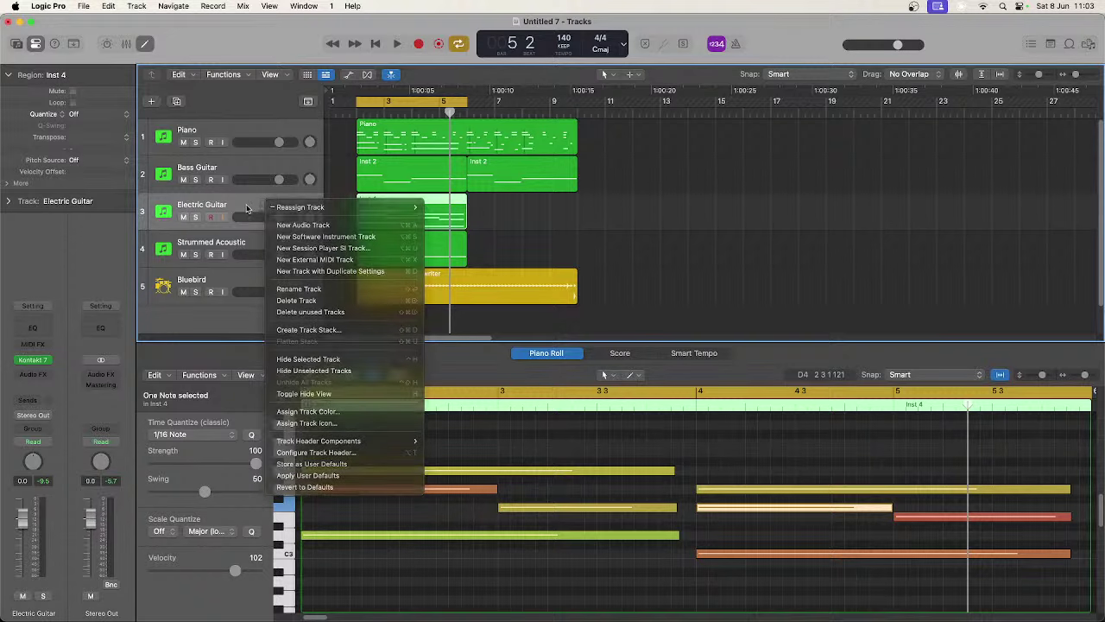
{"action": "right_click", "coordinate": [390, 205]}
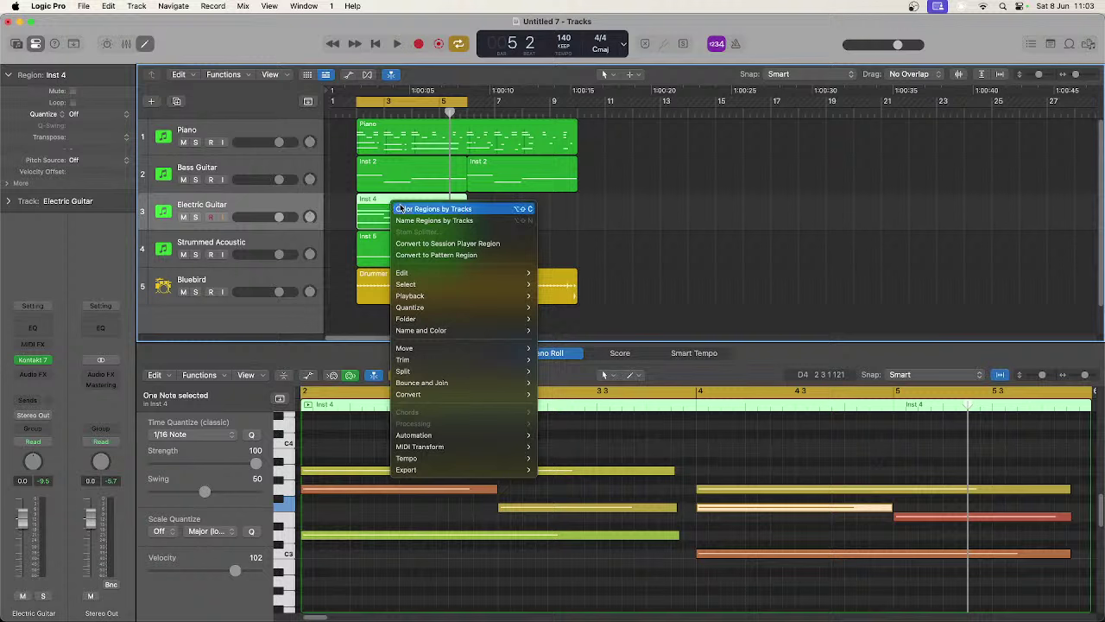
{"action": "mouse_move", "coordinate": [522, 396]}
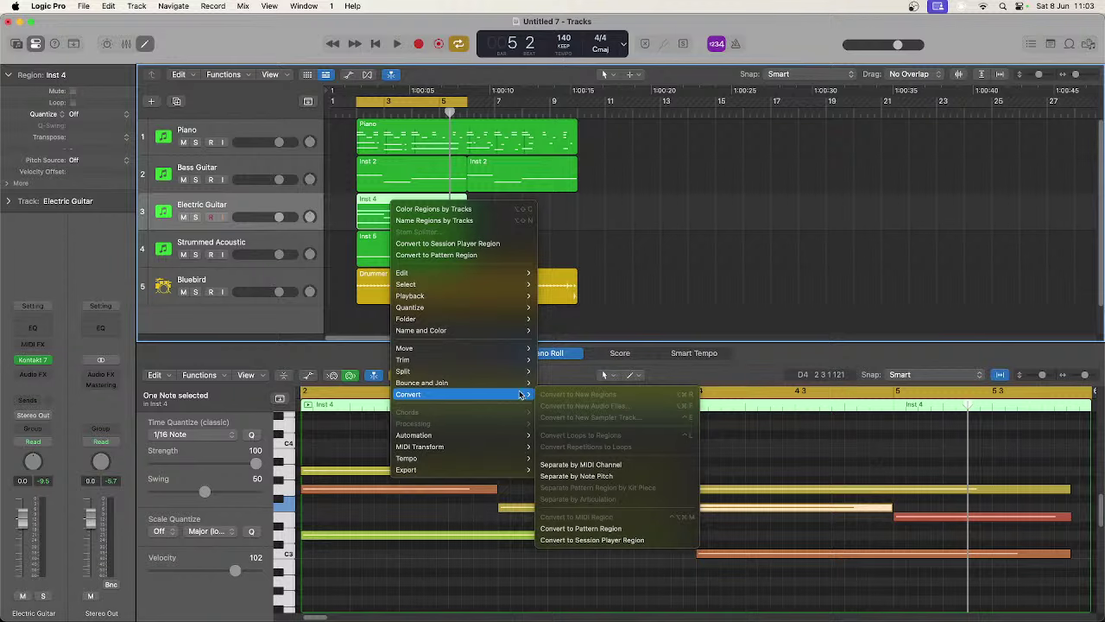
{"action": "left_click", "coordinate": [563, 382]}
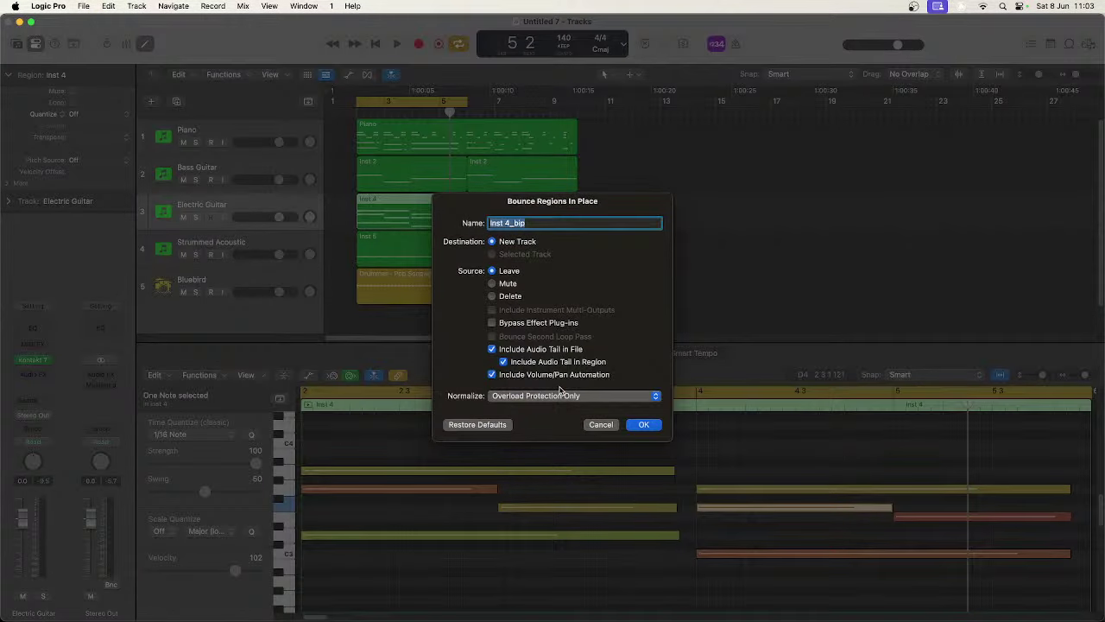
{"action": "type", "text": "Electric Guit BIP"}
{"action": "key", "text": "Return"}
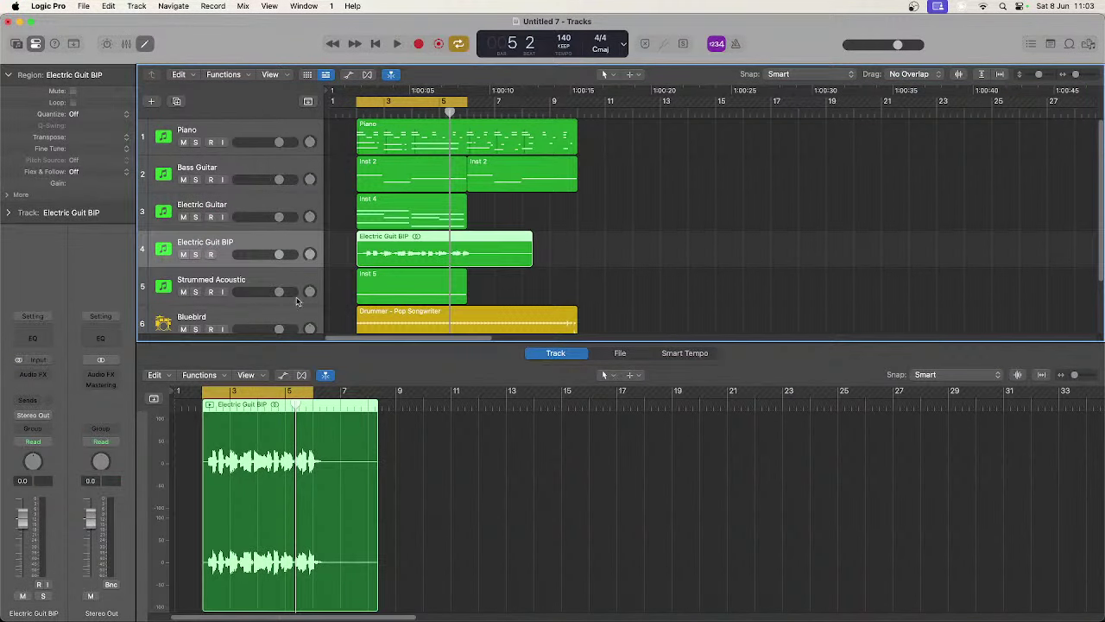
Step: Bounce the Strummed Acoustic track's region in place to a new track named Strummed Acou BIP, leaving the source region
{"action": "left_click", "coordinate": [303, 285]}
{"action": "right_click", "coordinate": [369, 277]}
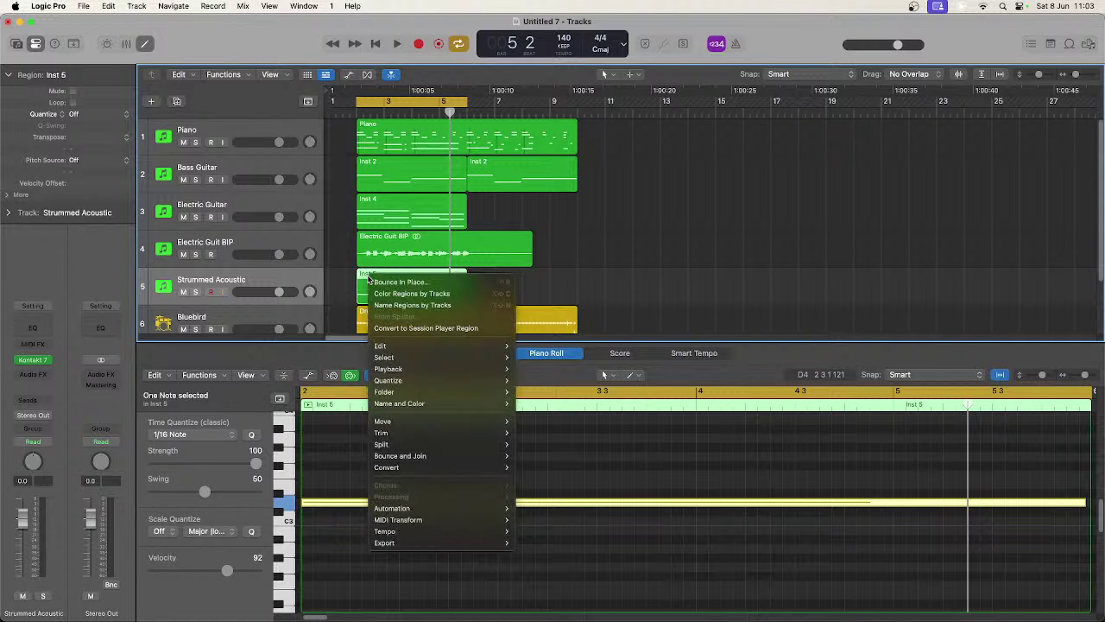
{"action": "left_click", "coordinate": [371, 282]}
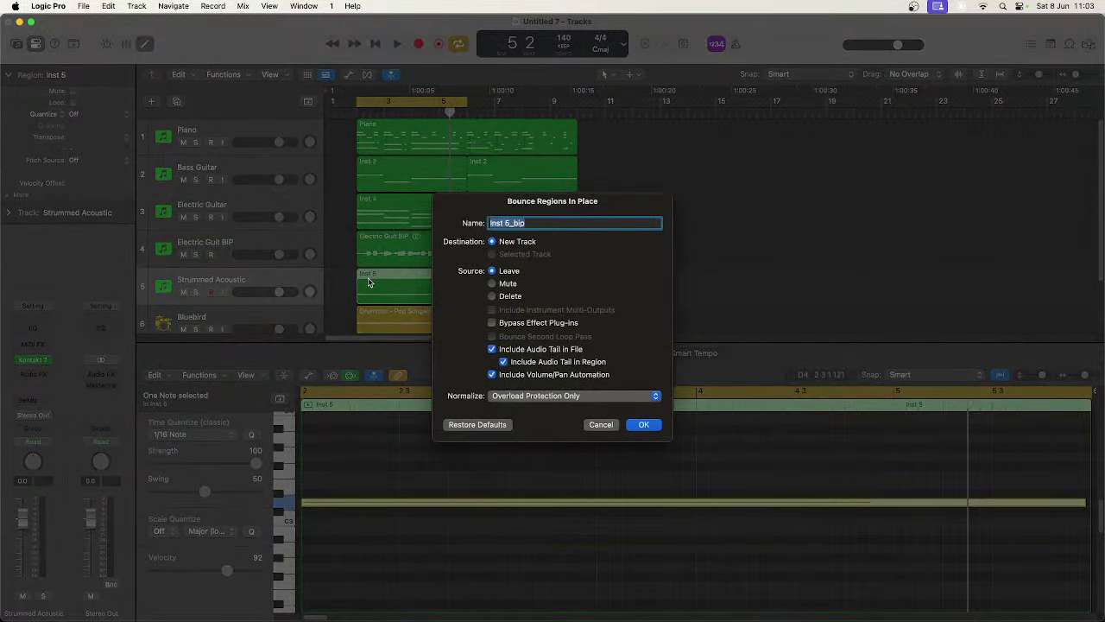
{"action": "type", "text": "Strummed Acou BIP"}
{"action": "key", "text": "Return"}
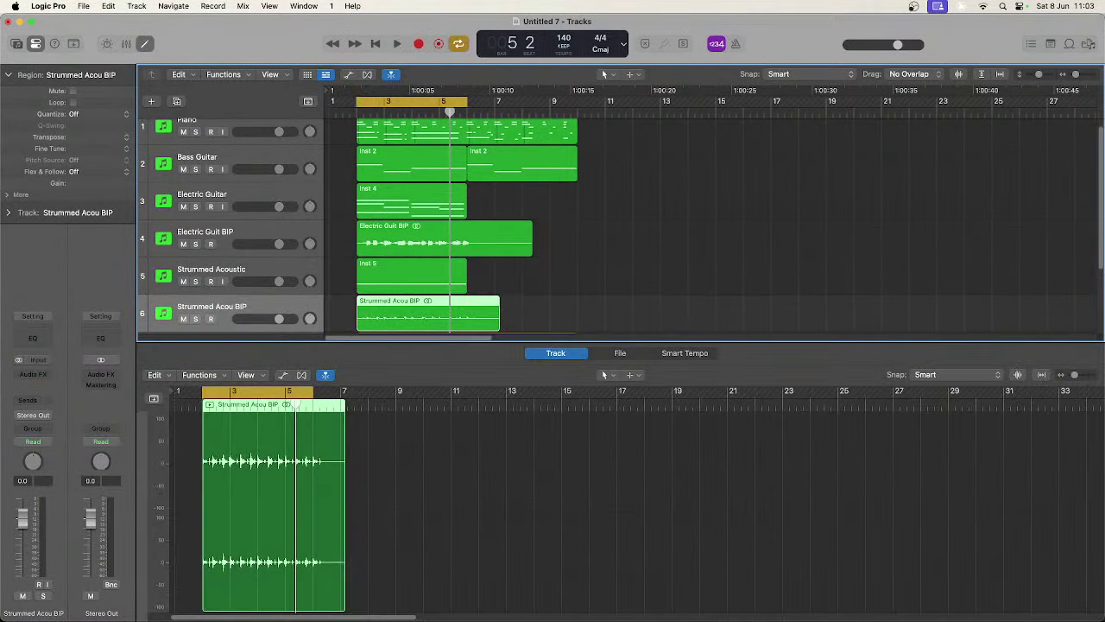
Step: Mute the original Strummed Acoustic and Electric Guitar tracks and play the loop with the bounced versions
{"action": "left_click", "coordinate": [183, 282]}
{"action": "left_click", "coordinate": [183, 206]}
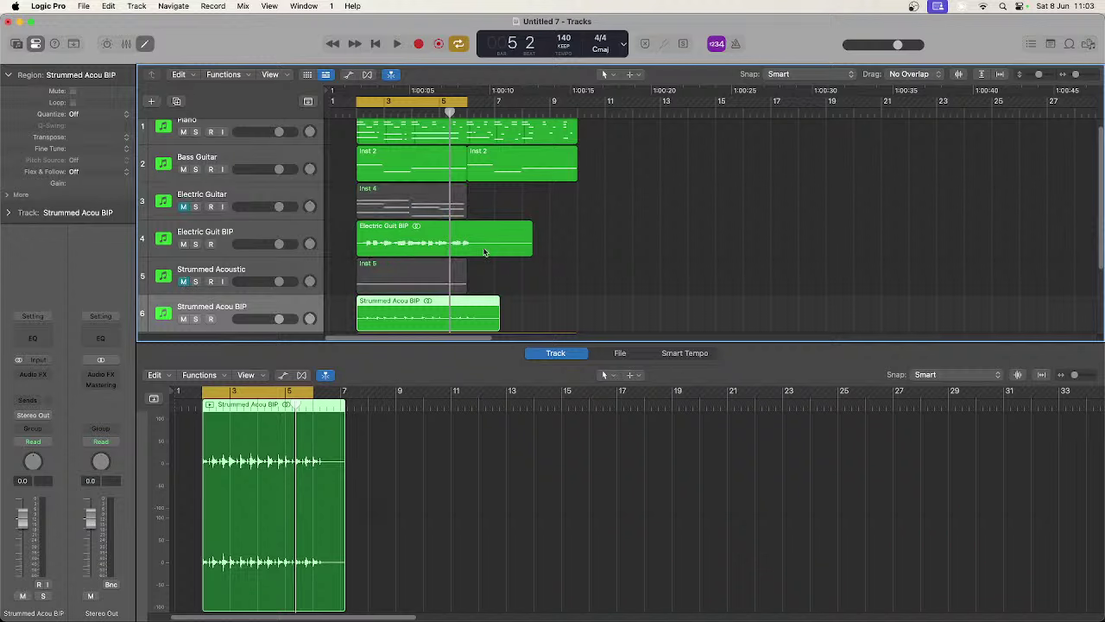
{"action": "scroll", "coordinate": [268, 263], "scroll_direction": "down", "scroll_amount": 1}
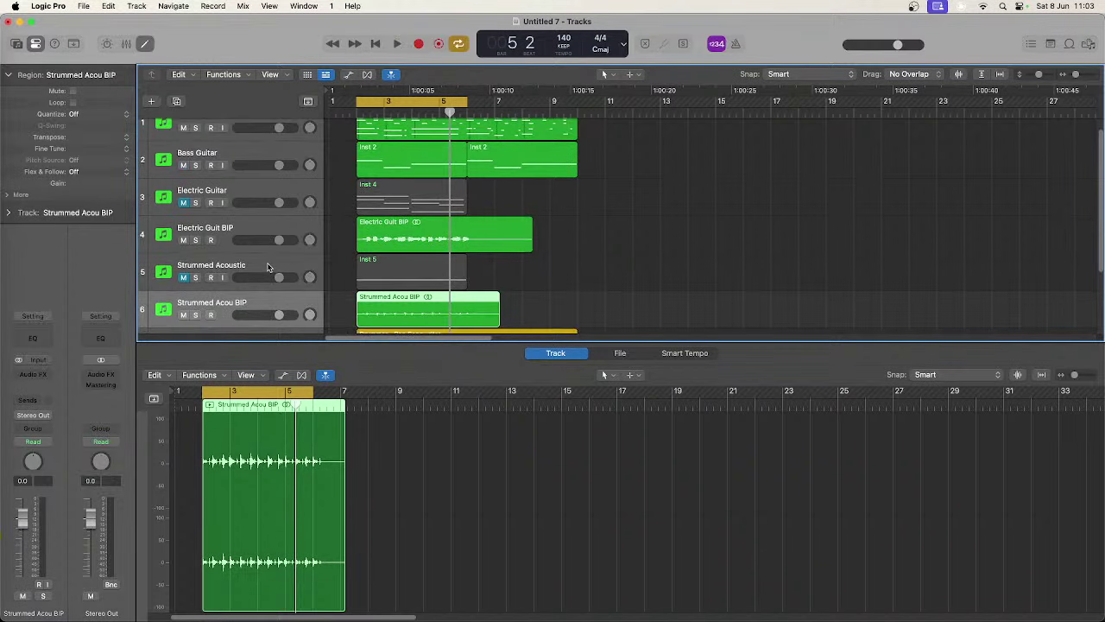
{"action": "key", "text": "shift+space"}
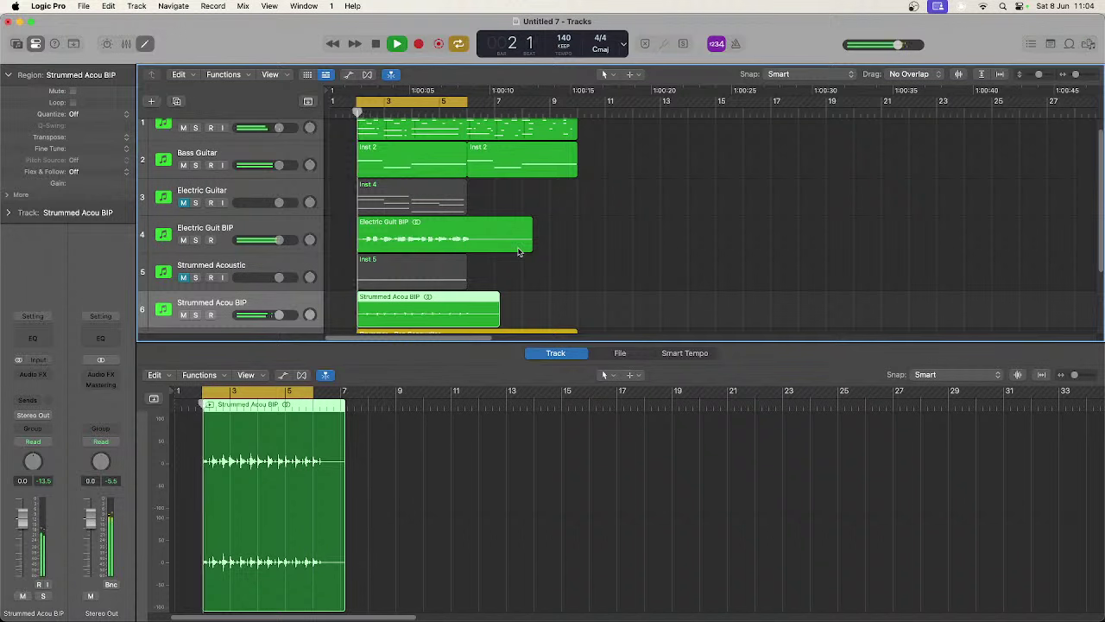
{"action": "scroll", "coordinate": [518, 251], "scroll_direction": "up", "scroll_amount": 1}
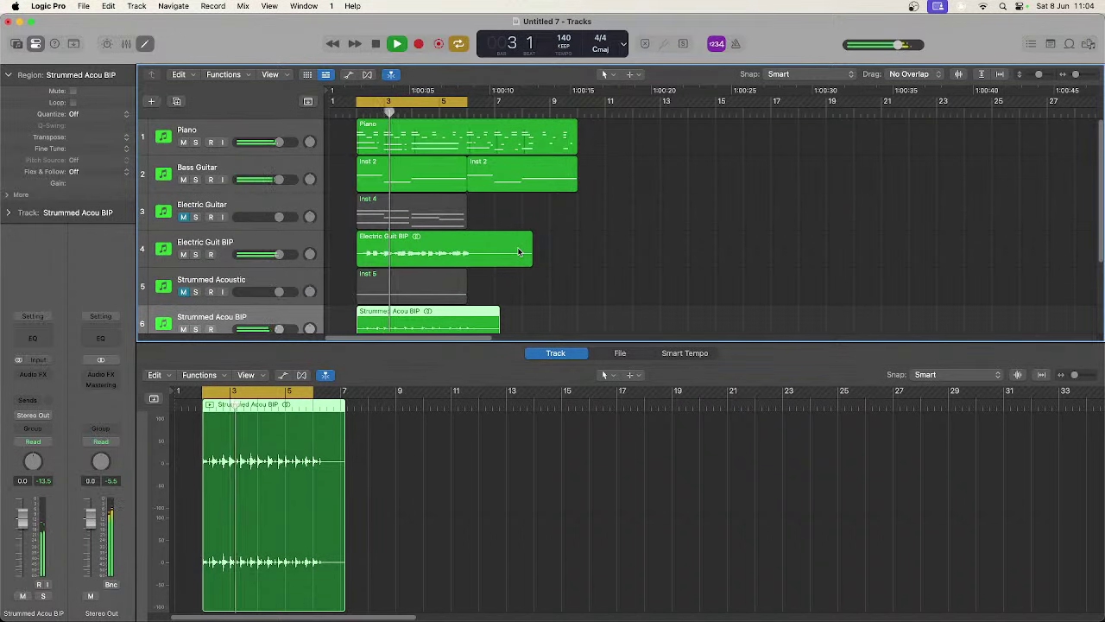
{"action": "scroll", "coordinate": [518, 251], "scroll_direction": "down", "scroll_amount": 3}
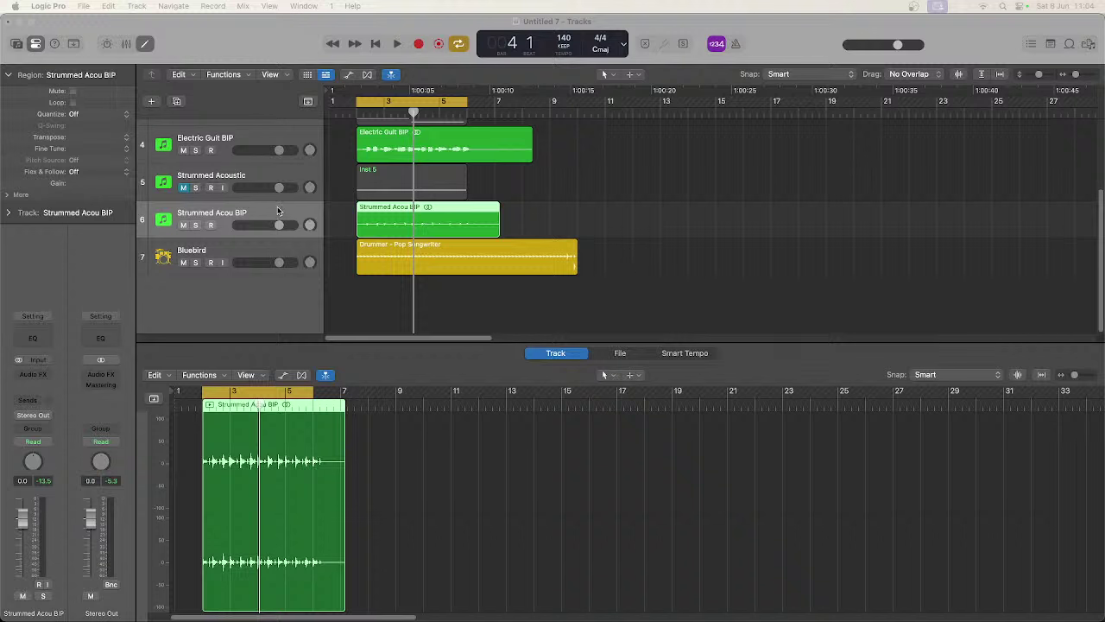
Step: Create a software instrument track and load BBC Symphony Orchestra on it
{"action": "left_click", "coordinate": [152, 102]}
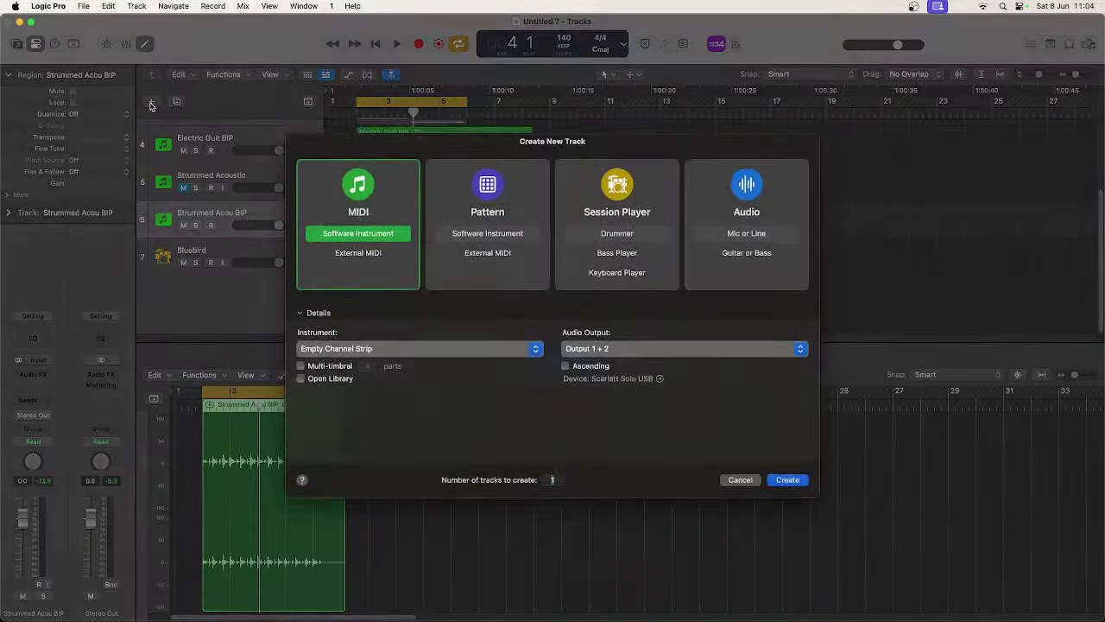
{"action": "left_click", "coordinate": [791, 482]}
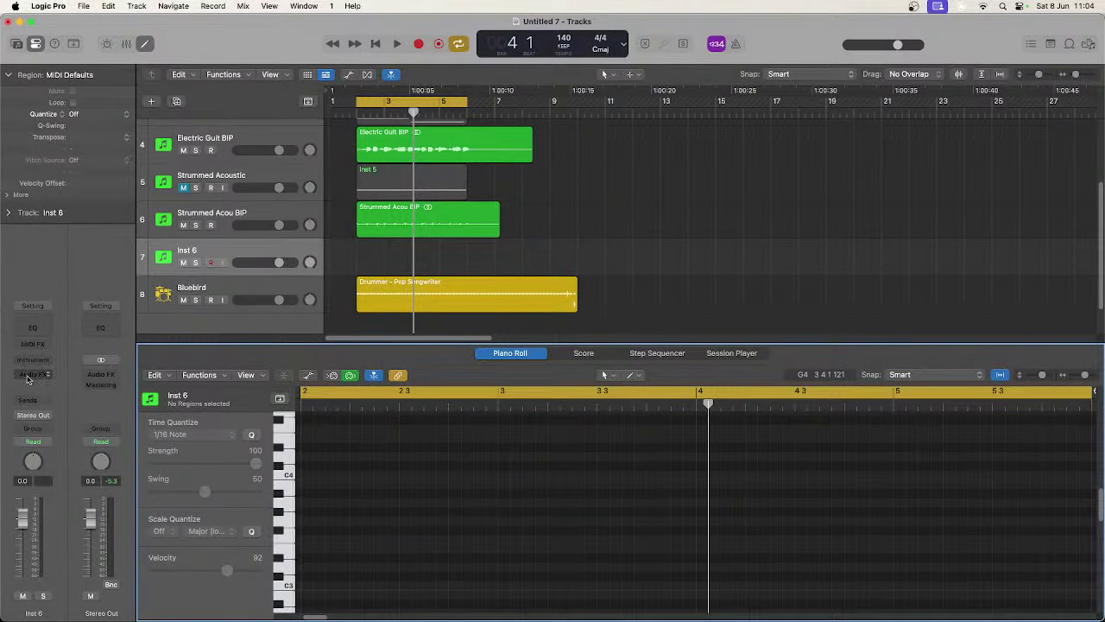
{"action": "left_click", "coordinate": [34, 360]}
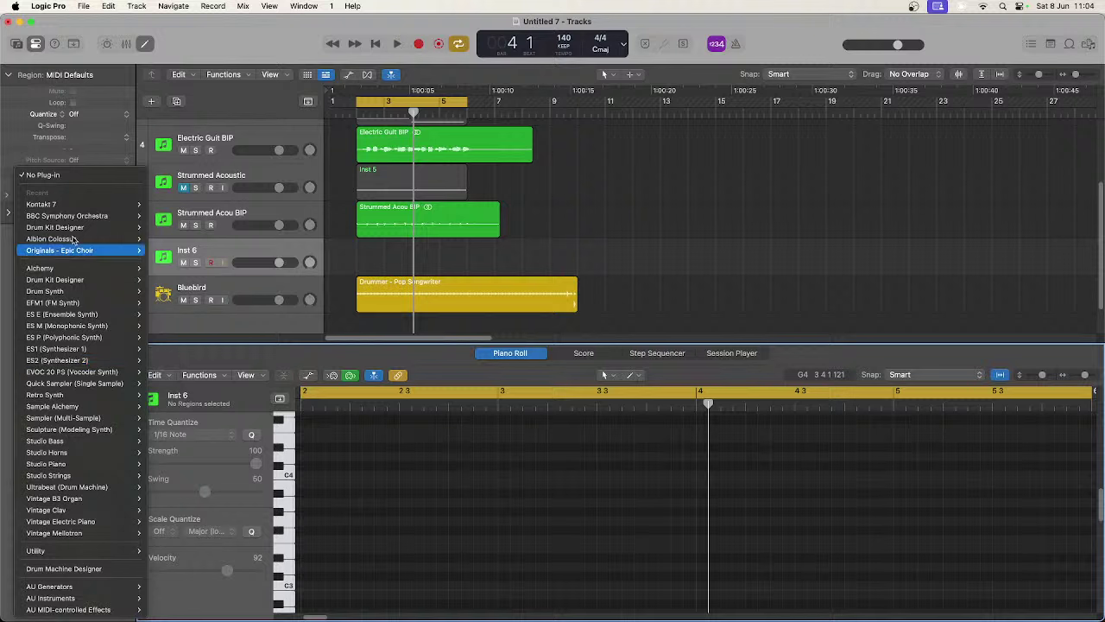
{"action": "mouse_move", "coordinate": [82, 203]}
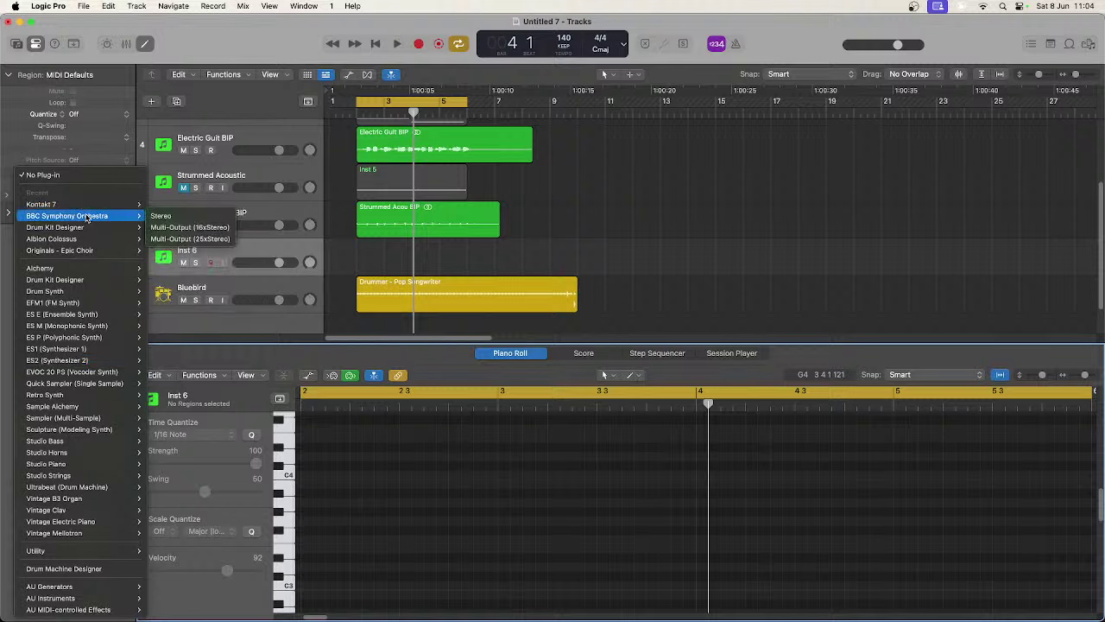
{"action": "left_click", "coordinate": [179, 226]}
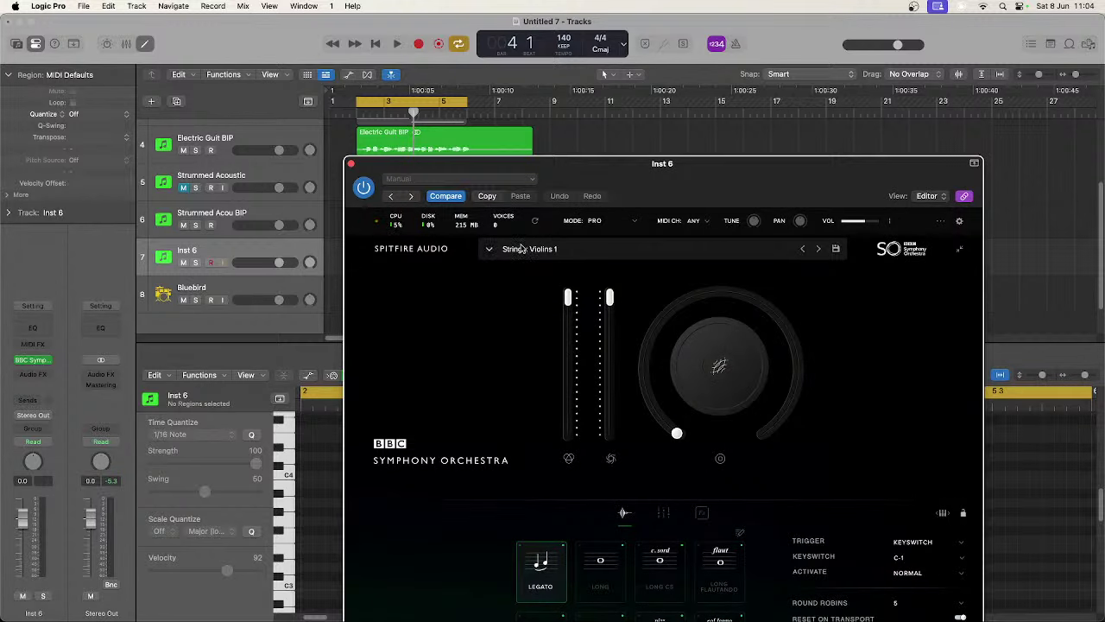
Step: Load the Violins 1 strings preset in BBC Symphony Orchestra
{"action": "left_click", "coordinate": [522, 249]}
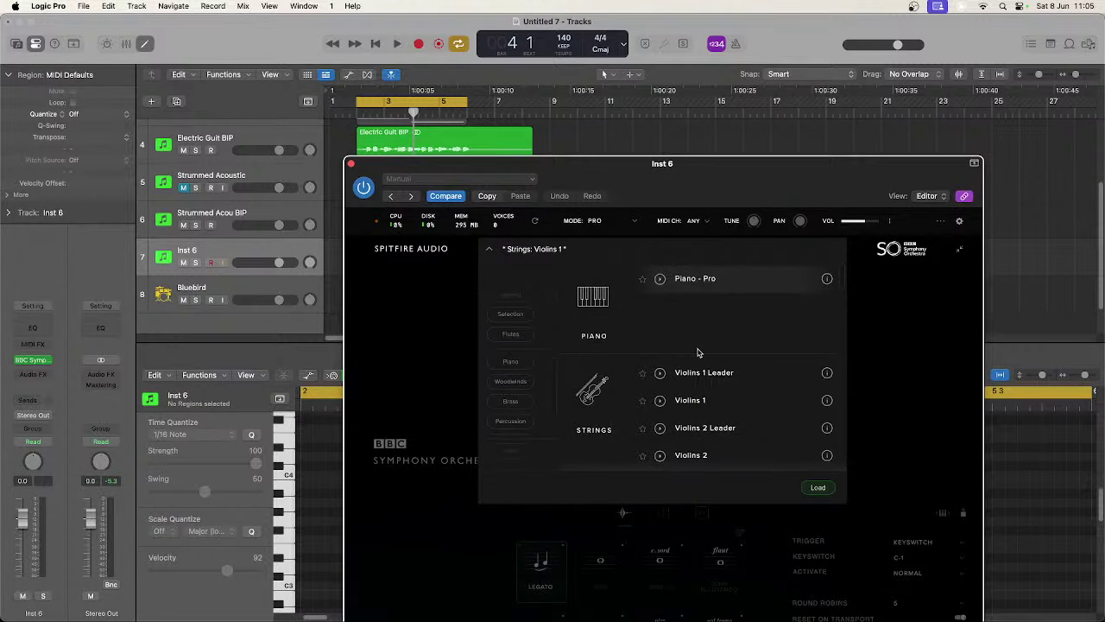
{"action": "left_click_drag", "start_coordinate": [616, 167], "coordinate": [505, 101]}
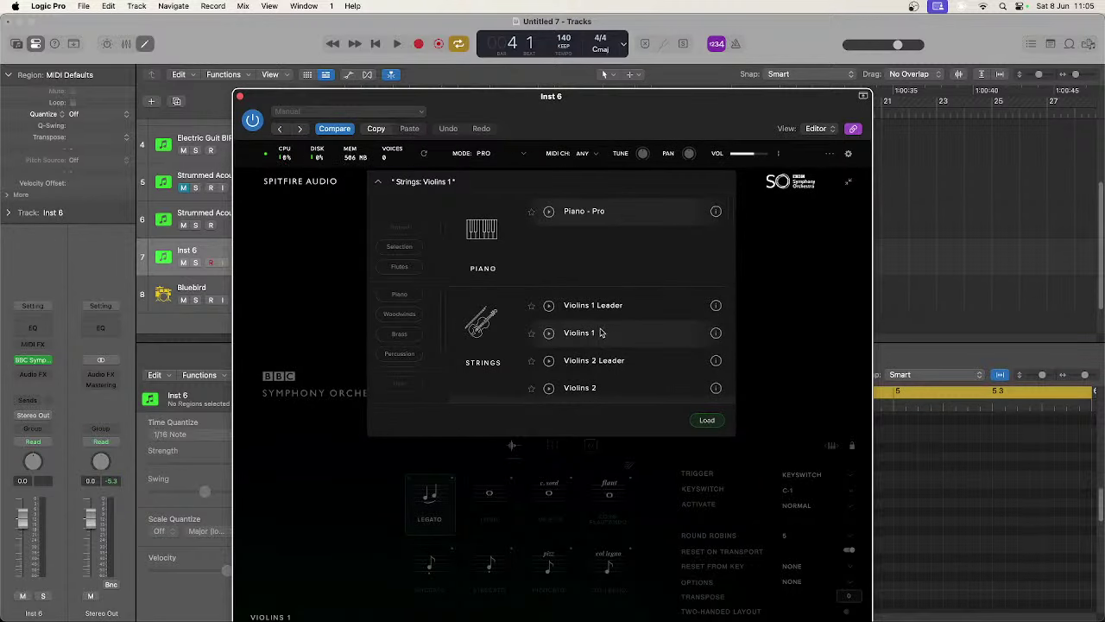
{"action": "scroll", "coordinate": [602, 332], "scroll_direction": "down", "scroll_amount": 2}
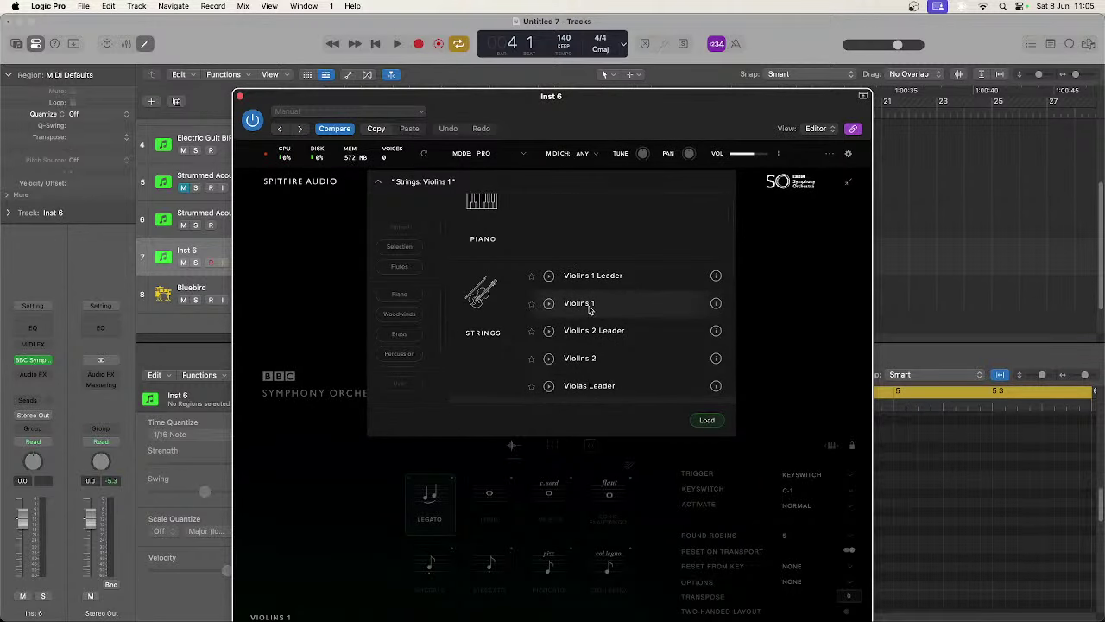
{"action": "double_click", "coordinate": [590, 309]}
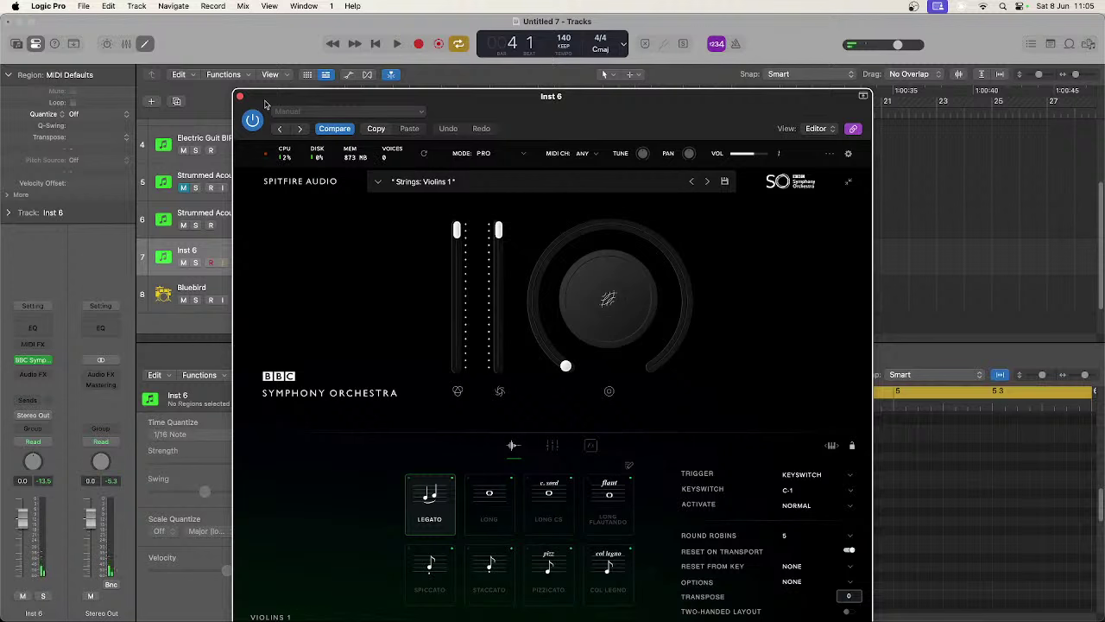
Step: Try the violins over the loop, closing the instrument window and dismissing the overload alert
{"action": "key", "text": "space"}
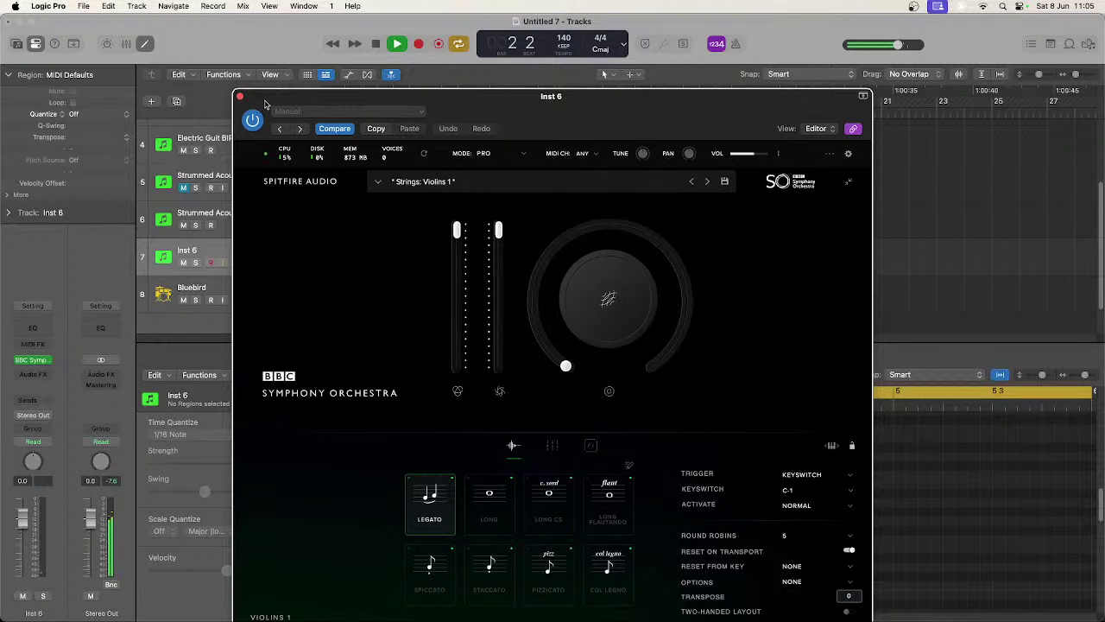
{"action": "key", "text": "Return"}
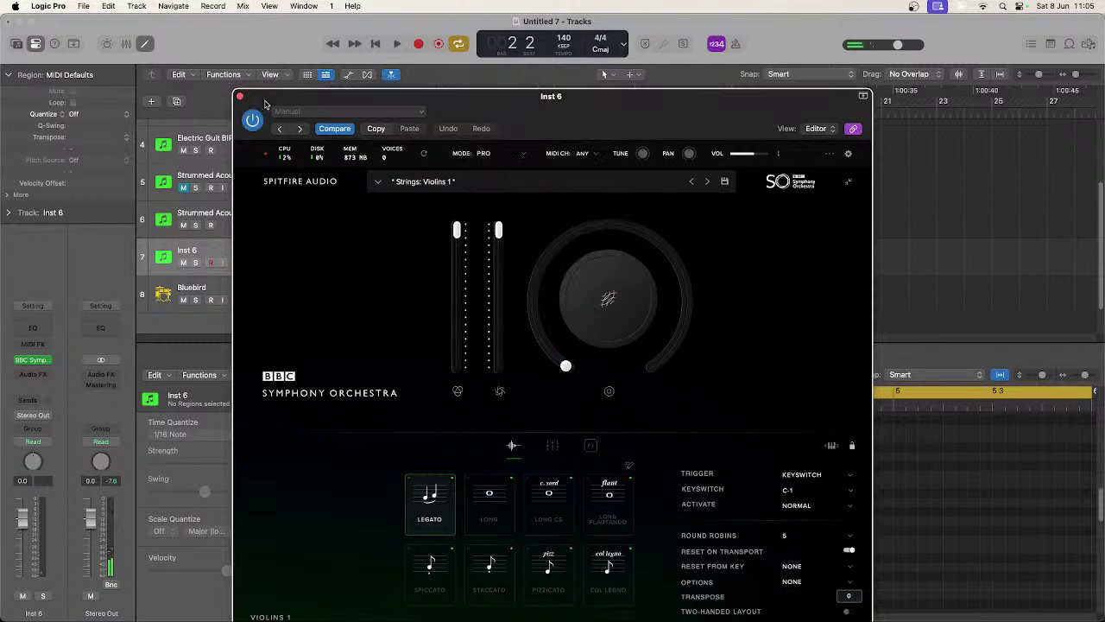
{"action": "left_click_drag", "start_coordinate": [252, 100], "coordinate": [240, 105]}
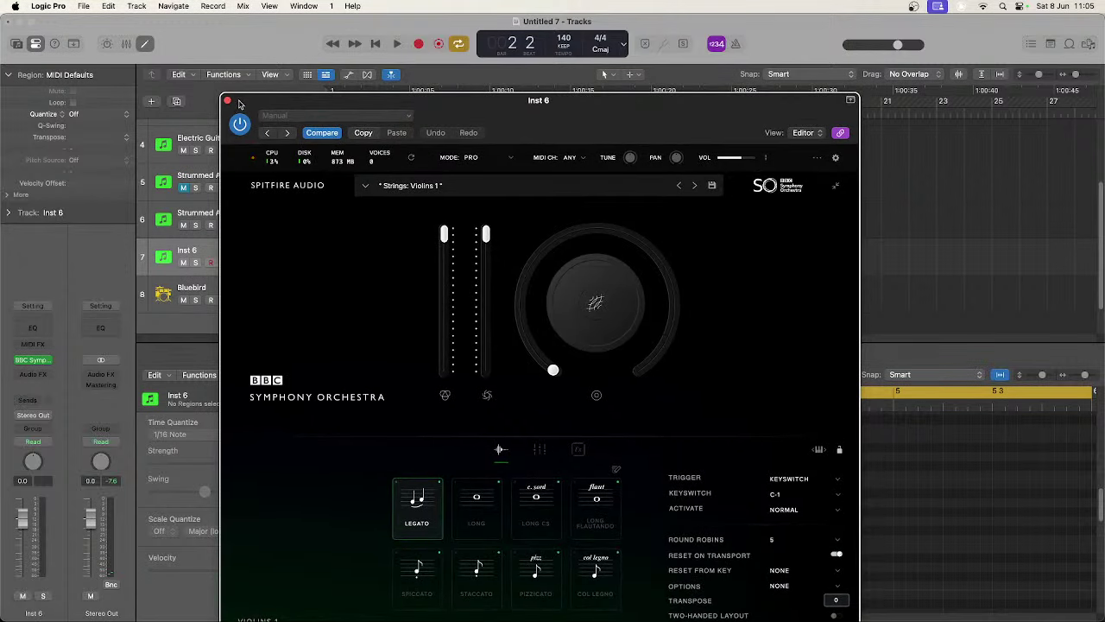
{"action": "left_click", "coordinate": [228, 101]}
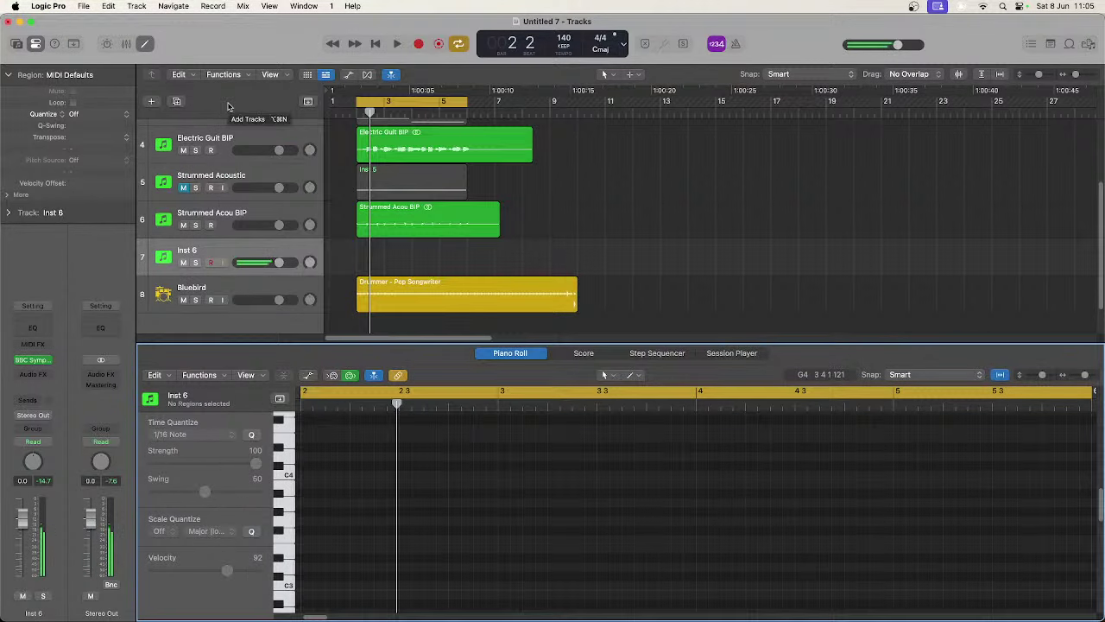
{"action": "key", "text": "space"}
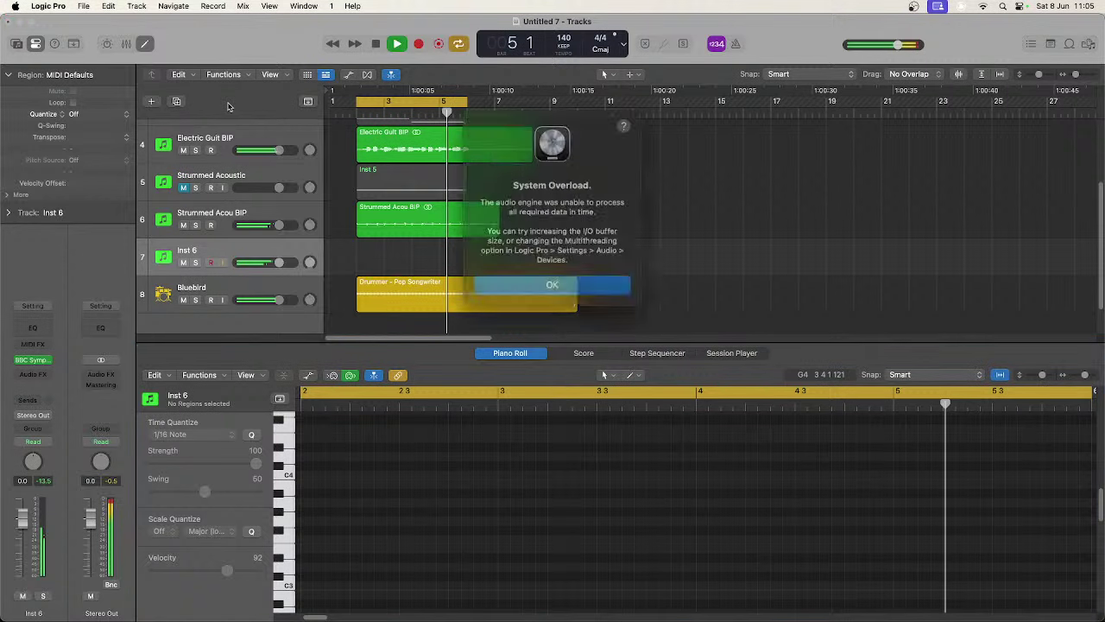
{"action": "key", "text": "Return"}
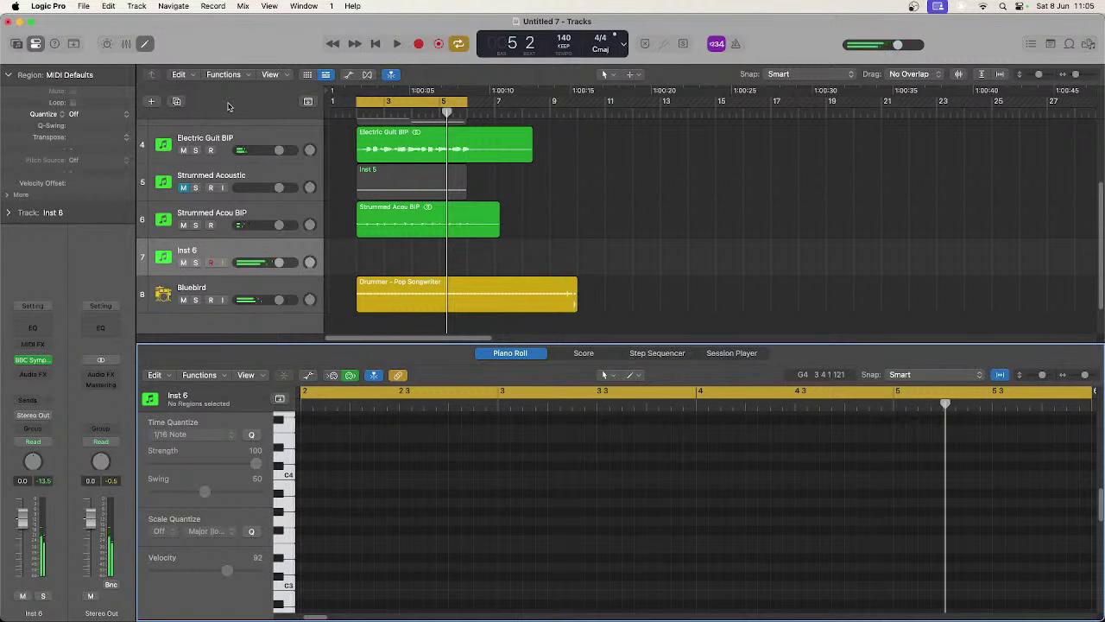
Step: Record a four-note sustained violin line on the Inst 6 track from bar 2 through the end of the loop
{"action": "key", "text": "Return"}
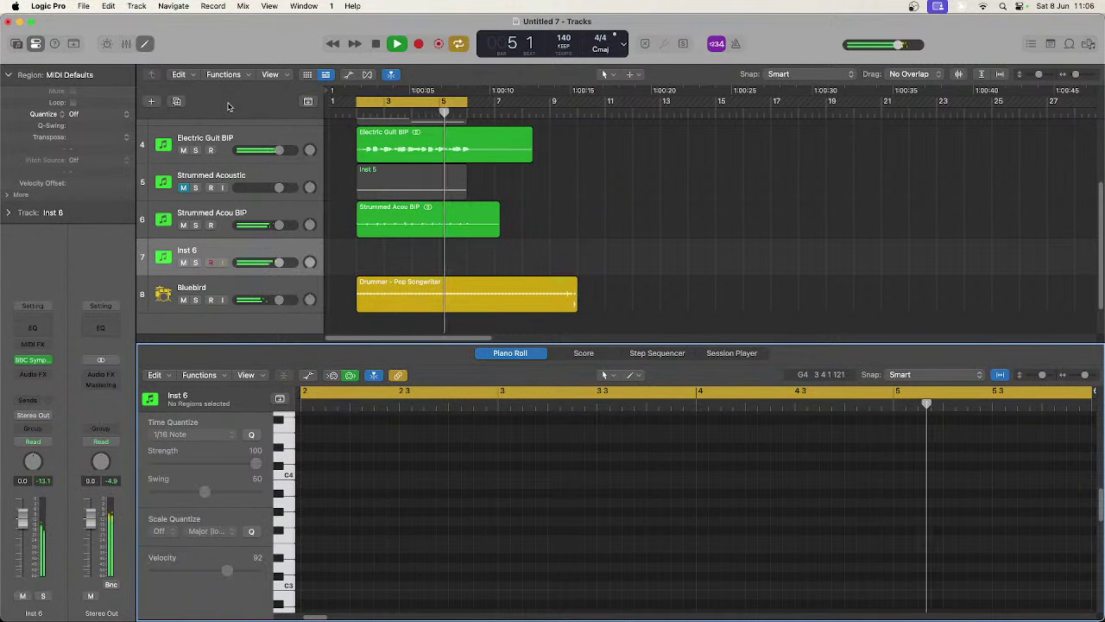
{"action": "key", "text": "space"}
{"action": "key", "text": "r"}
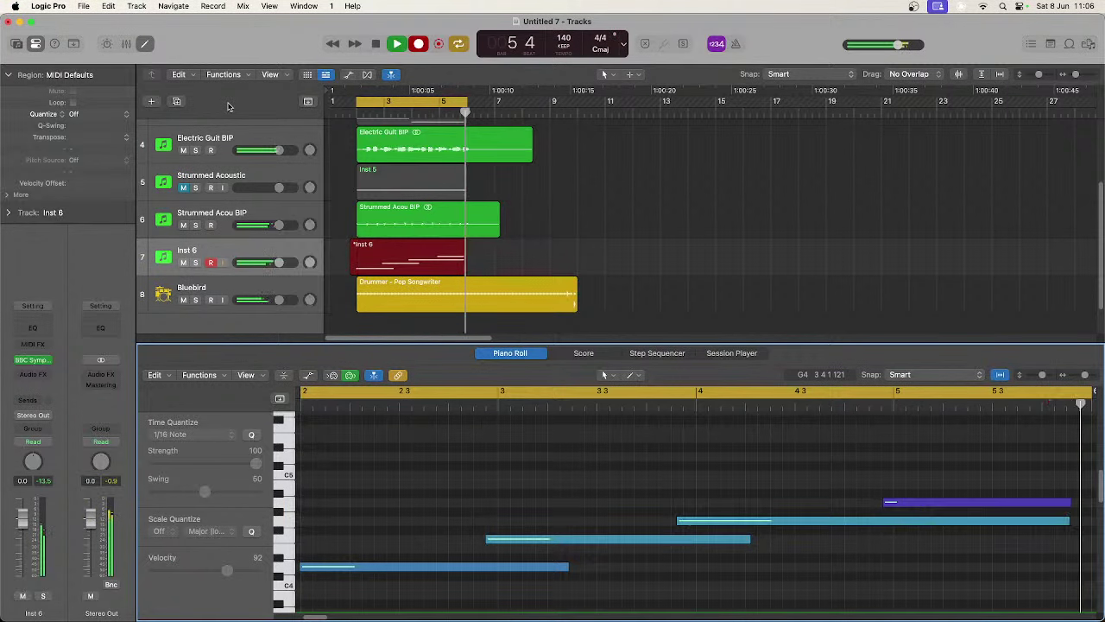
{"action": "key", "text": "space"}
Step: Quantize all the recorded violin notes to 1/16 and play the loop to check them
{"action": "key", "text": "super+a"}
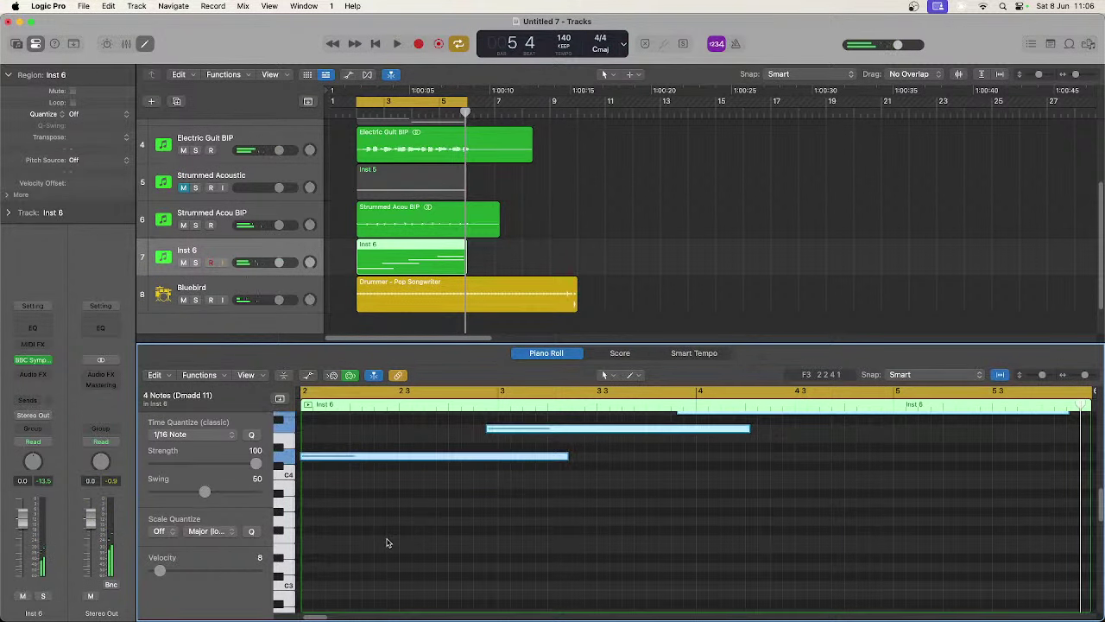
{"action": "key", "text": "space"}
{"action": "scroll", "coordinate": [387, 542], "scroll_direction": "up", "scroll_amount": 3}
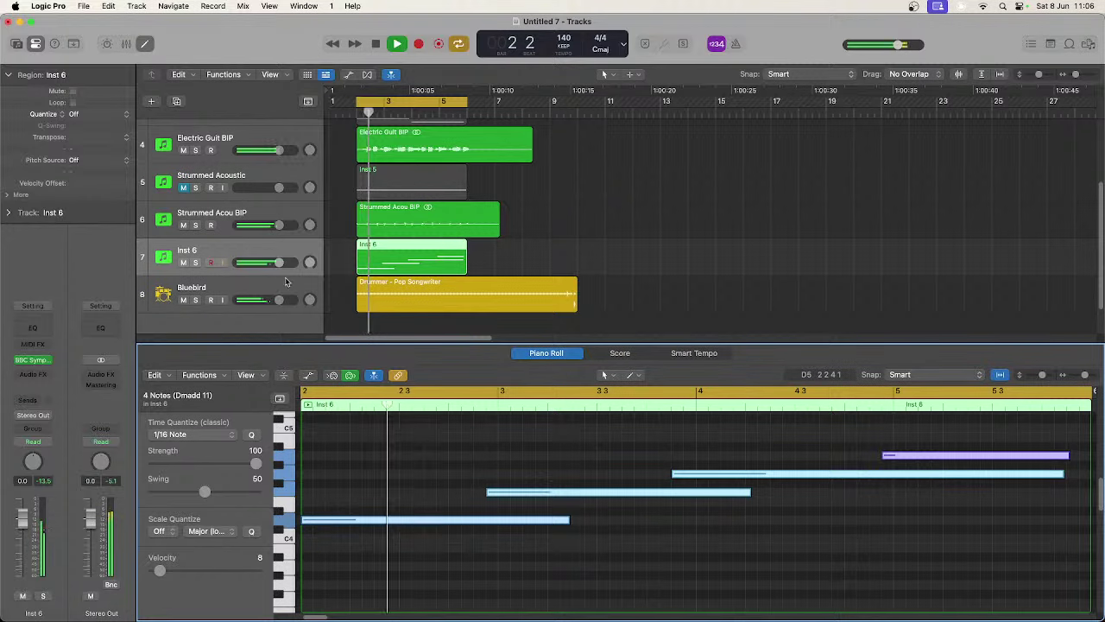
{"action": "key", "text": "space"}
Step: Create a software instrument track with an empty channel strip and load Kontakt 7 in stereo on it
{"action": "left_click", "coordinate": [152, 101]}
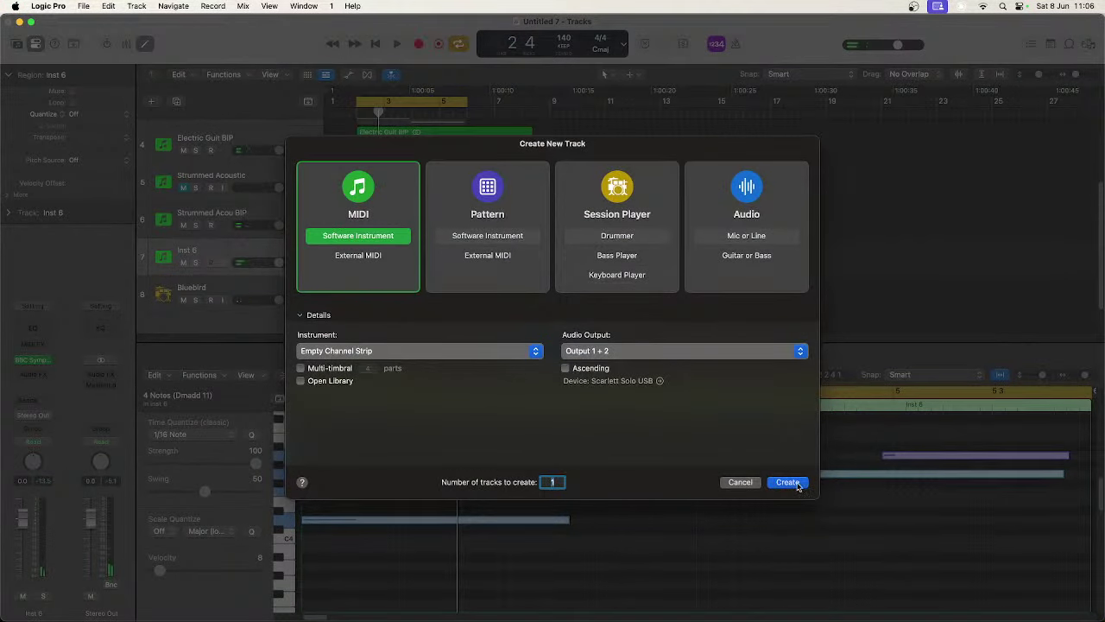
{"action": "left_click", "coordinate": [788, 481]}
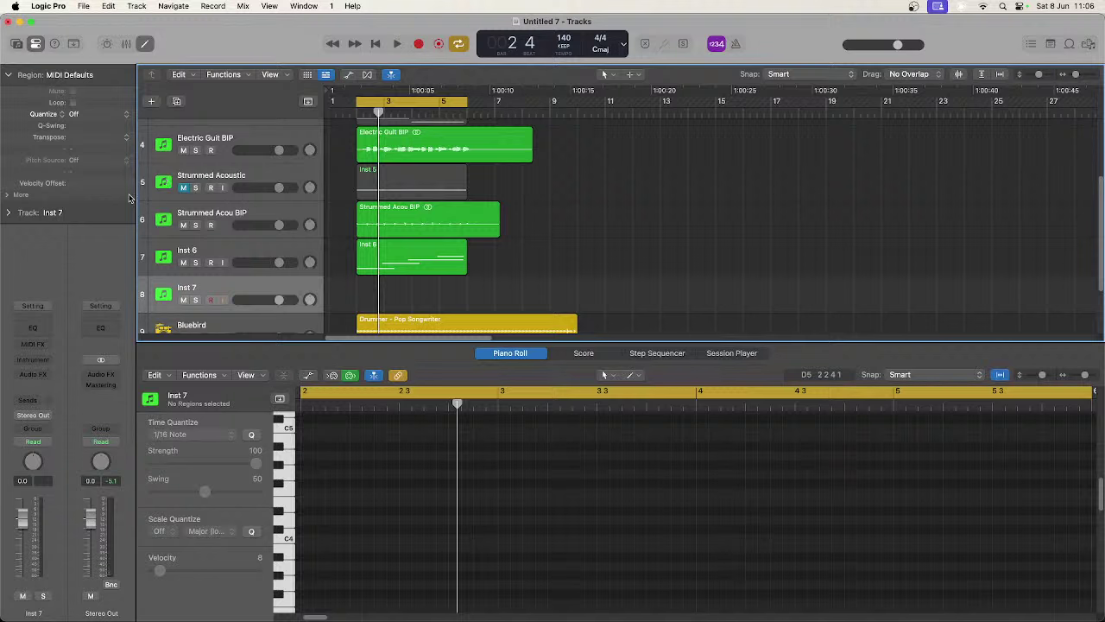
{"action": "left_click", "coordinate": [33, 361]}
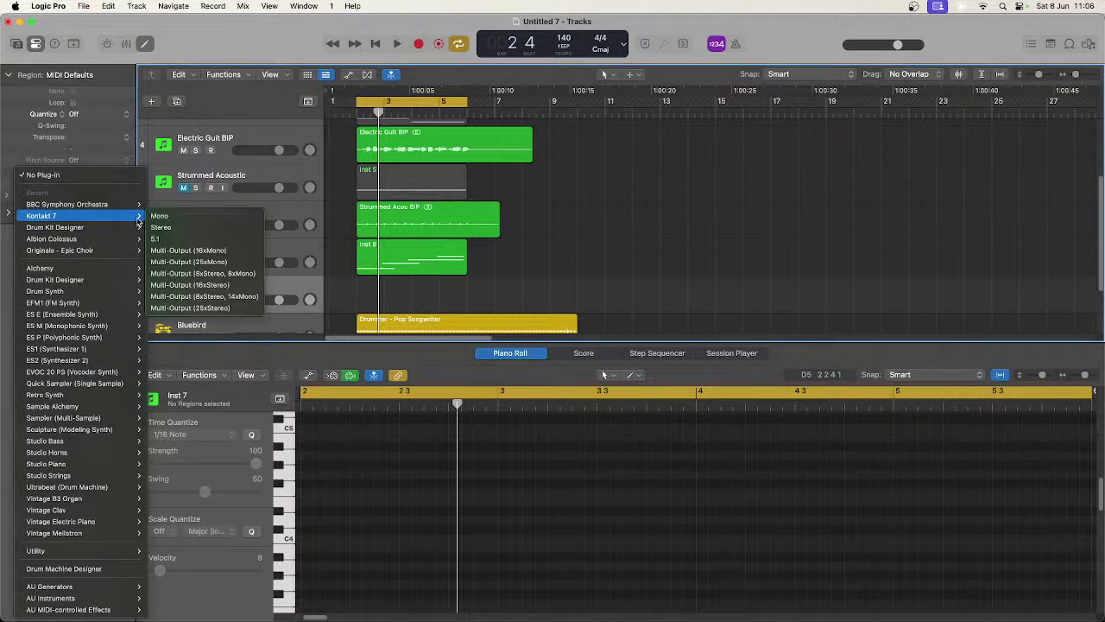
{"action": "left_click", "coordinate": [177, 226]}
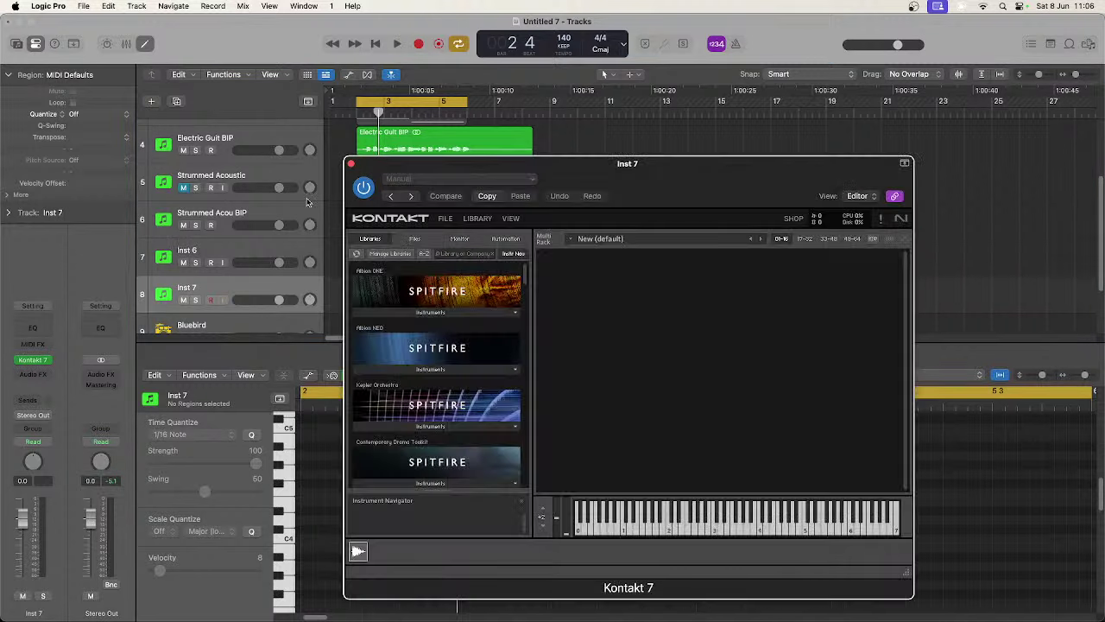
Step: Load the Session Horns - Performance instrument from the Session Horns library into Kontakt
{"action": "left_click_drag", "start_coordinate": [386, 165], "coordinate": [355, 102]}
{"action": "scroll", "coordinate": [430, 301], "scroll_direction": "down", "scroll_amount": 10}
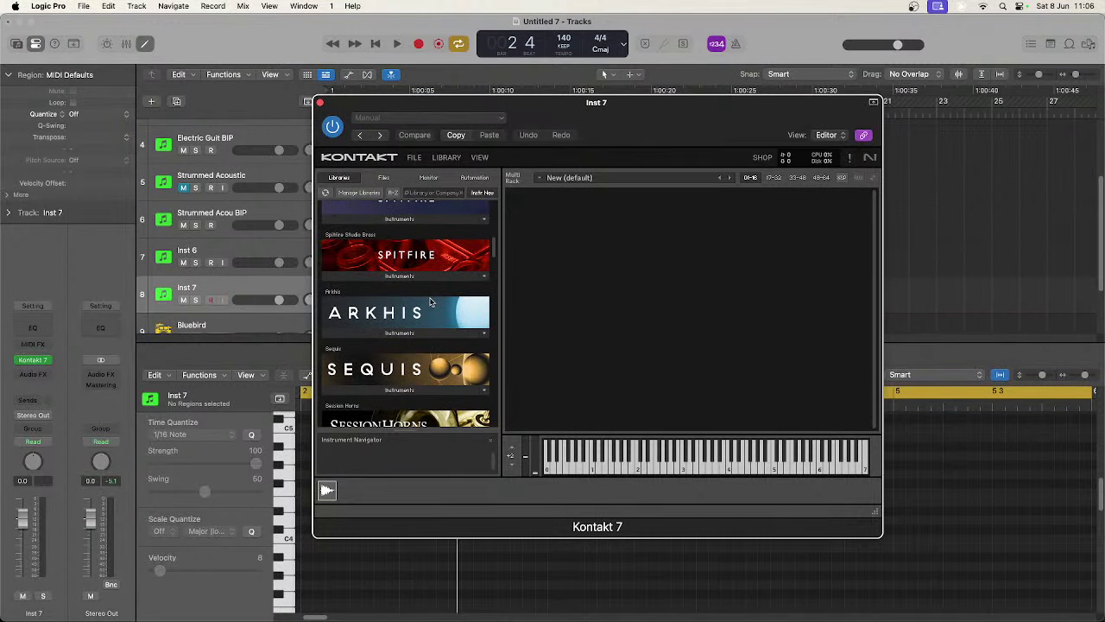
{"action": "scroll", "coordinate": [430, 301], "scroll_direction": "down", "scroll_amount": 3}
{"action": "left_click", "coordinate": [415, 350]}
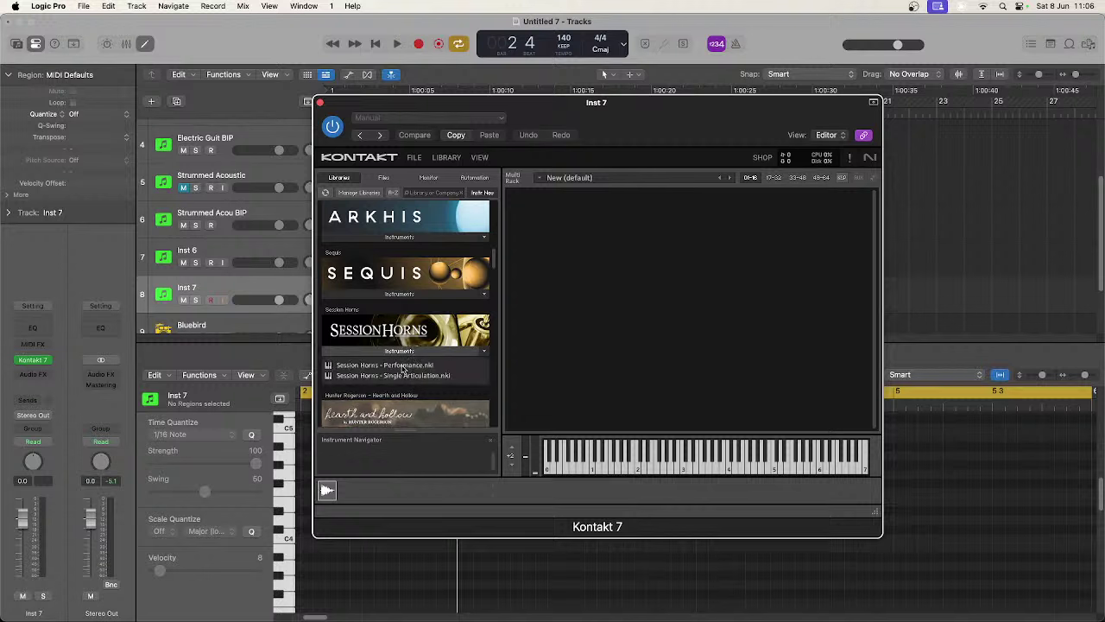
{"action": "left_click_drag", "start_coordinate": [401, 367], "coordinate": [617, 334]}
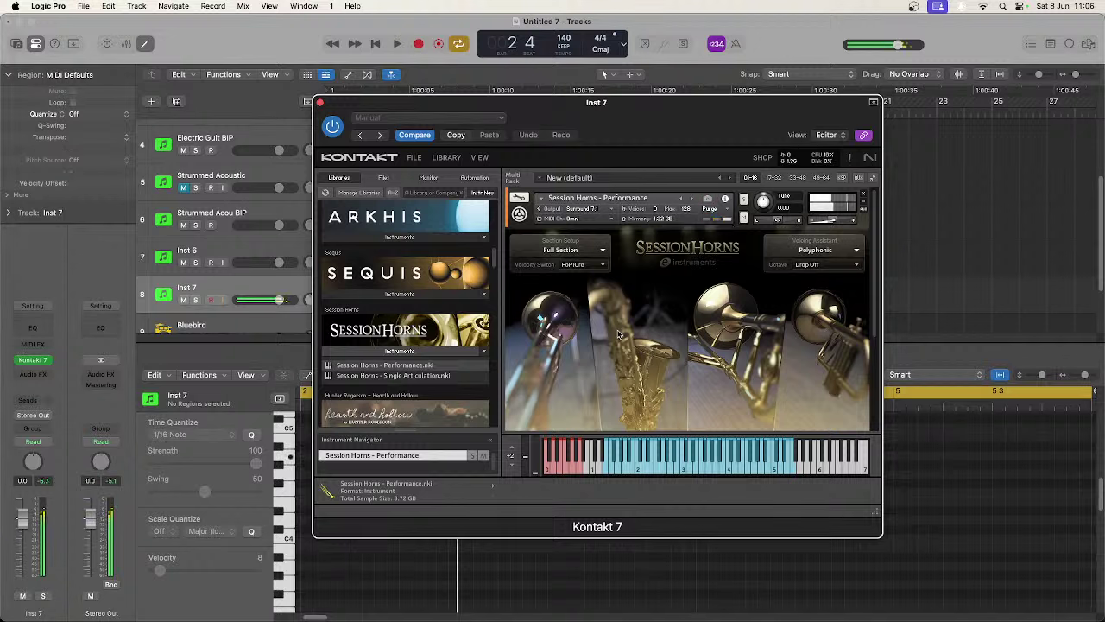
Step: Try the Session Horns over the loop, moving the Kontakt window off the tracks and dismissing the overload alerts
{"action": "key", "text": "space"}
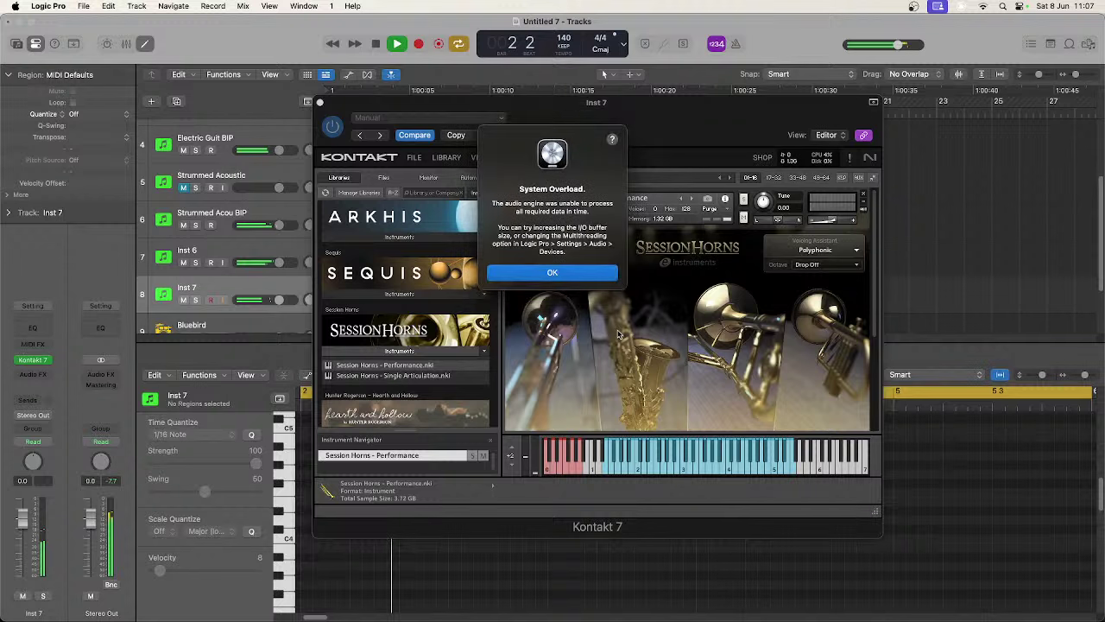
{"action": "key", "text": "Return"}
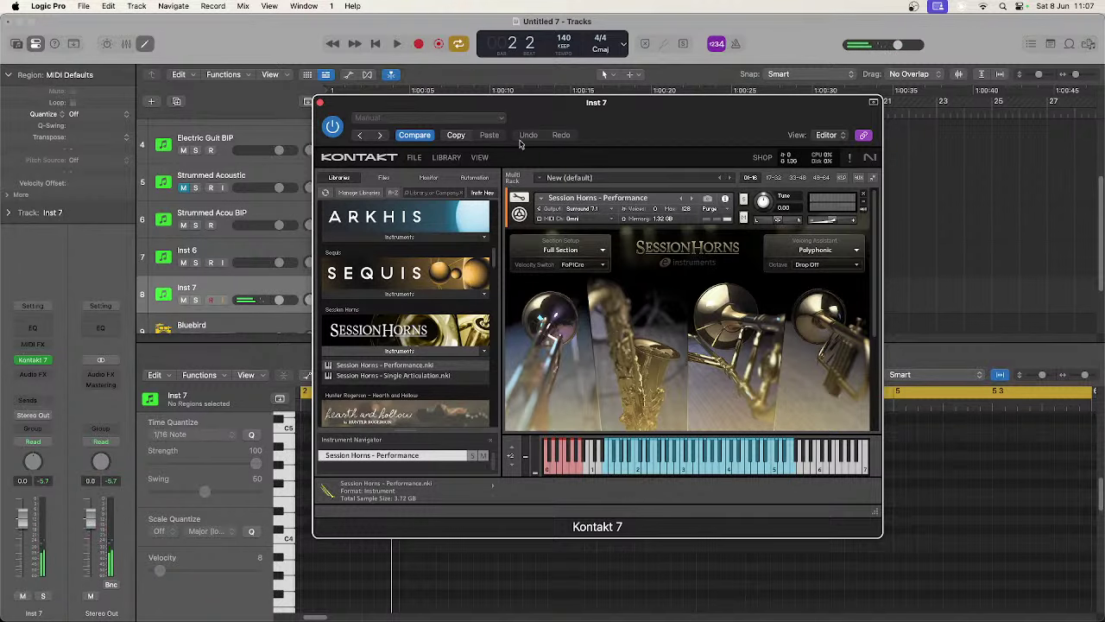
{"action": "left_click_drag", "start_coordinate": [521, 112], "coordinate": [351, 369]}
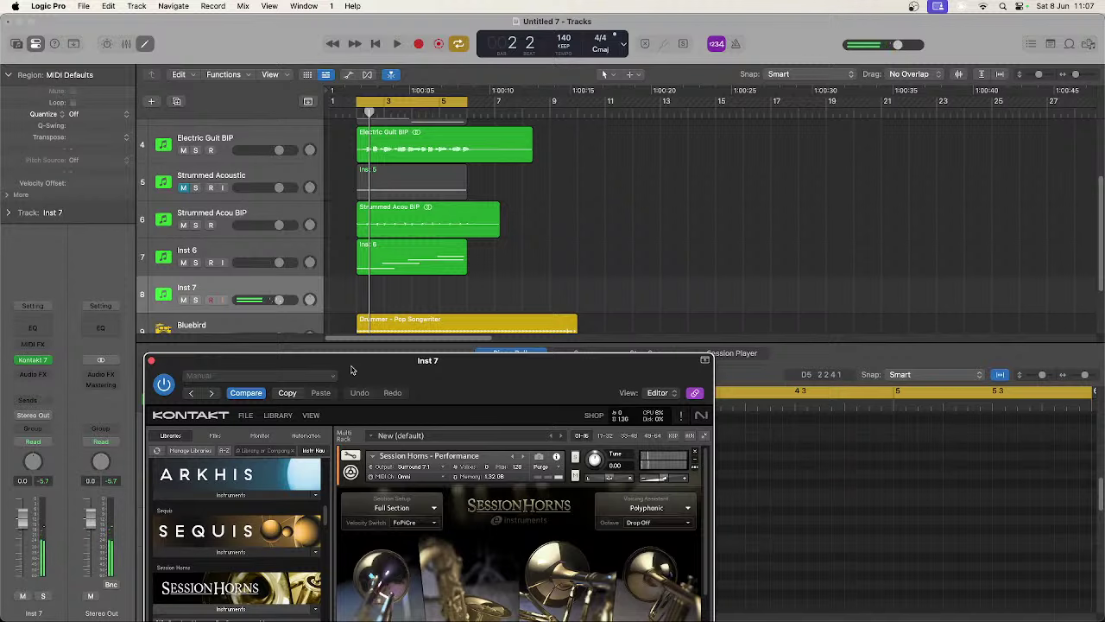
{"action": "key", "text": "space"}
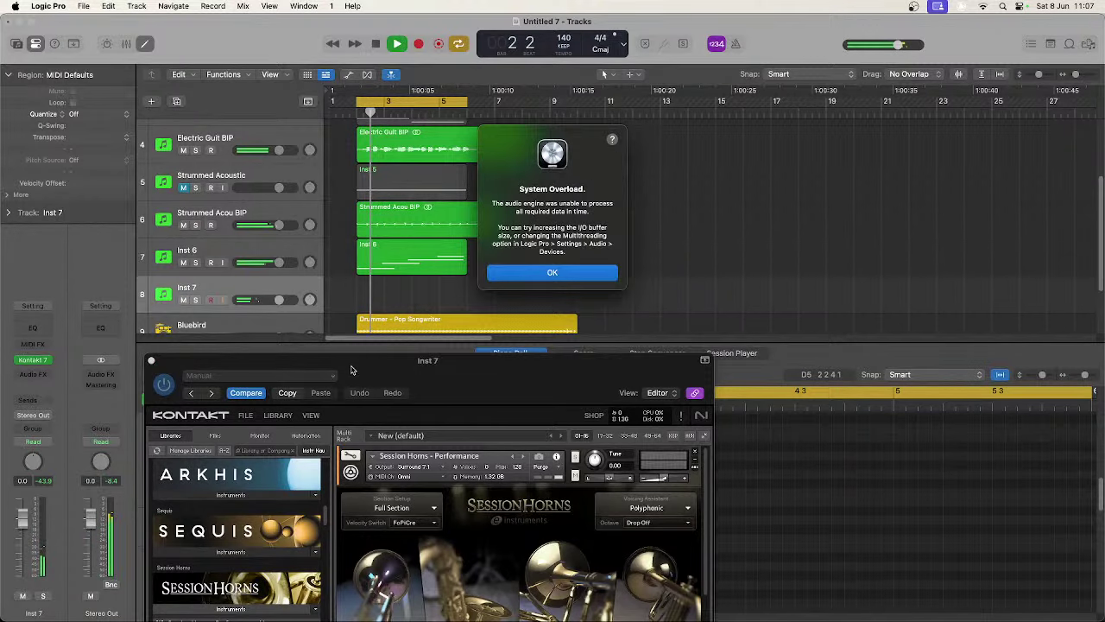
{"action": "left_click", "coordinate": [510, 275]}
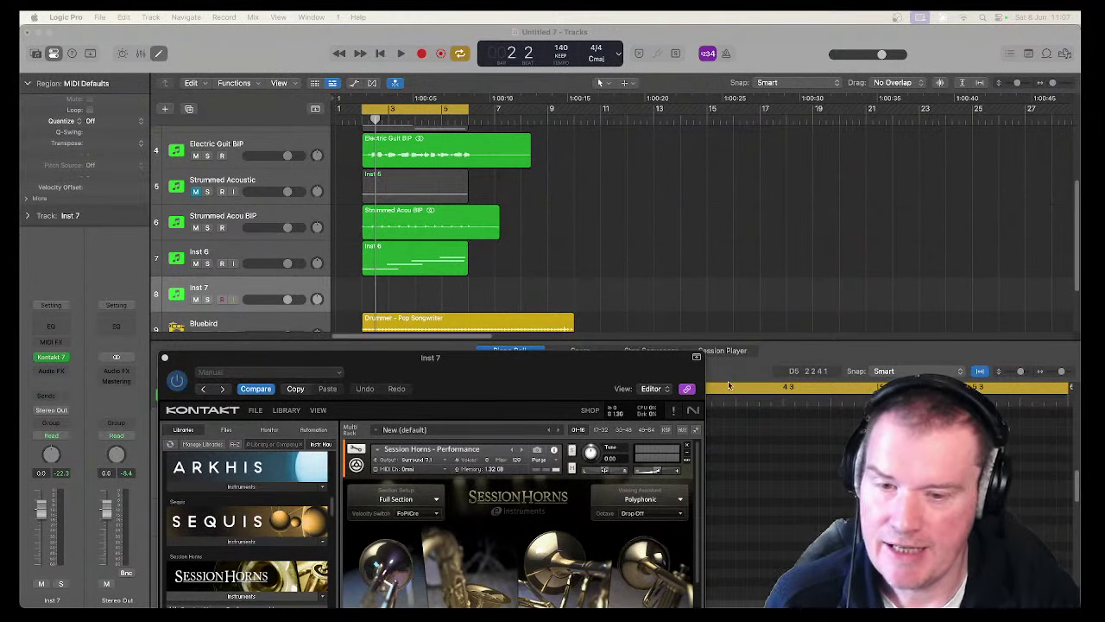
Step: Open the project notes to review the Pop Instrumental Cue brief, keeping the Kontakt window clear of them
{"action": "left_click_drag", "start_coordinate": [410, 362], "coordinate": [680, 145]}
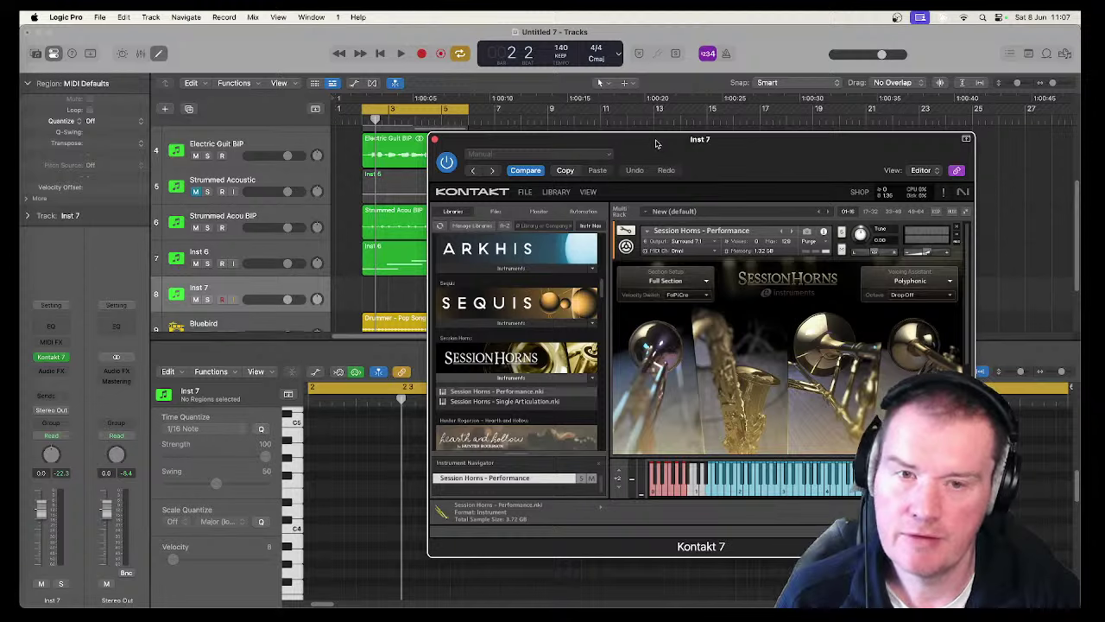
{"action": "left_click_drag", "start_coordinate": [659, 145], "coordinate": [706, 135]}
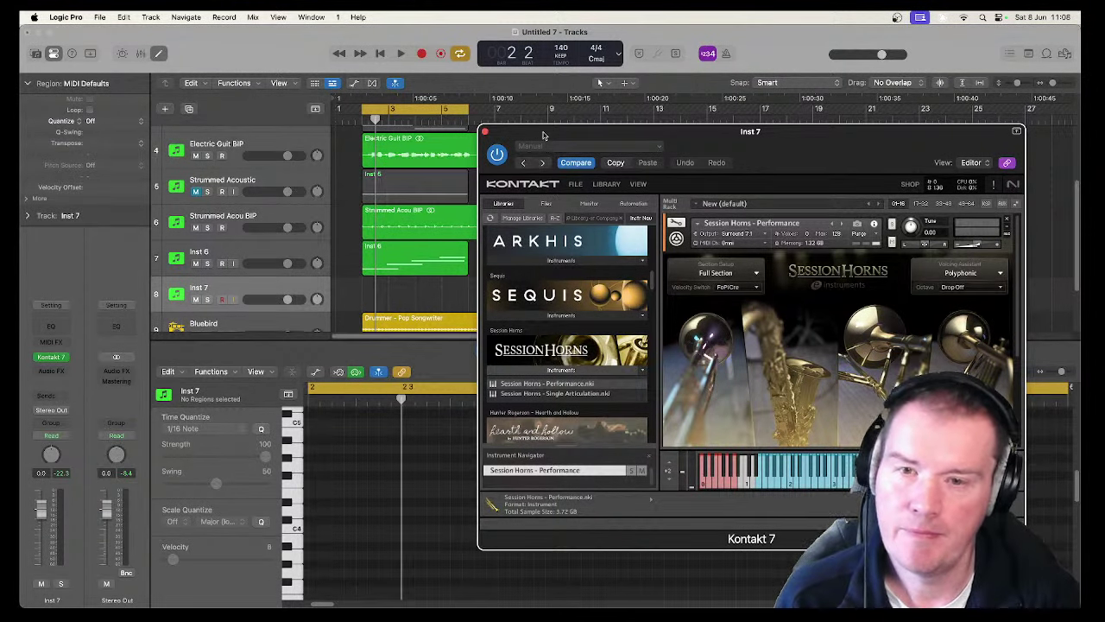
{"action": "left_click_drag", "start_coordinate": [546, 136], "coordinate": [319, 156]}
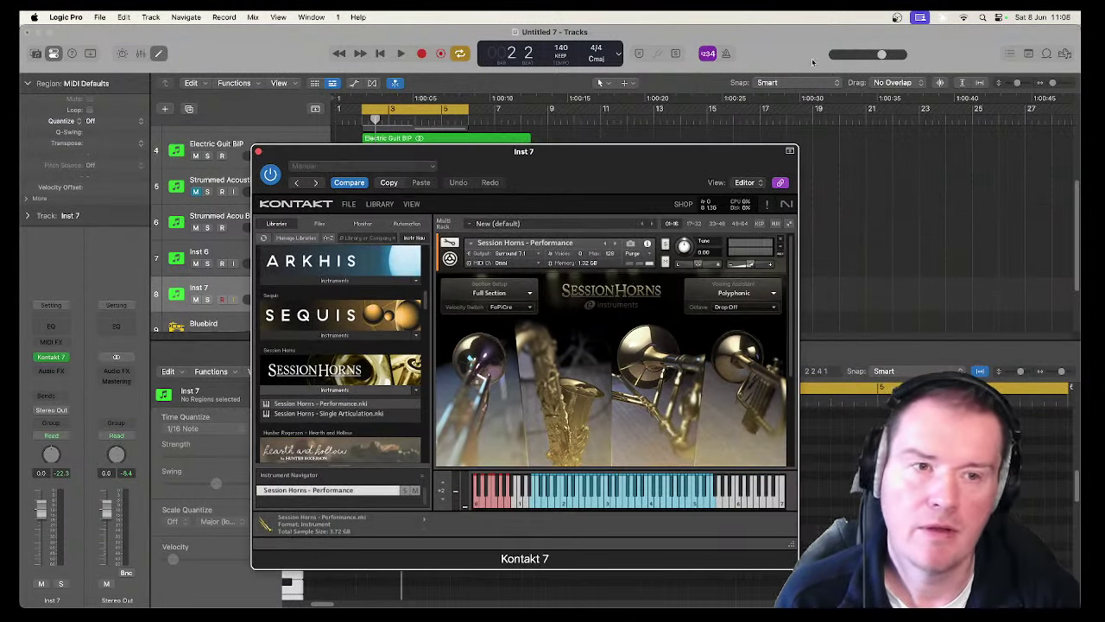
{"action": "left_click", "coordinate": [1028, 54]}
{"action": "left_click", "coordinate": [1027, 54]}
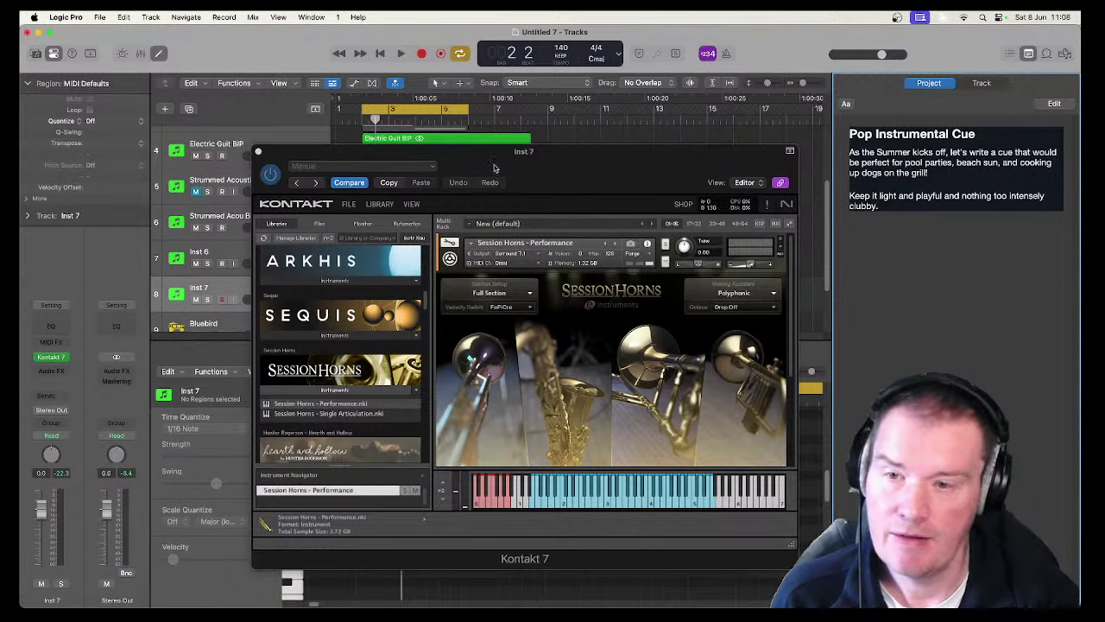
{"action": "left_click_drag", "start_coordinate": [416, 159], "coordinate": [385, 150]}
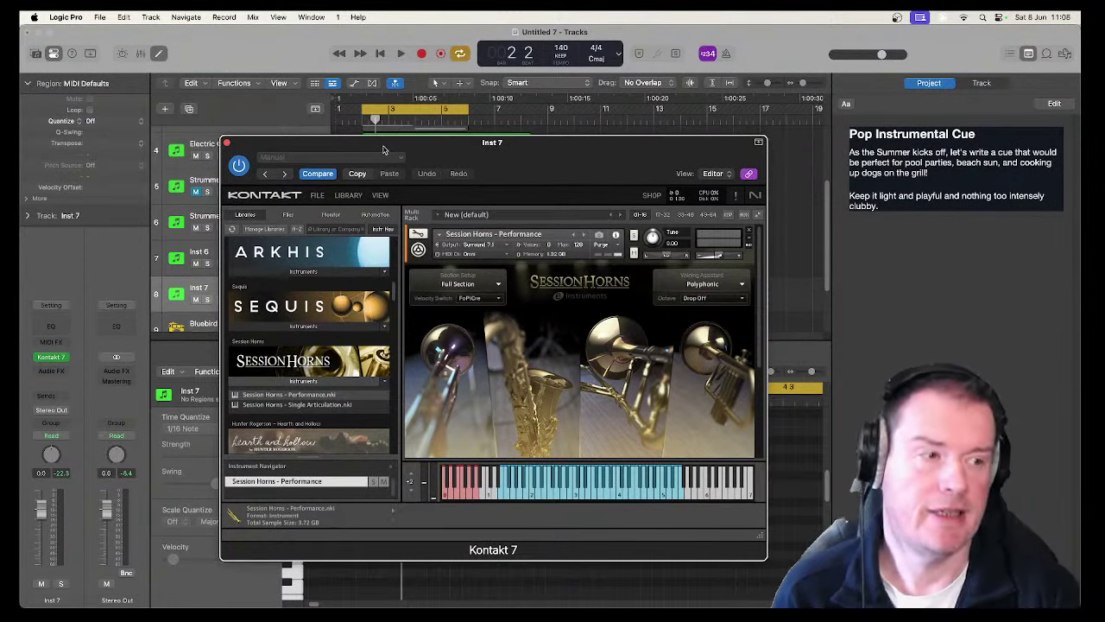